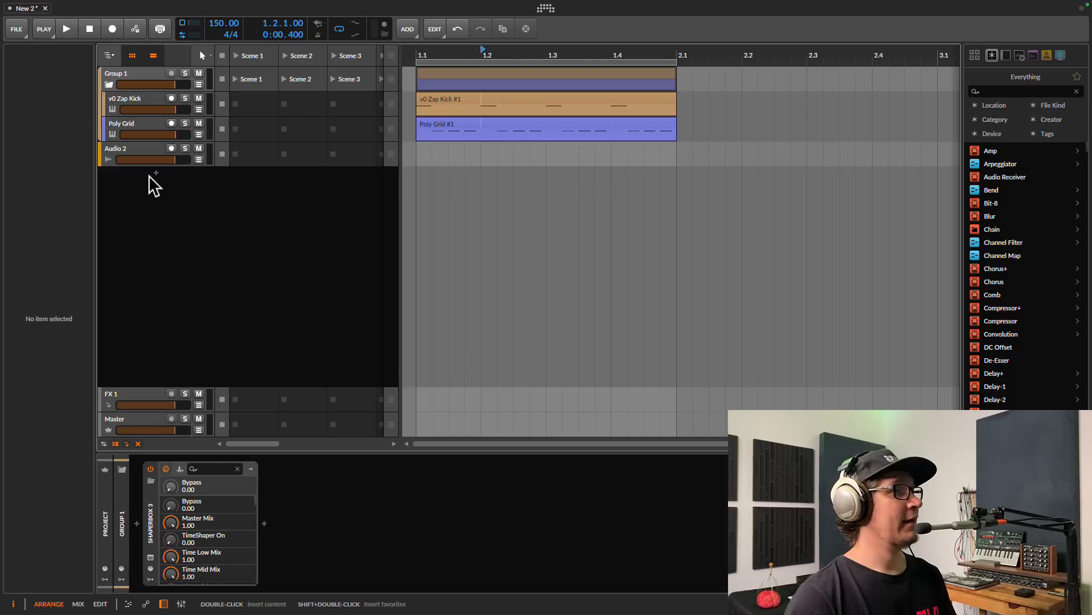
Add a new instrument track below Audio 2 using the v9 Hat Closed device
left_click(156, 174)
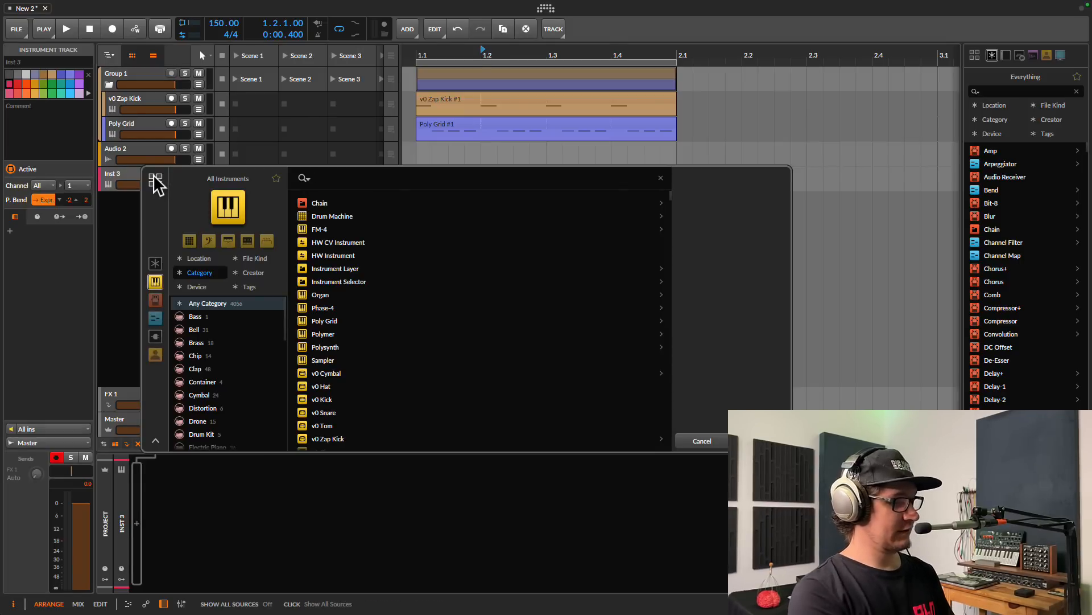
type("vo")
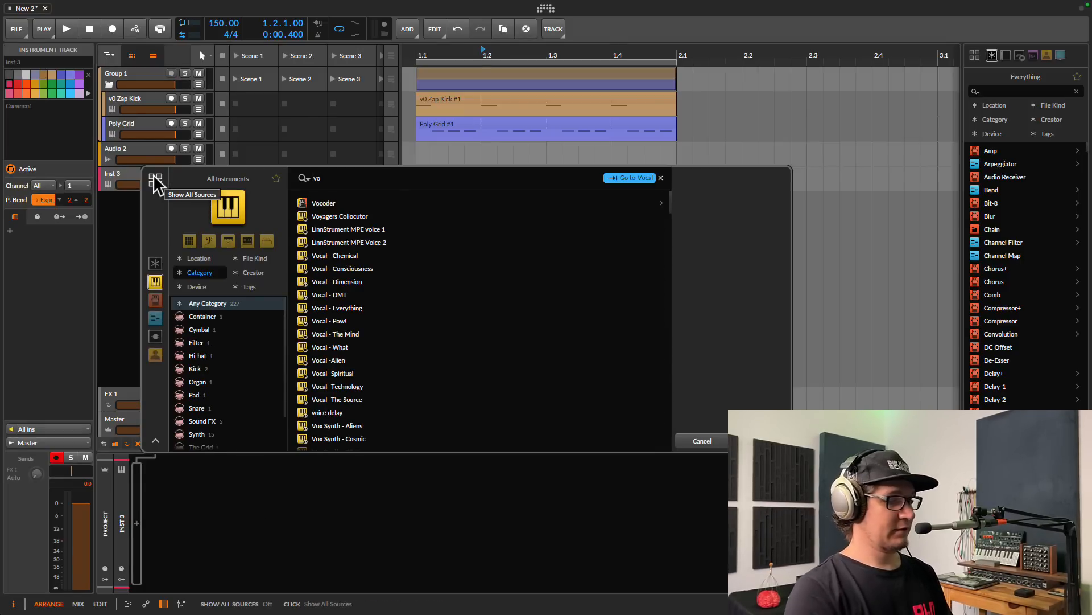
key("BackSpace")
key("BackSpace")
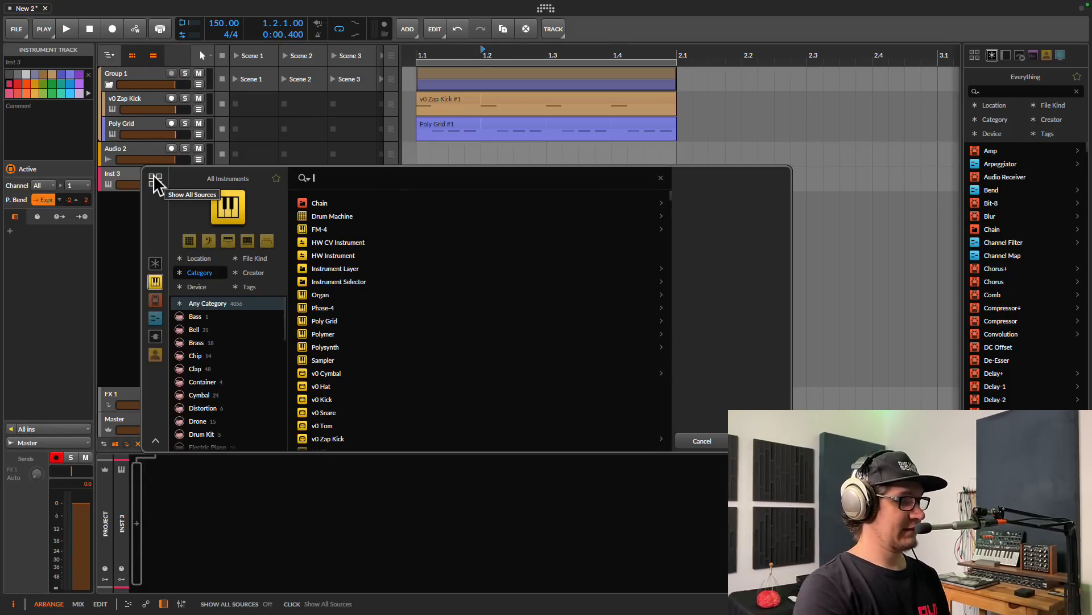
type("v9")
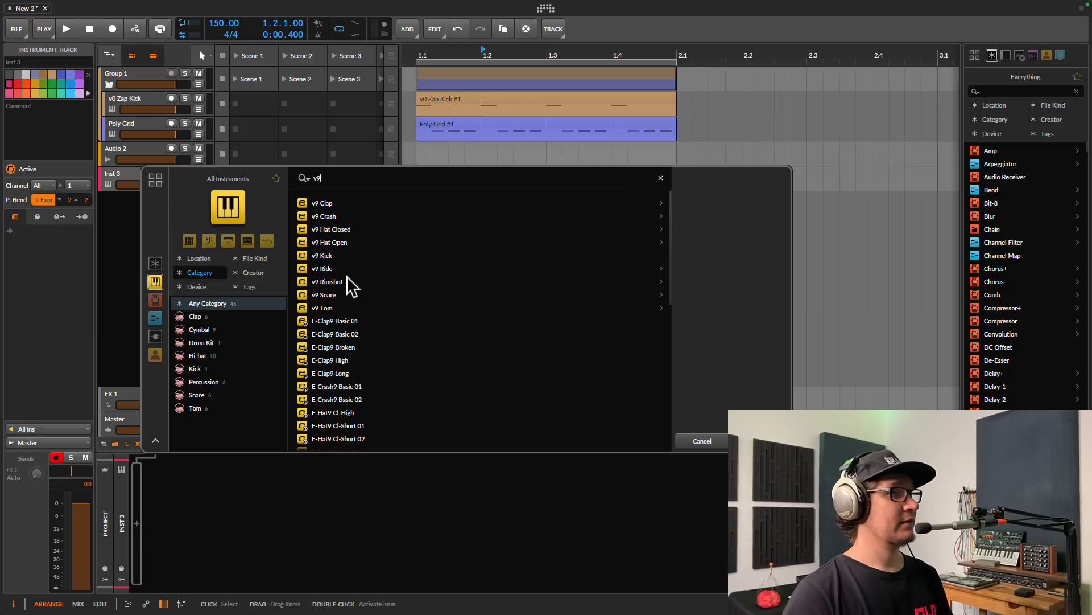
left_click(331, 231)
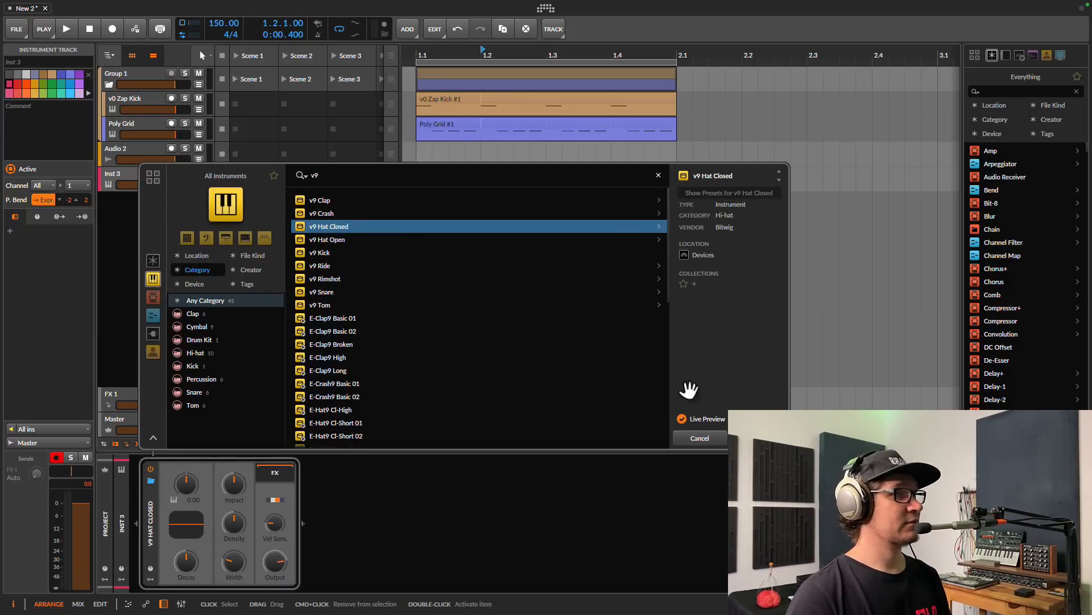
key("Return")
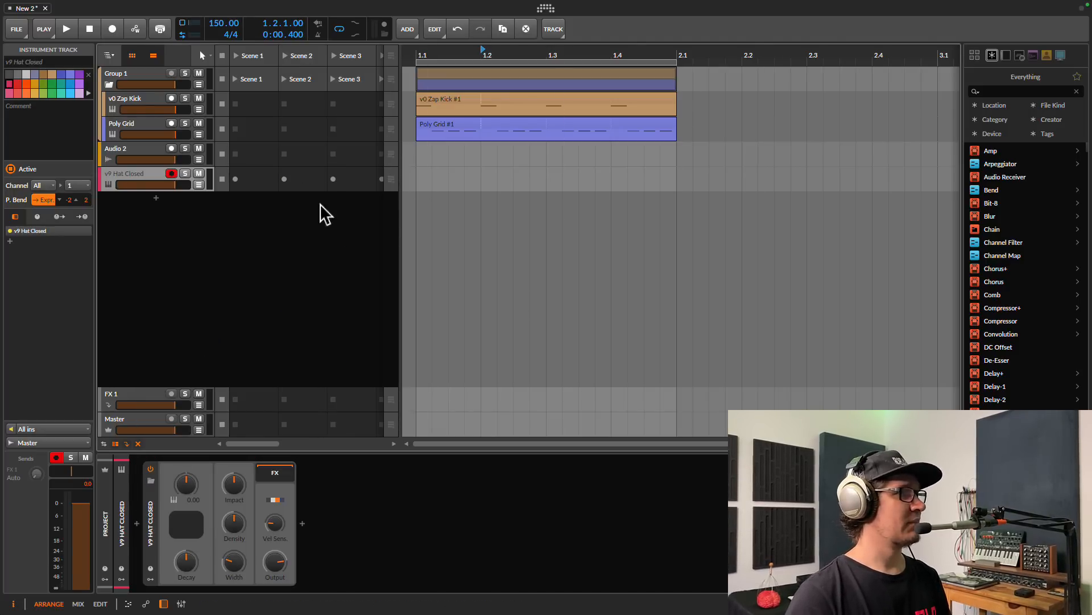
Create a one-bar clip on the v9 Hat Closed track, fill its first beat with four sixteenth C3 notes, loop that beat and play it
double_click(423, 183)
left_click(433, 290)
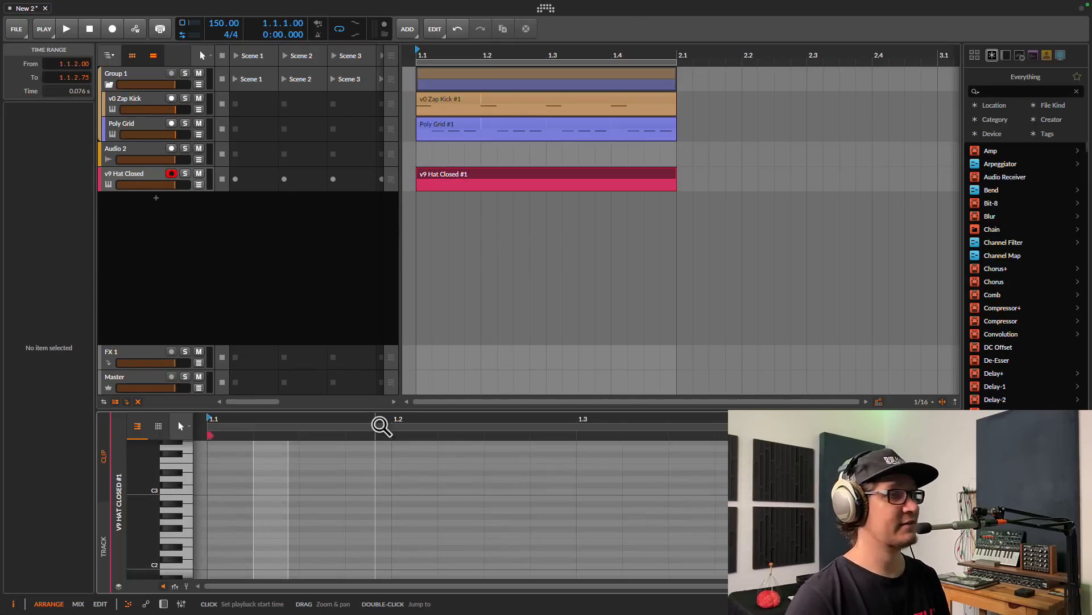
left_click(230, 493)
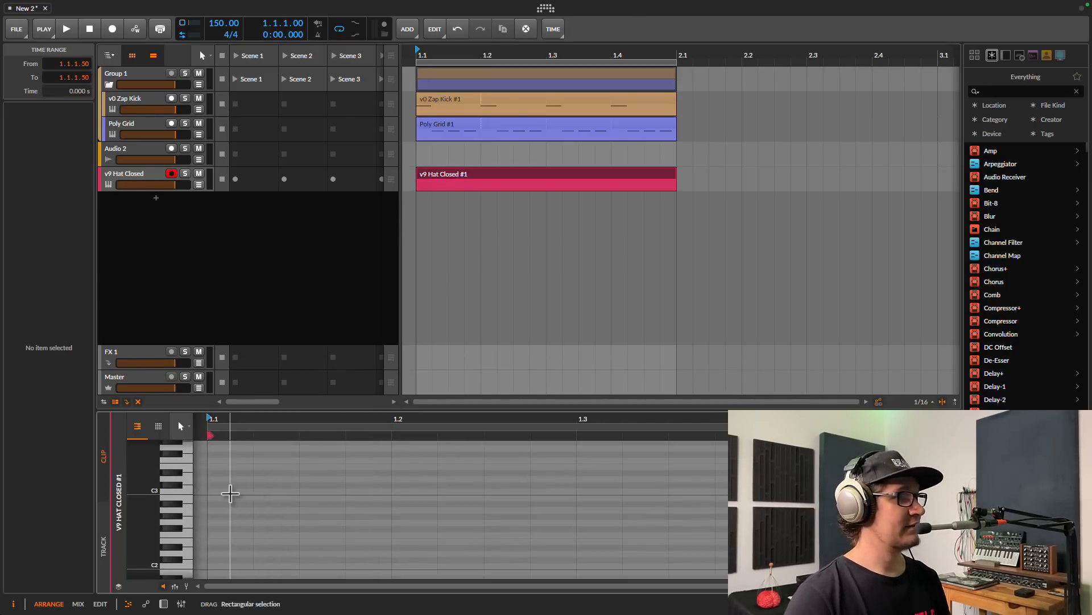
double_click(230, 493)
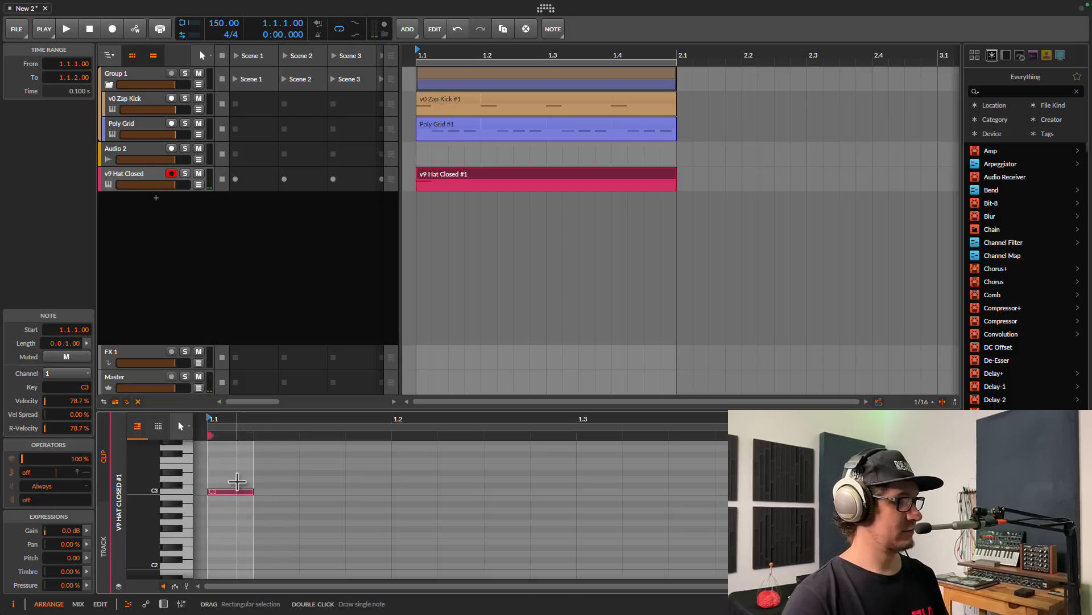
key("ctrl+d")
key("ctrl+d")
key("ctrl+d")
left_click_drag(232, 465, 361, 509)
key("space")
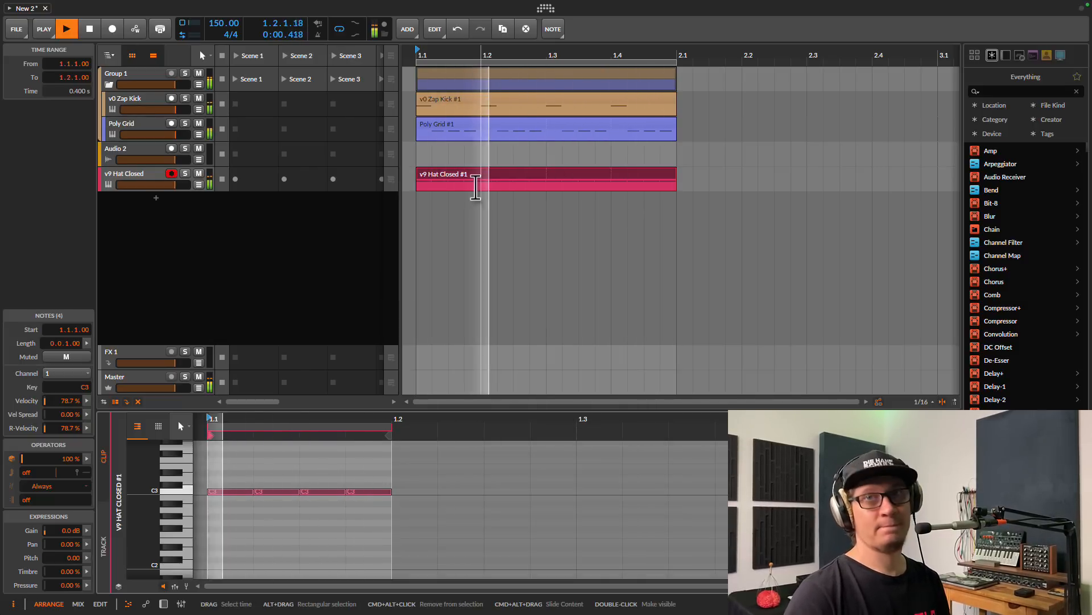
key("space")
Show the v9 Hat Closed device and shorten its Decay while the loop plays
left_click(137, 182)
key("d")
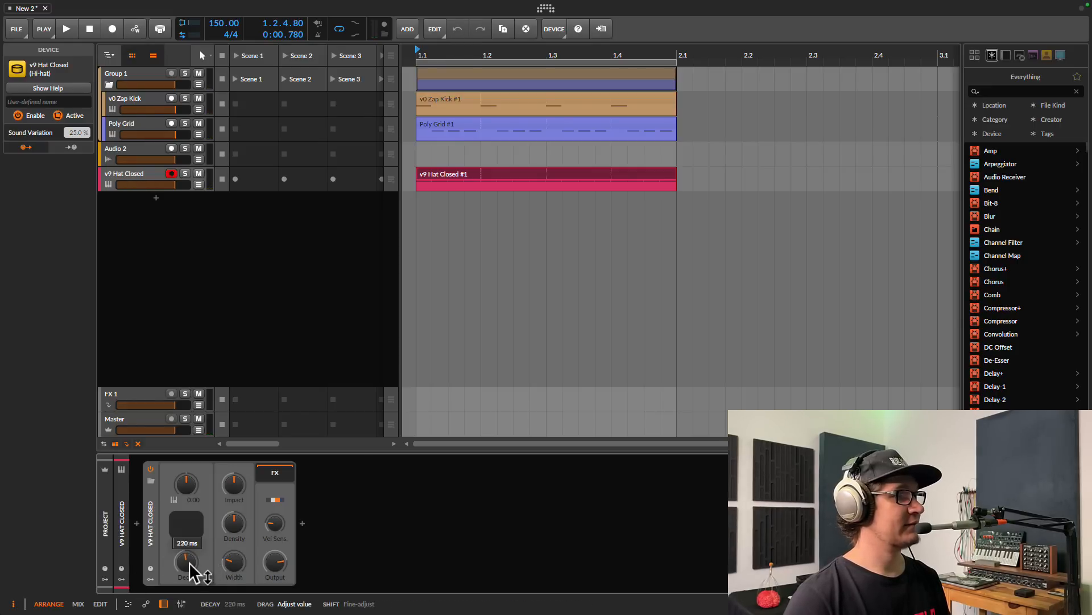
key("space")
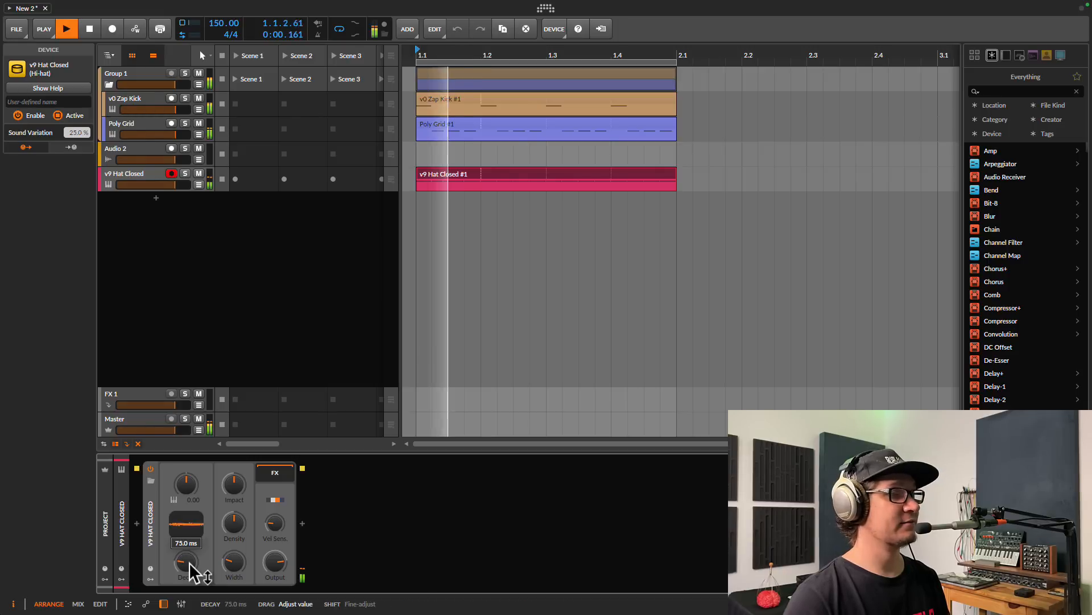
left_click_drag(189, 571, 185, 568)
key("space")
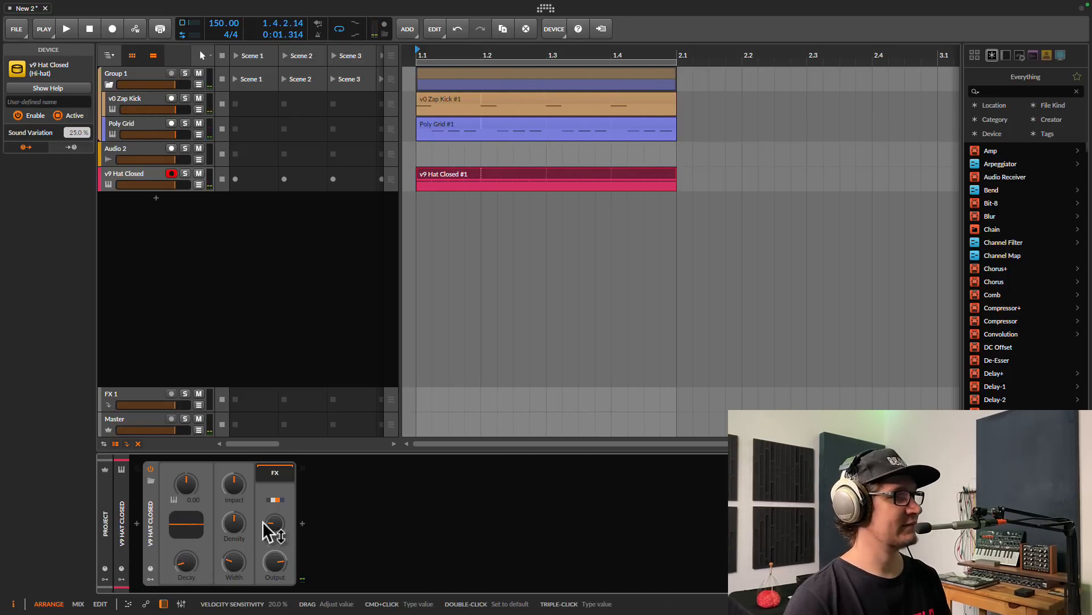
Shape the closed hat's tone during playback by raising Impact to 57.0 %, increasing Density and narrowing Width to its minimum
left_click_drag(237, 524, 236, 520)
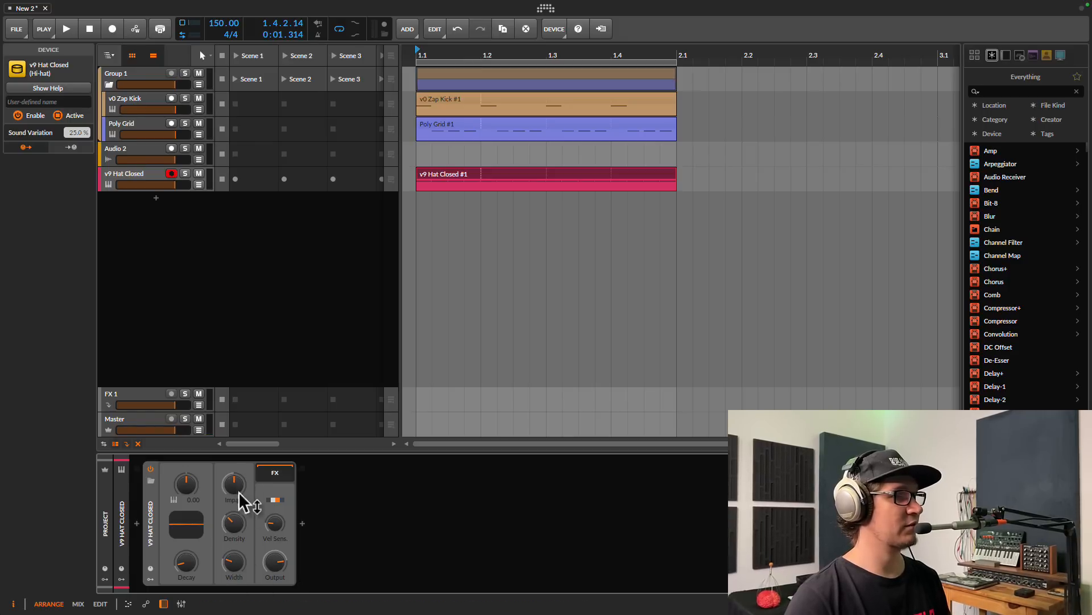
key("space")
left_click_drag(239, 491, 239, 483)
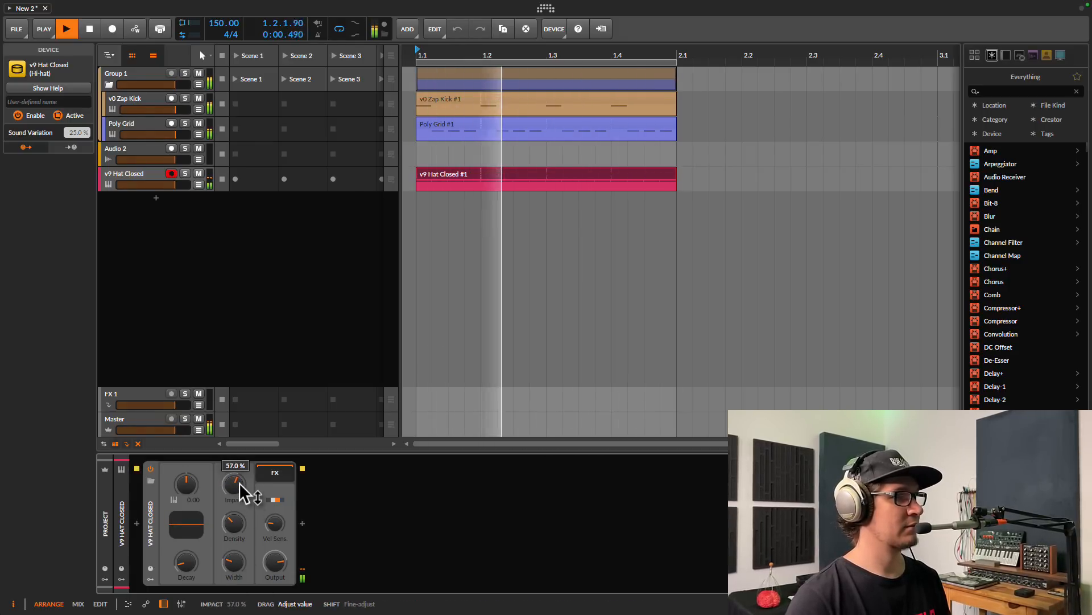
left_click_drag(240, 527, 240, 528)
left_click_drag(241, 565, 241, 565)
key("space")
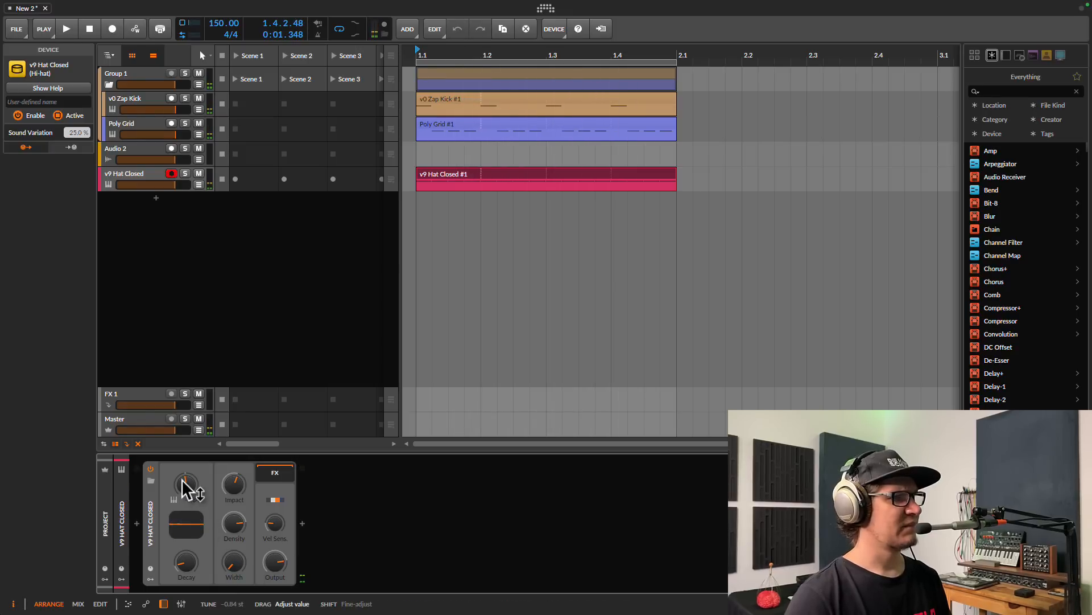
Try different Tune settings on the closed hat during playback and return it to 0.00 st
key("space")
left_click_drag(185, 488, 186, 484)
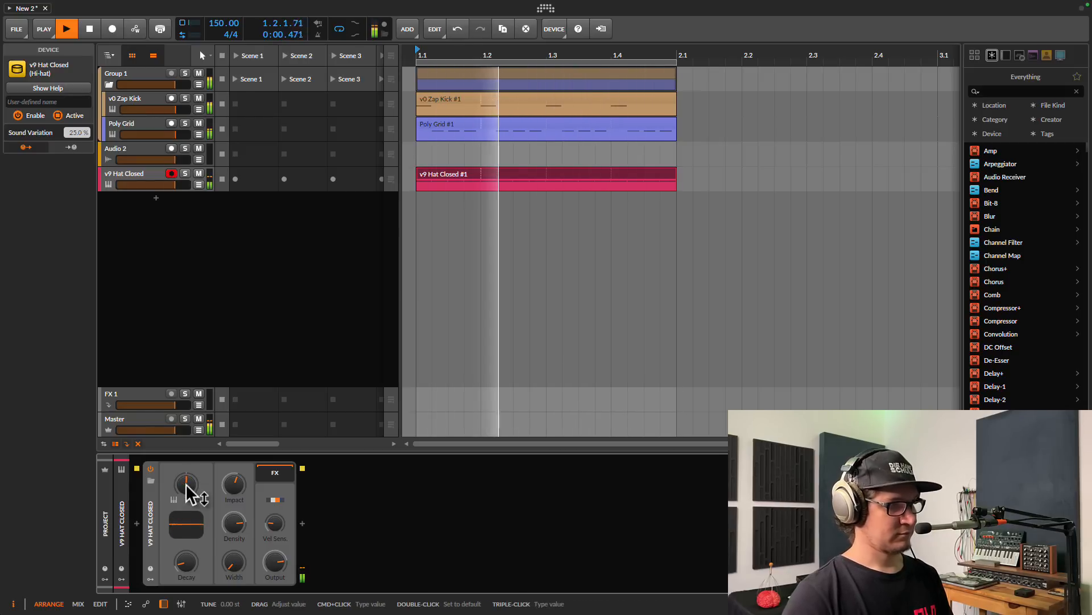
key("space")
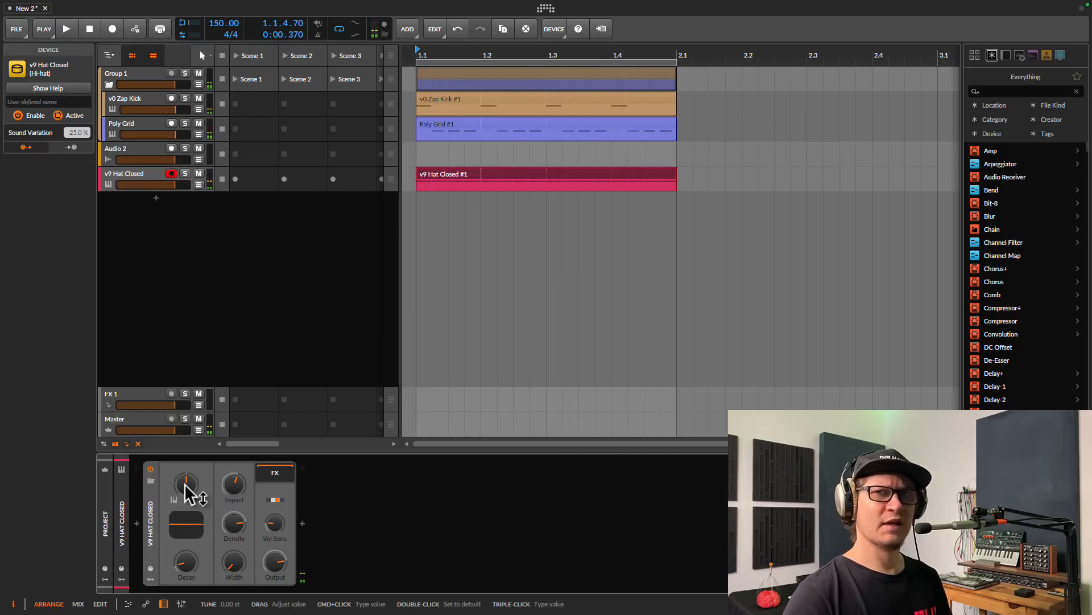
key("space")
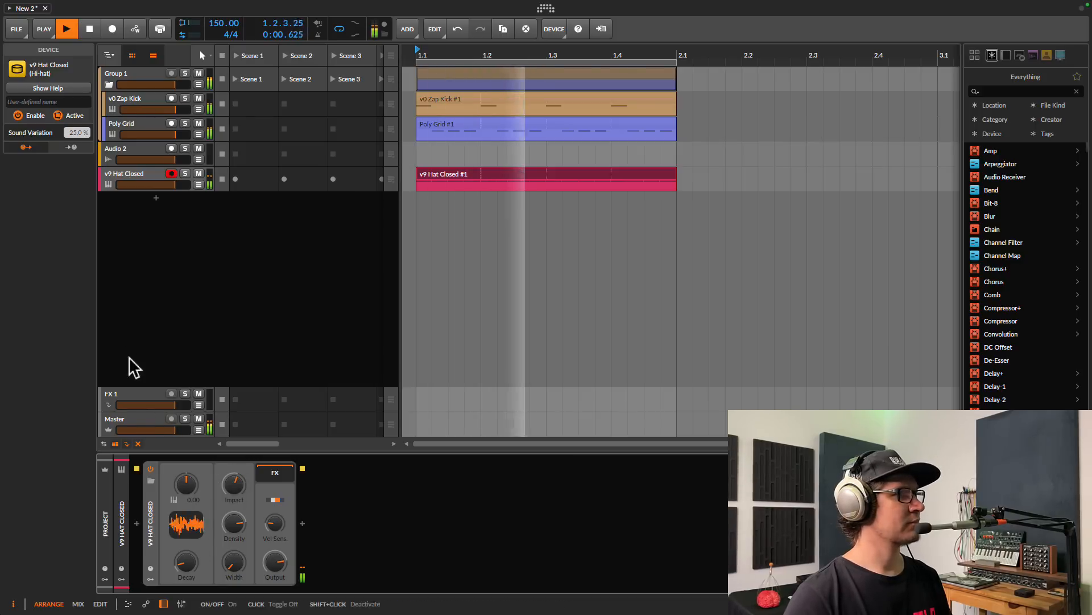
key("space")
Open the VISION 4X analyzer on the Master track and play the loop to inspect its spectrum
left_click(129, 418)
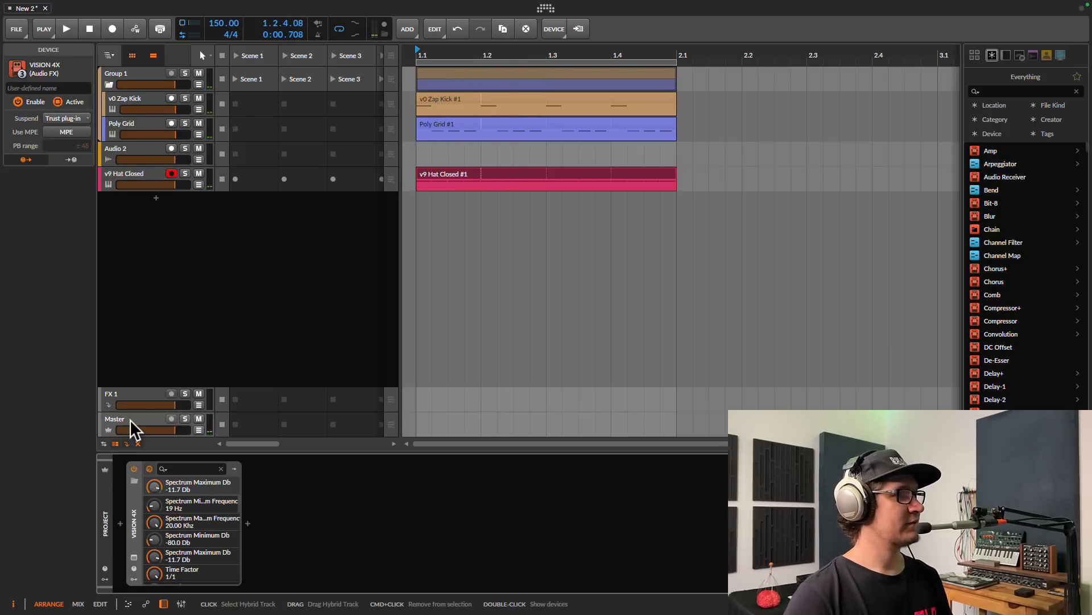
left_click(134, 557)
key("space")
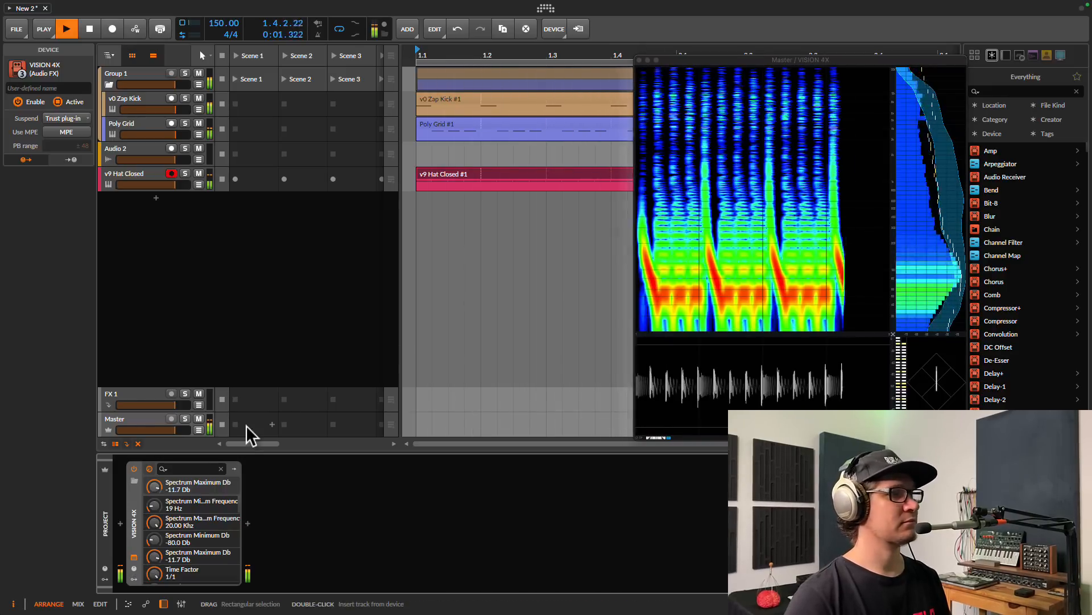
Lower the v9 Hat Closed device's Output to below -5.3 dB while the loop plays
left_click(143, 174)
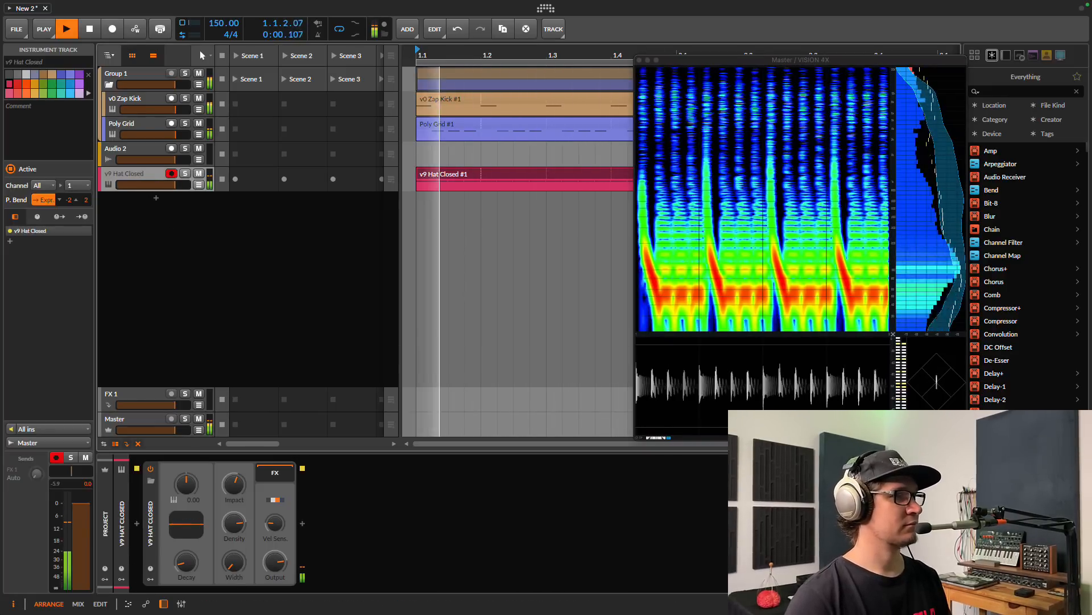
scroll(275, 564, "down", 3)
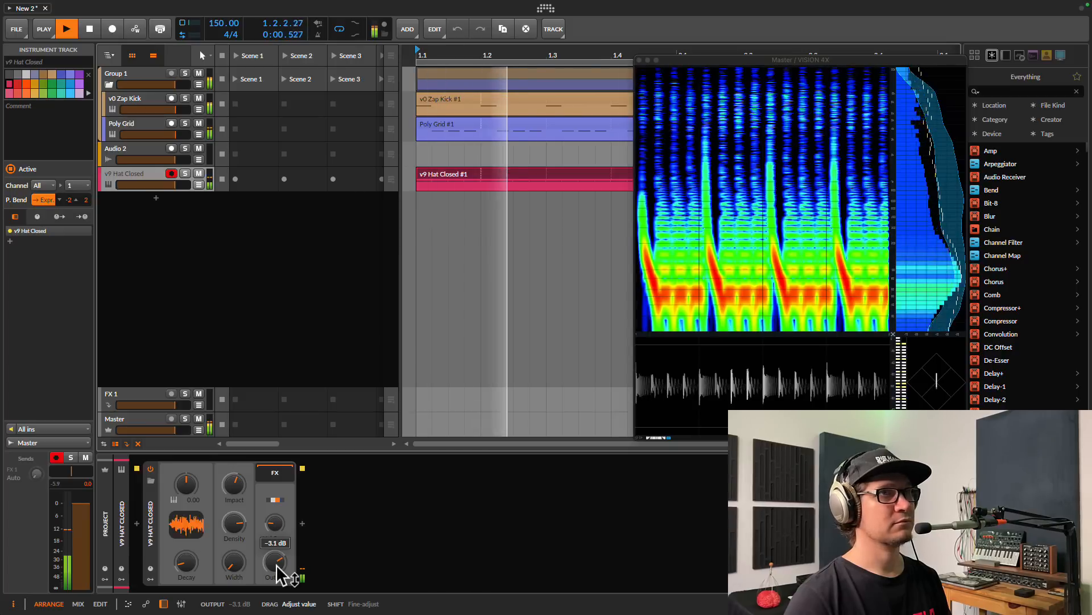
scroll(275, 564, "down", 1)
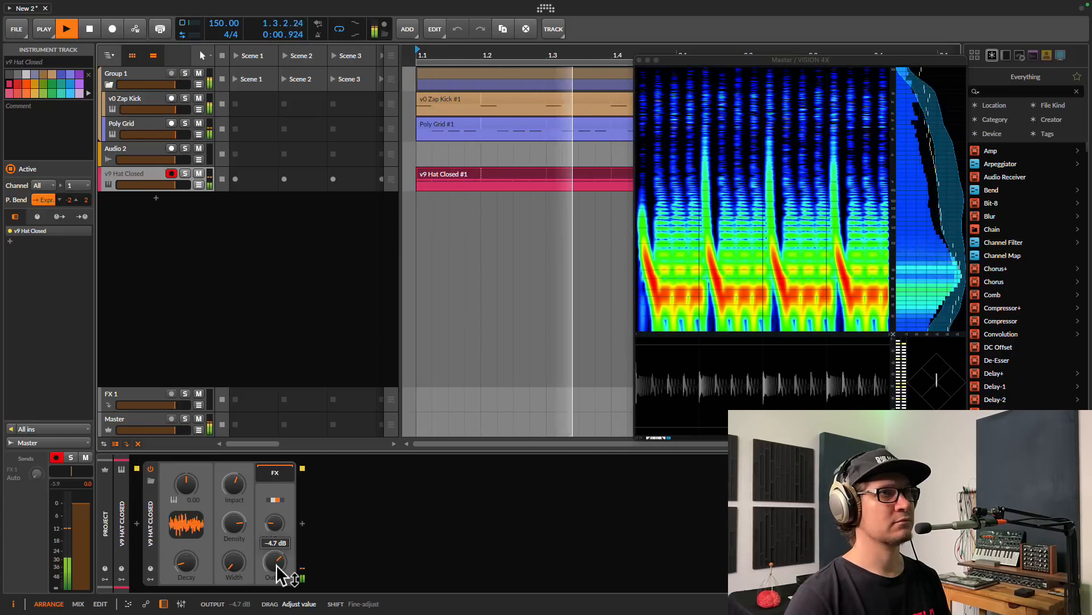
scroll(275, 564, "down", 1)
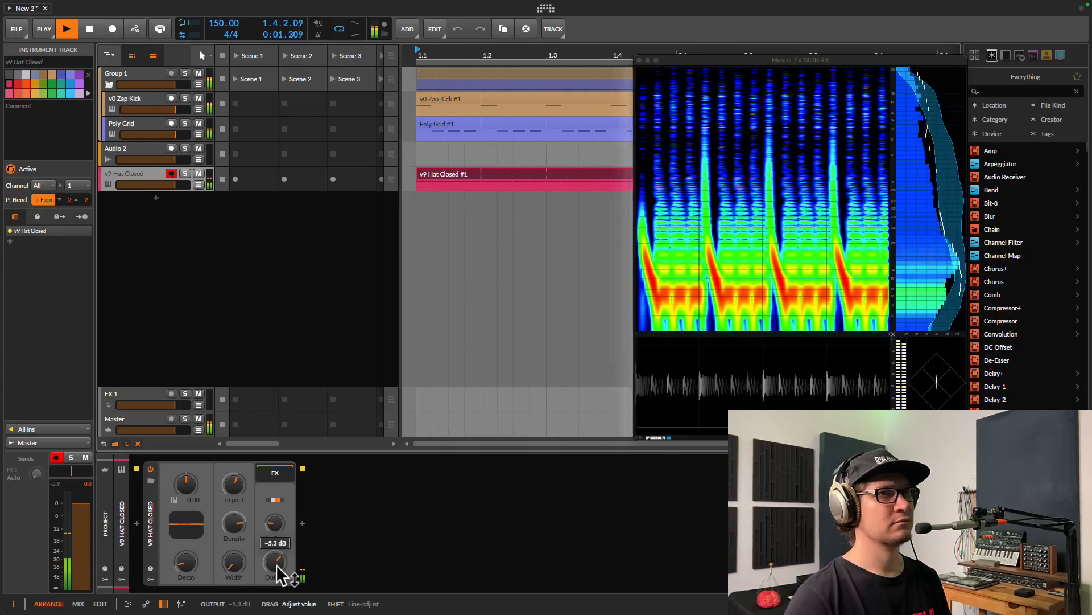
scroll(276, 565, "down", 1)
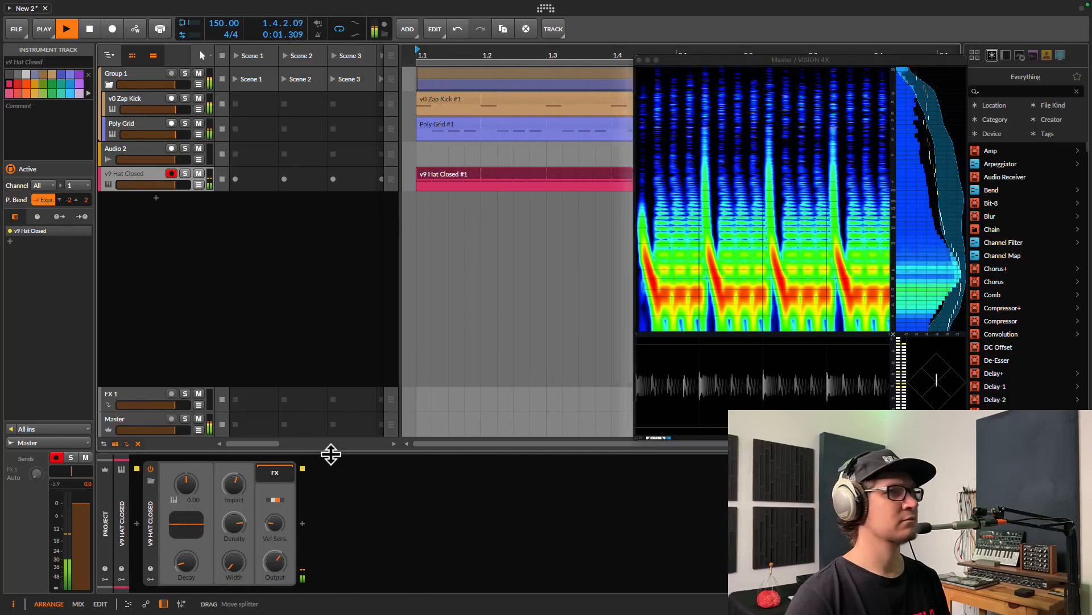
Set the closed hat's Density to 0.00 % and bring Impact back to about its middle position during playback
double_click(235, 525)
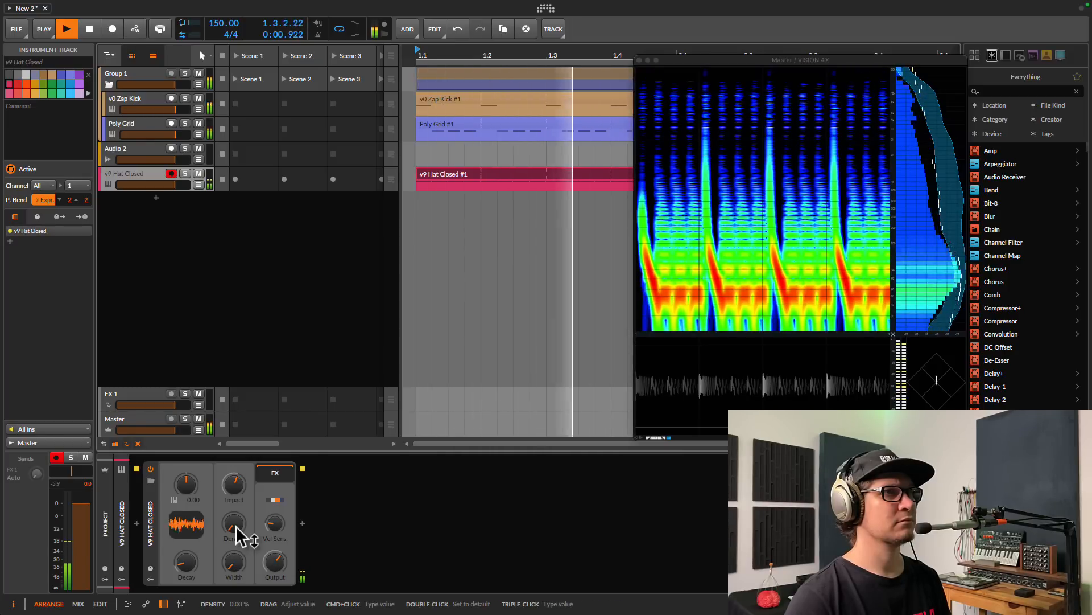
key("space")
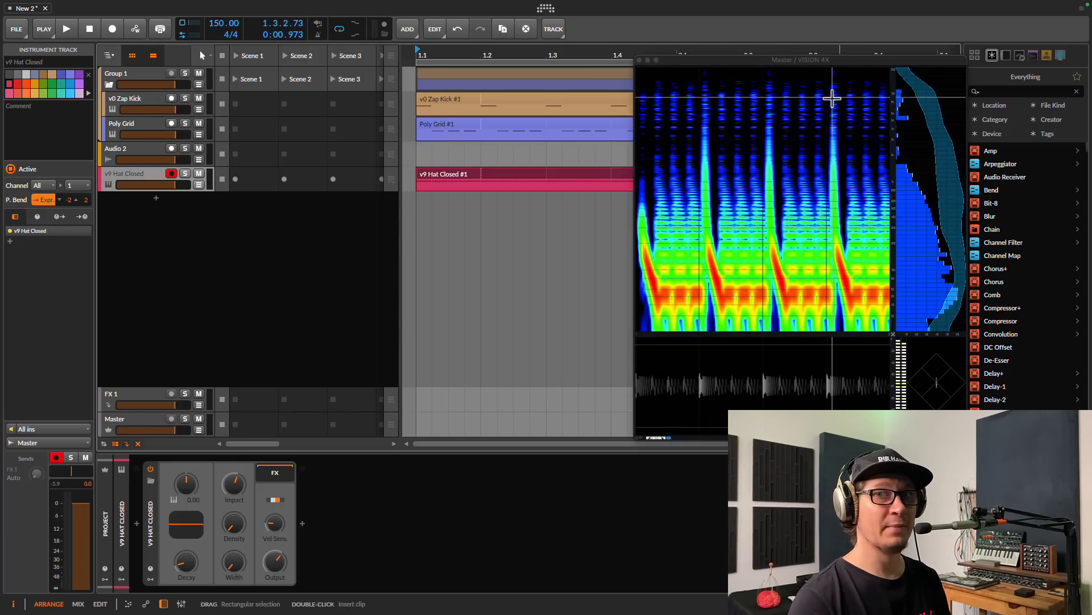
key("space")
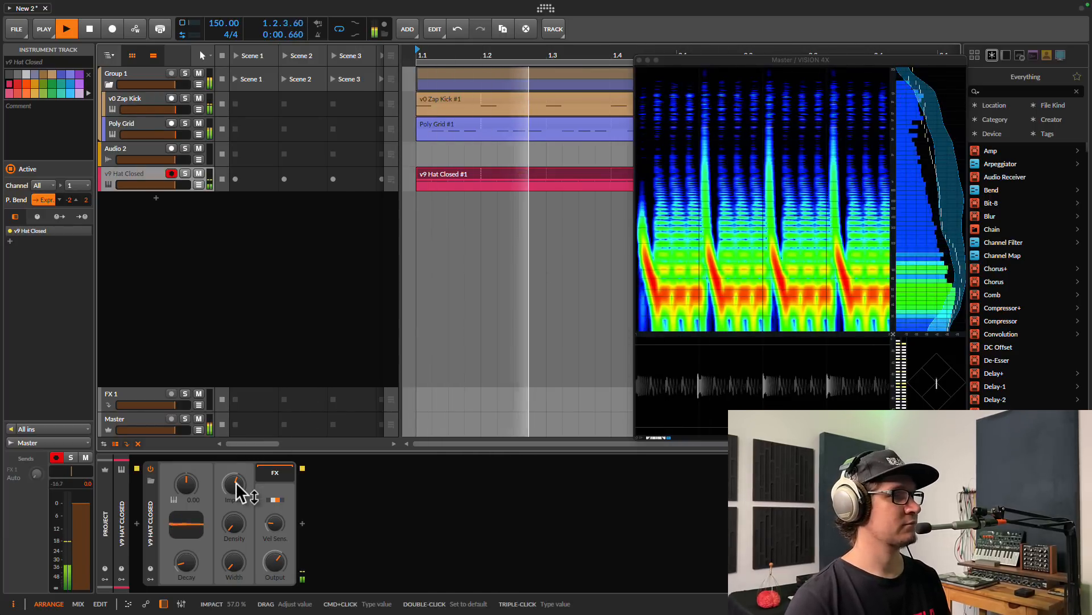
mouse_move(234, 482)
scroll(235, 483, "up", 10)
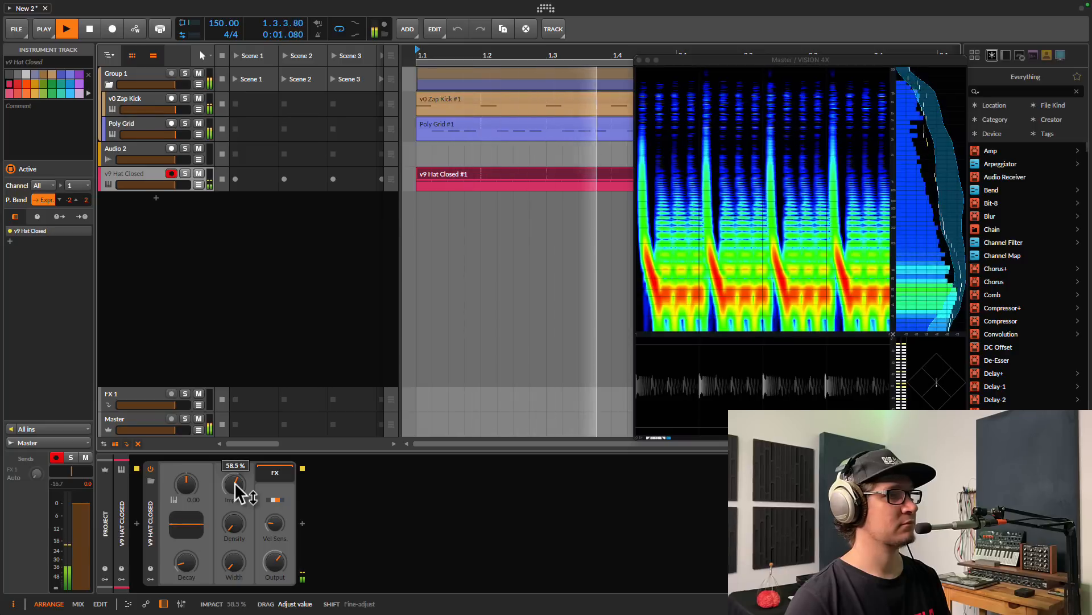
scroll(235, 483, "down", 7)
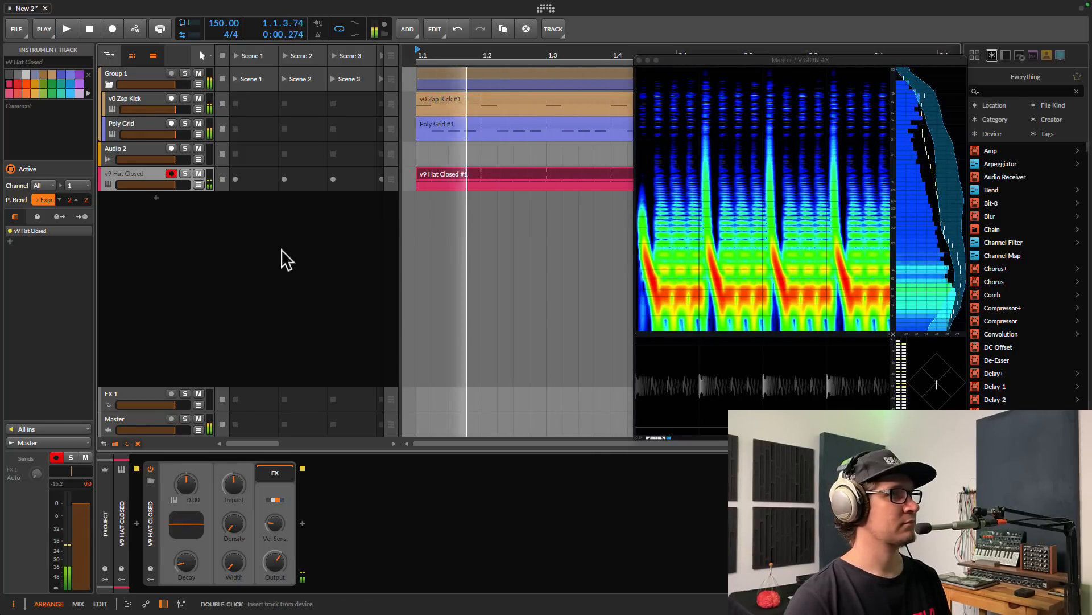
key("space")
Add another instrument track below the closed hat using the v9 Hat Open device
double_click(155, 199)
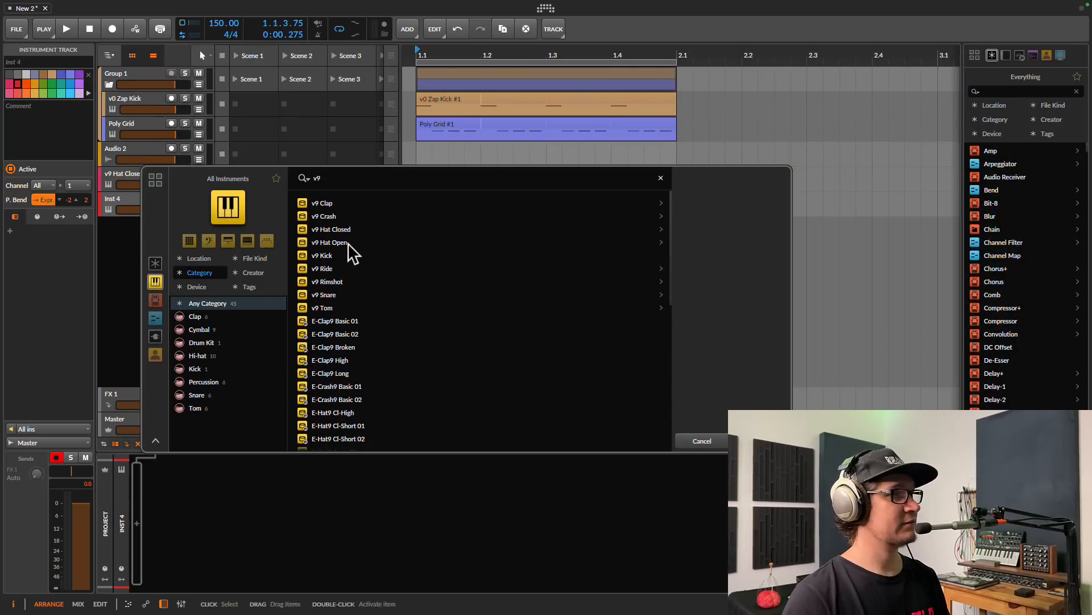
left_click(341, 242)
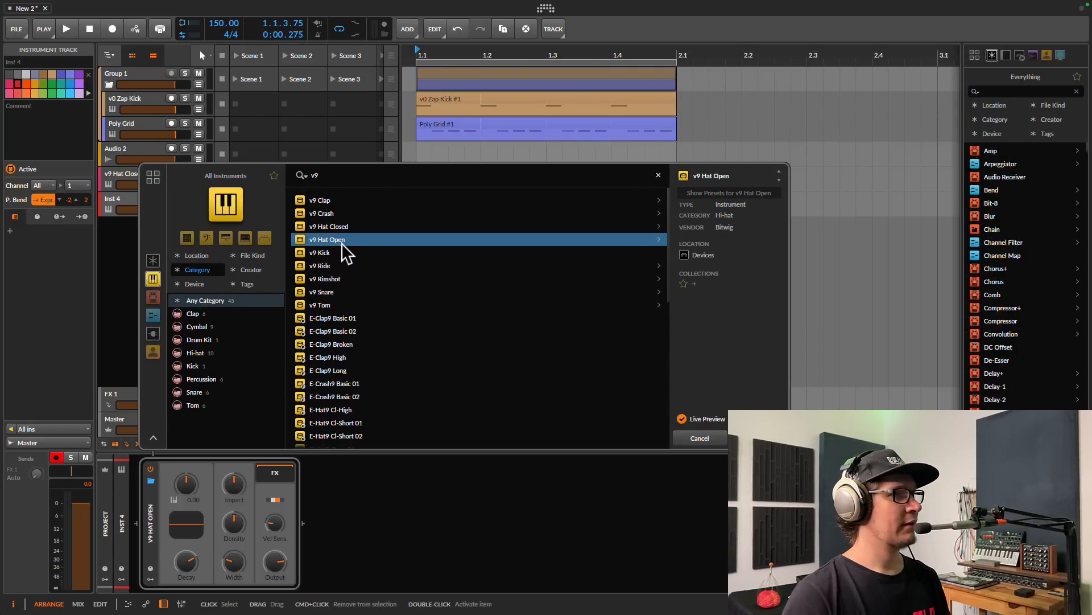
left_click(757, 439)
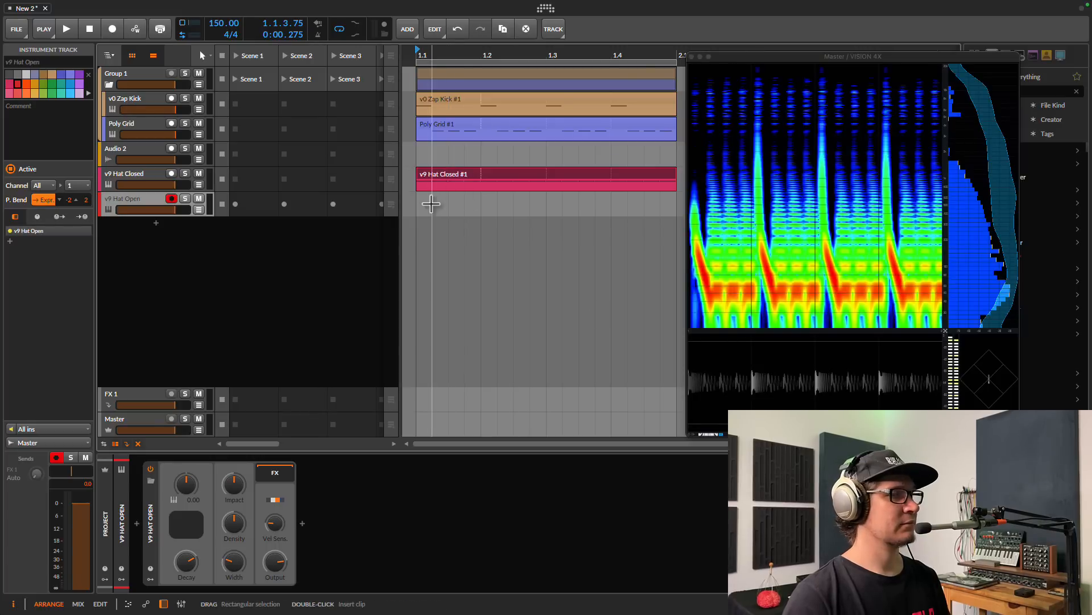
Shorten all C3 notes in the v9 Hat Closed clip to 0.0.0.86 and delete the note at 1.1.3
double_click(452, 181)
left_click(595, 470)
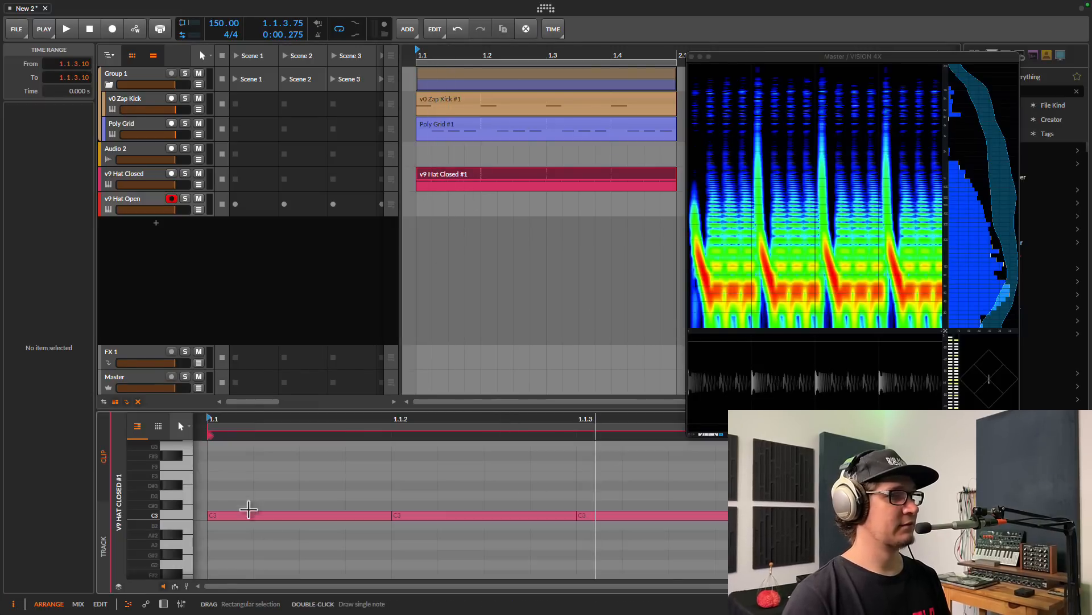
left_click(196, 514)
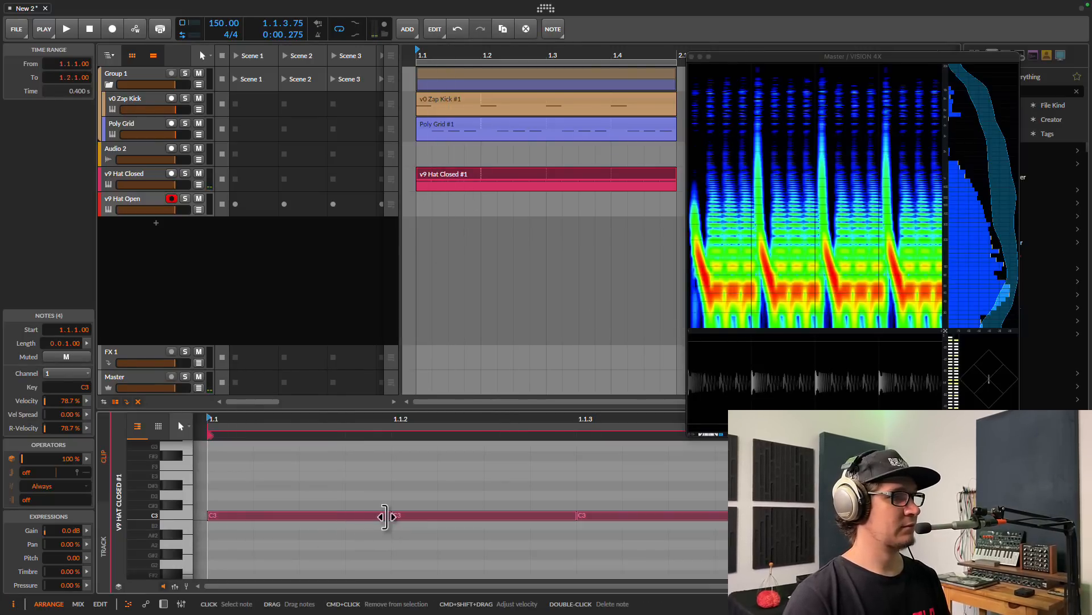
left_click_drag(386, 516, 363, 517)
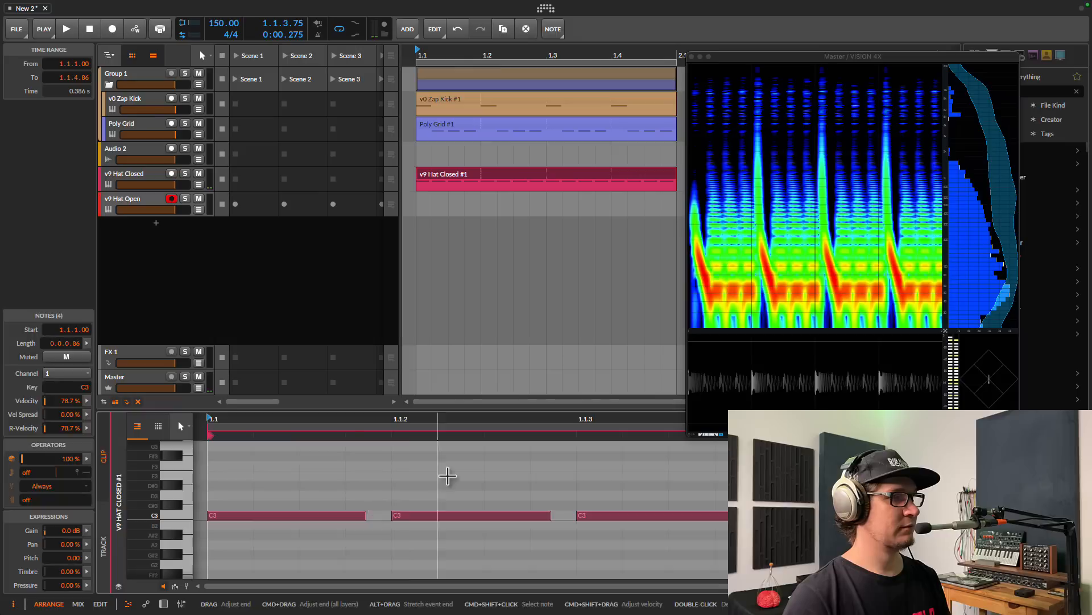
left_click(448, 477)
left_click(631, 515)
key("Delete")
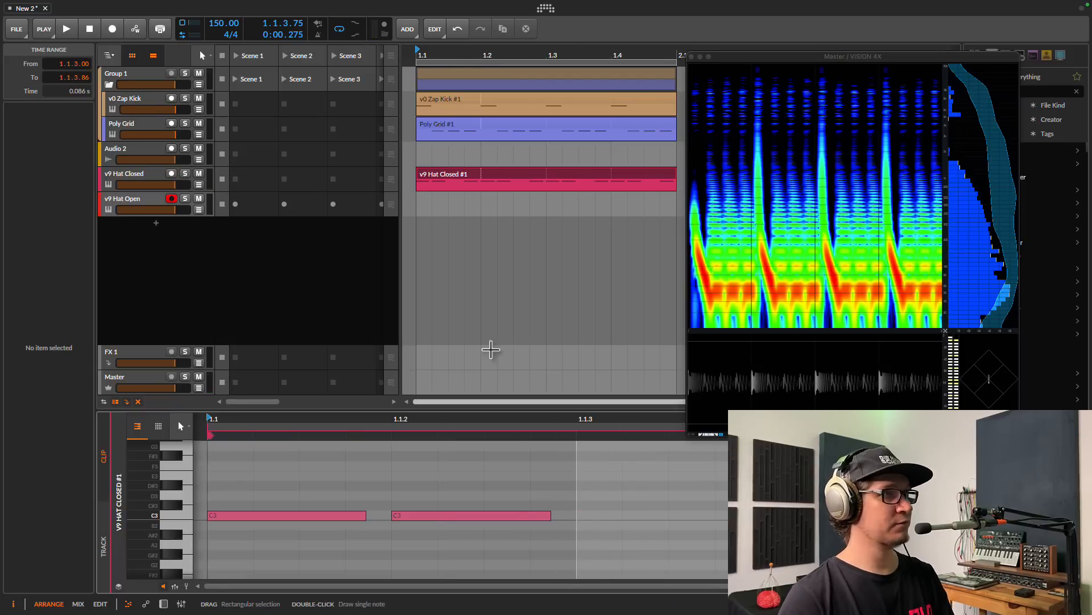
Create a v9 Hat Open clip with a C3 note at 1.1.3, loop its first beat and play it
left_click_drag(424, 200, 491, 201)
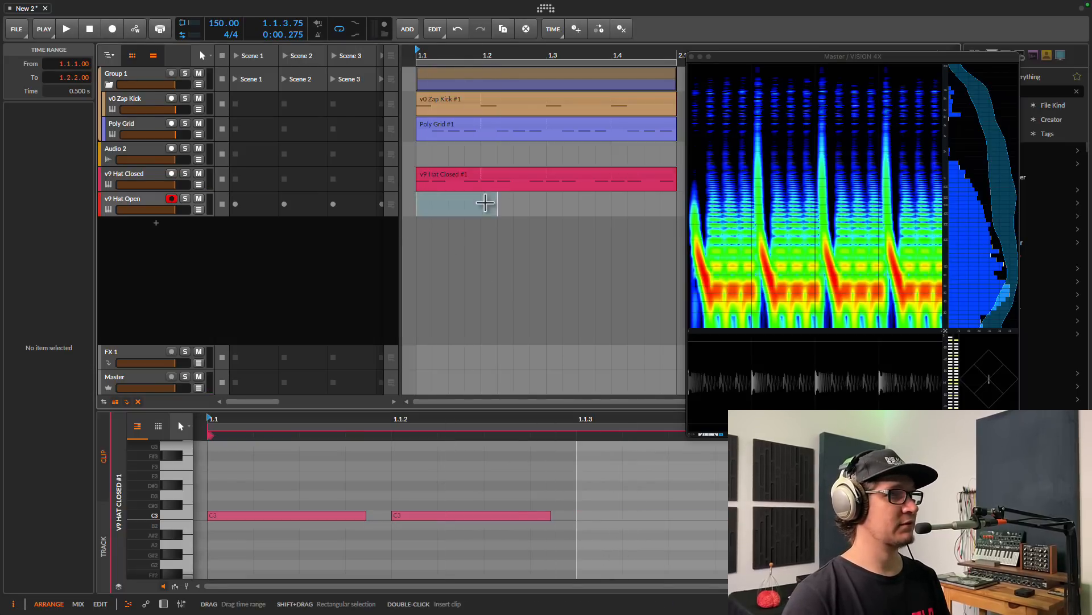
double_click(446, 204)
double_click(453, 200)
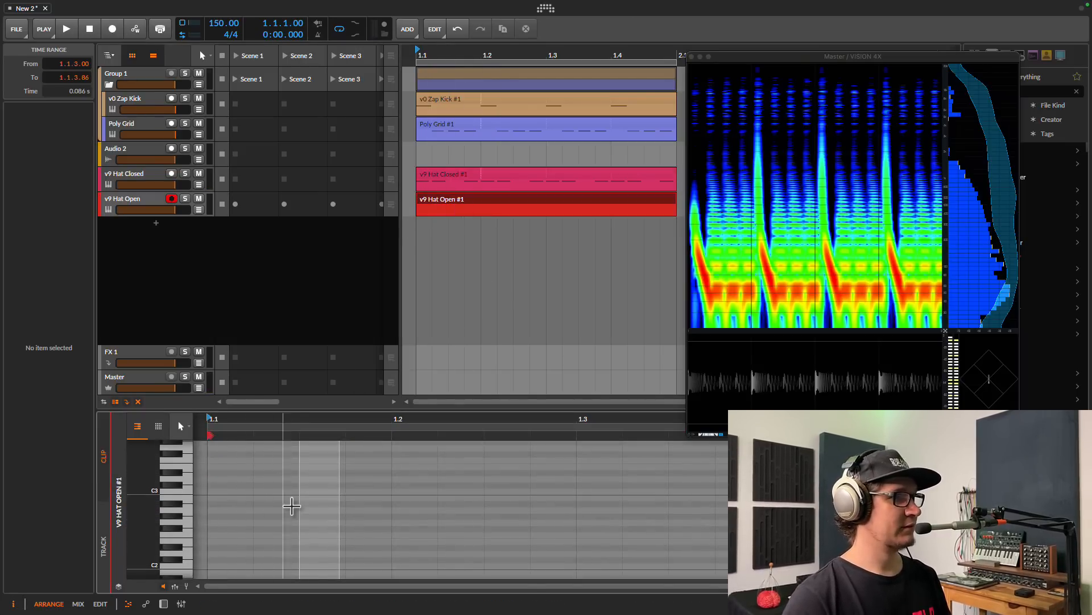
double_click(310, 491)
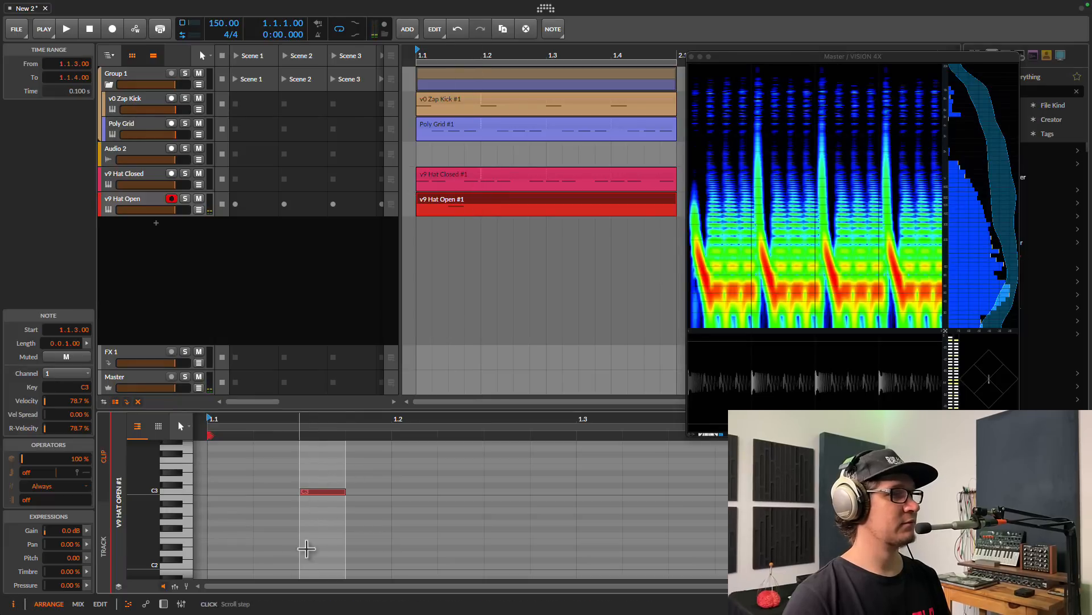
left_click_drag(382, 490, 225, 512)
key("space")
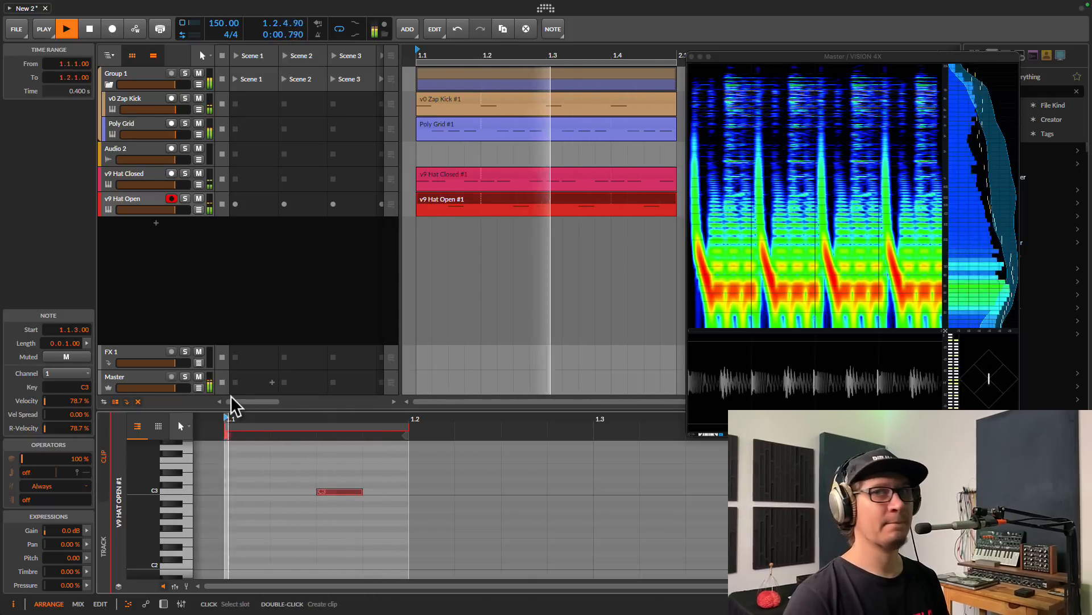
Shorten the v9 Hat Open device's Decay and raise its Impact slightly above the middle position during playback
double_click(128, 203)
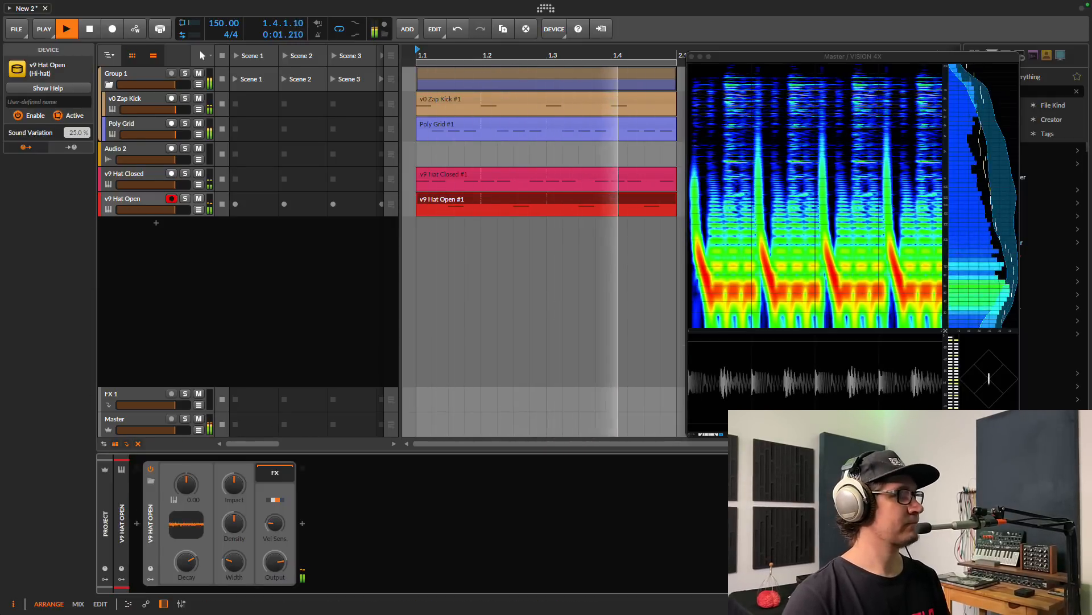
key("space")
left_click_drag(186, 561, 186, 561)
key("space")
left_click_drag(229, 499, 237, 483)
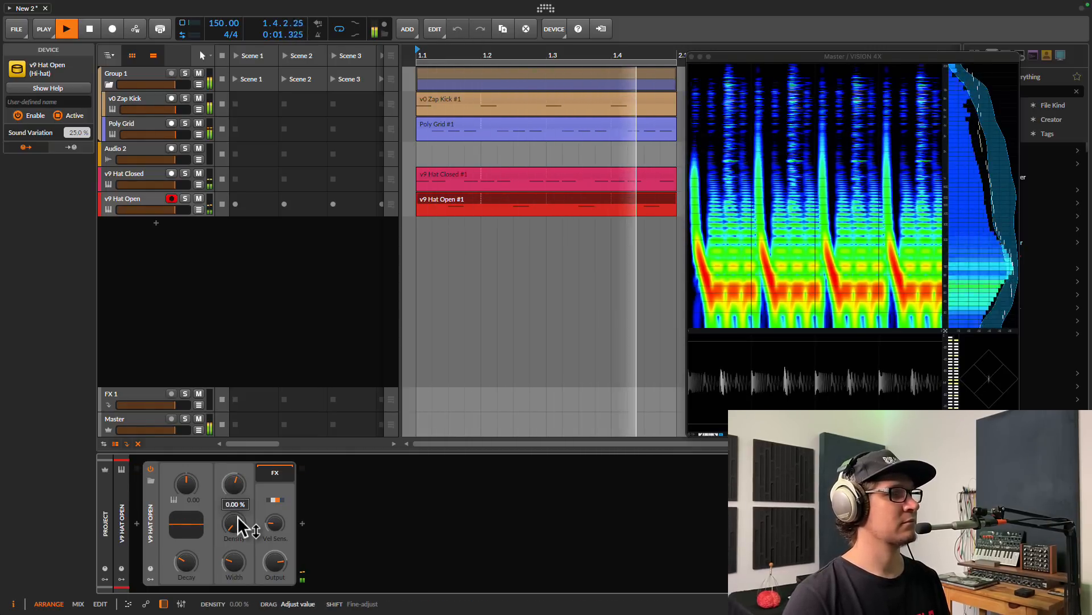
Set the open hat's Density slightly below its middle position and turn Width down to minimum while the loop plays
left_click_drag(237, 516, 237, 515)
left_click_drag(233, 565, 231, 572)
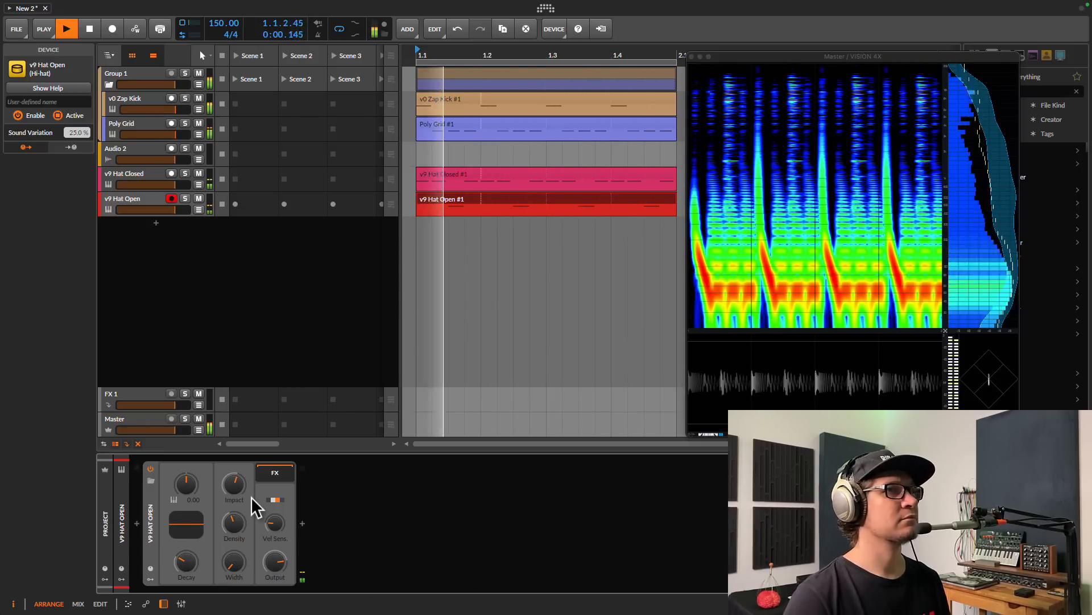
key("space")
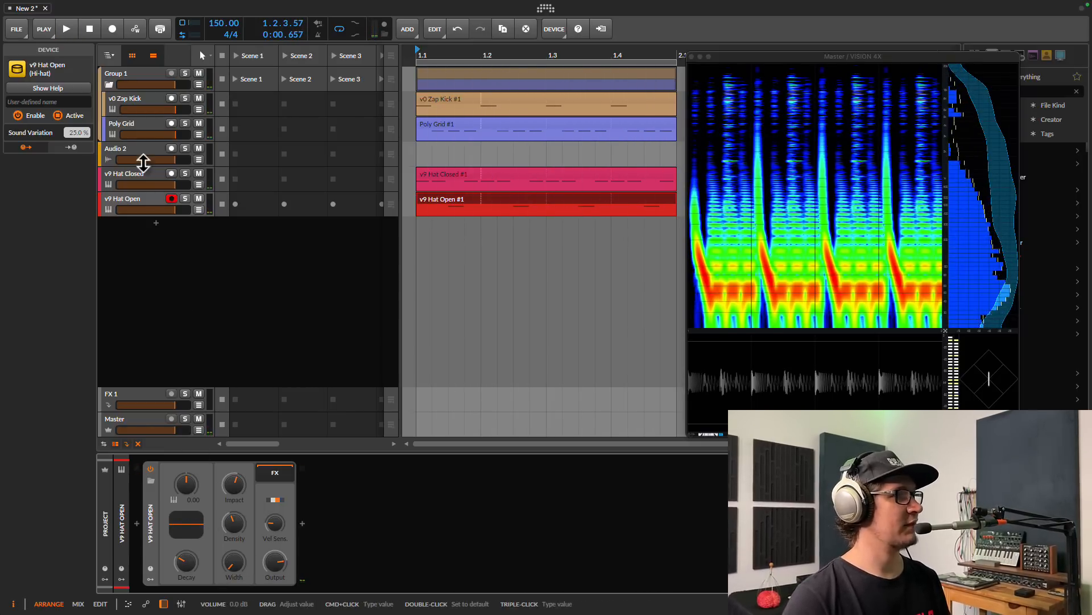
Insert an EQ+ device after the v9 Hat Open instrument
left_click(304, 524)
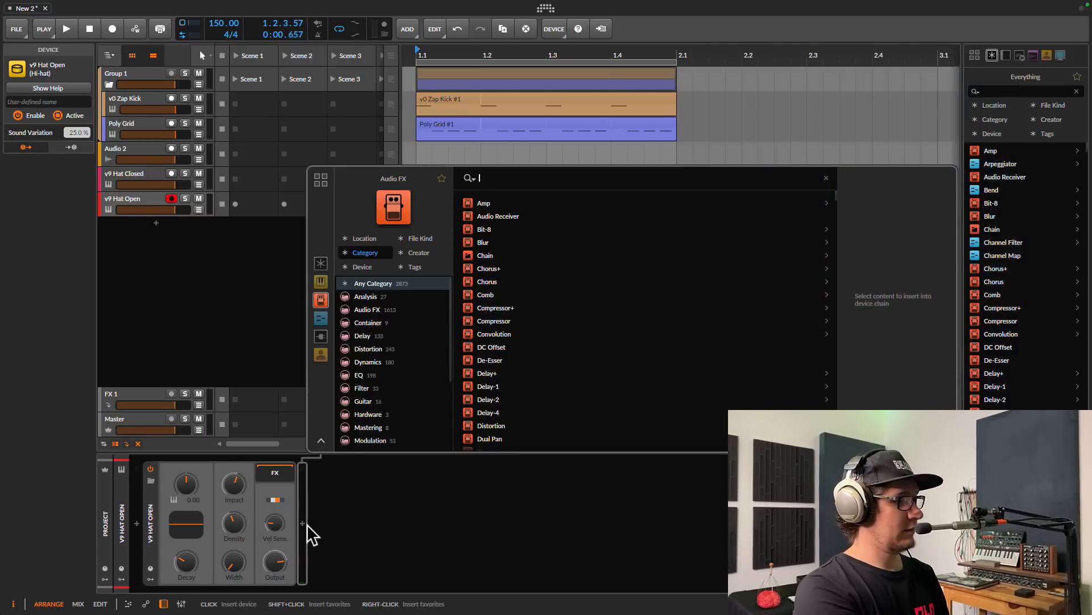
type("eq")
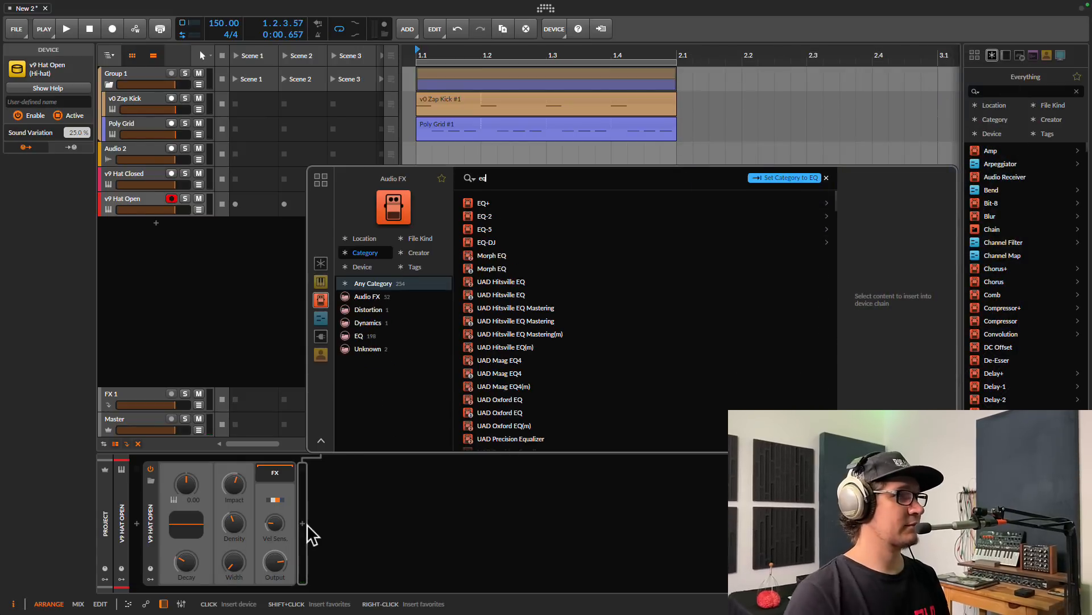
left_click(487, 203)
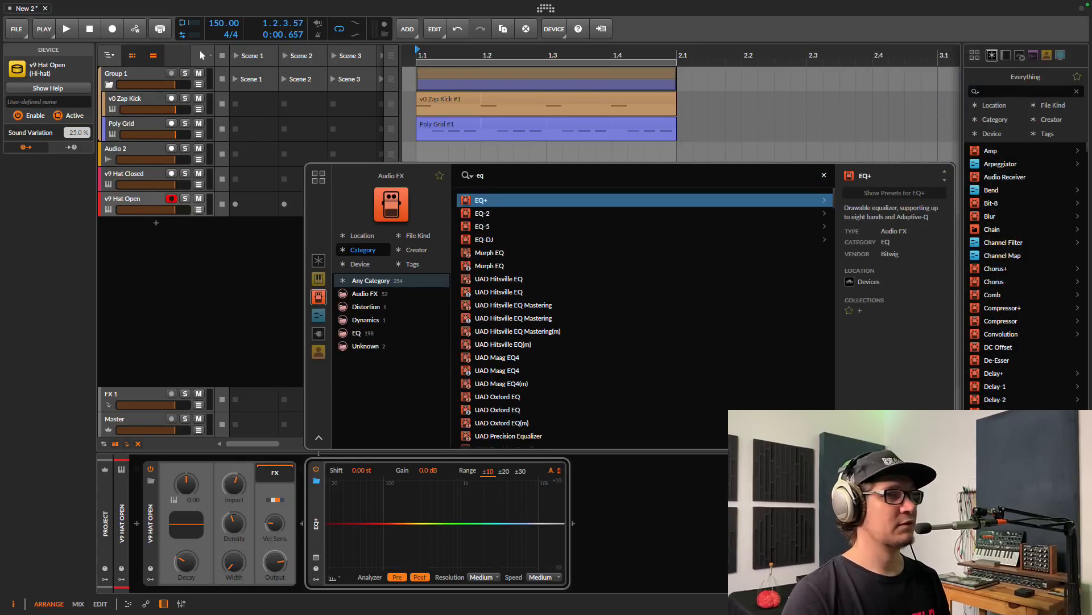
key("Return")
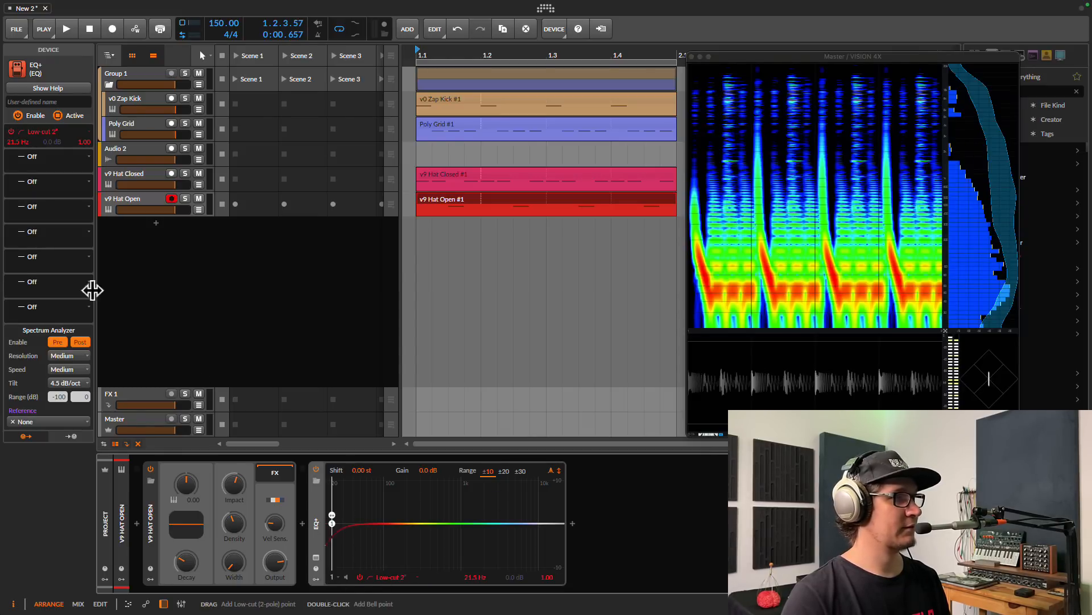
Set the open hat EQ's first band to Low-cut 8 at about 289 Hz and audition it in the loop
left_click(38, 134)
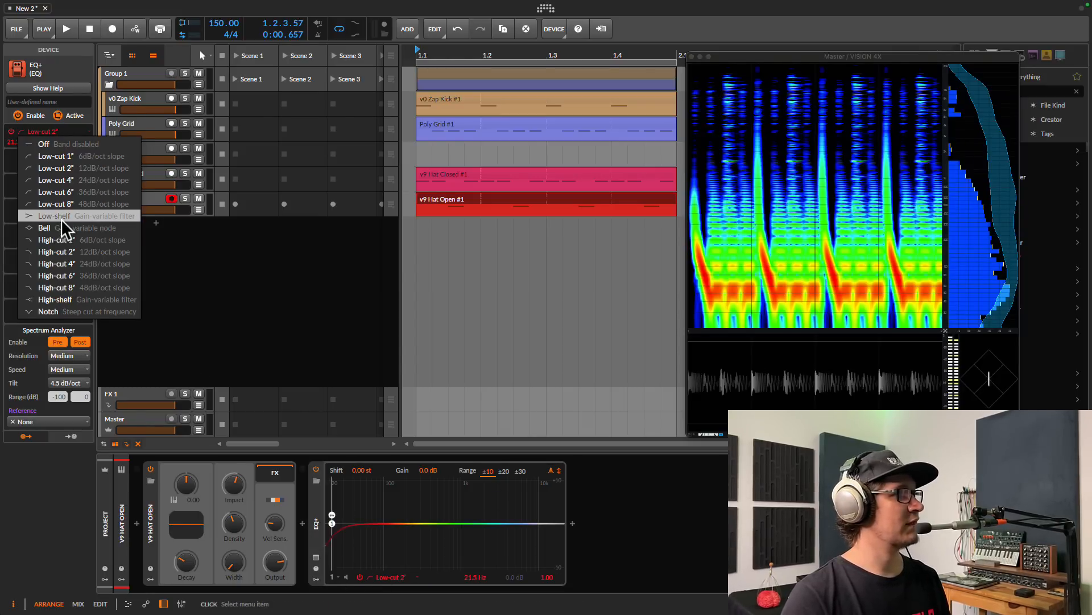
left_click(70, 204)
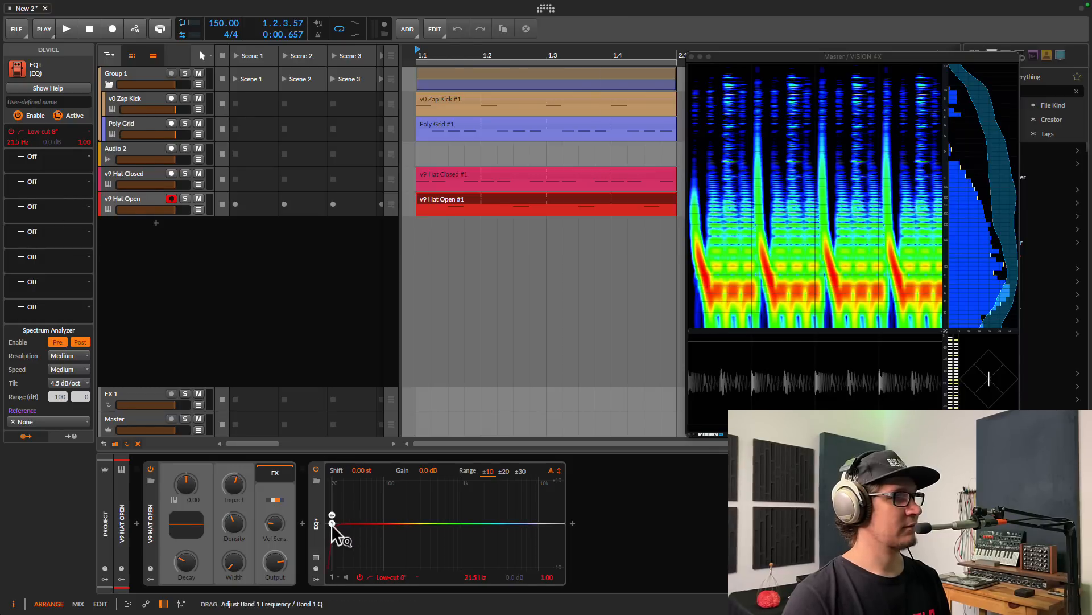
left_click_drag(332, 521, 422, 524)
key("space")
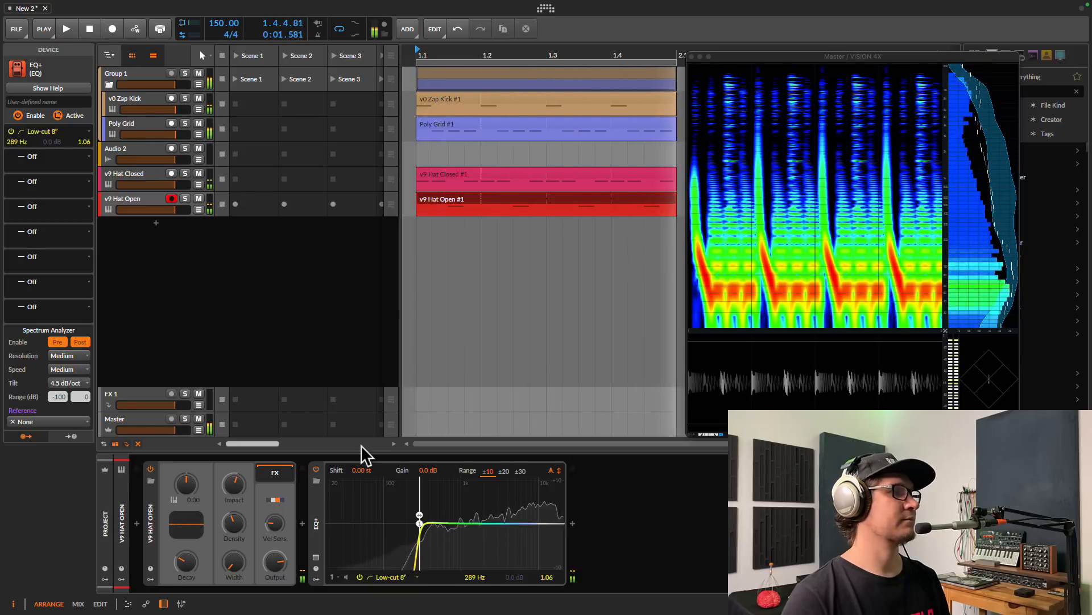
key("space")
Insert the EQ+ INIT preset after the v9 Hat Closed instrument
left_click(121, 172)
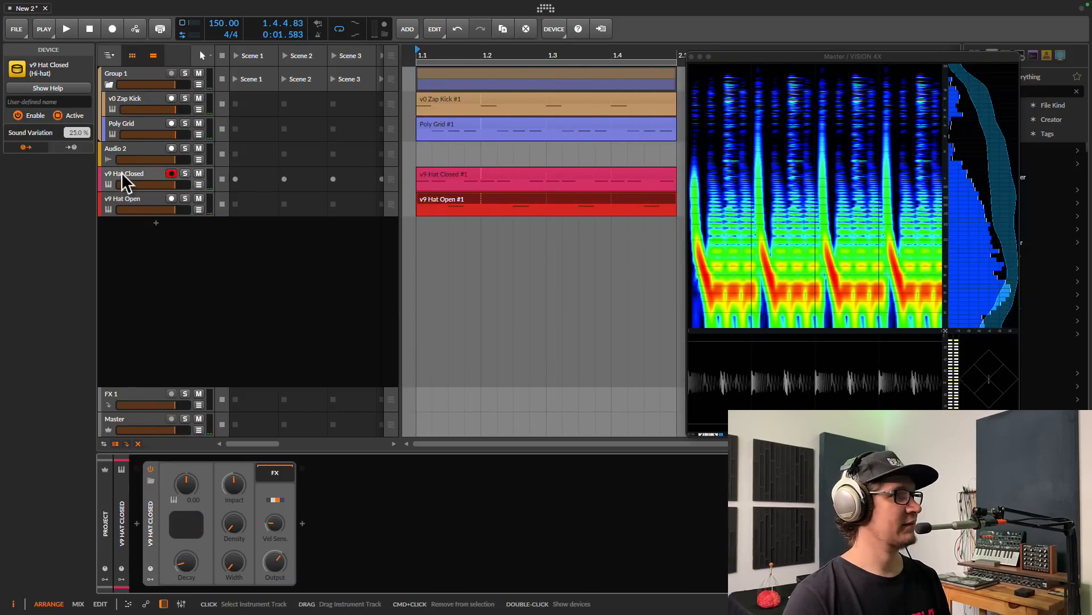
left_click(303, 523)
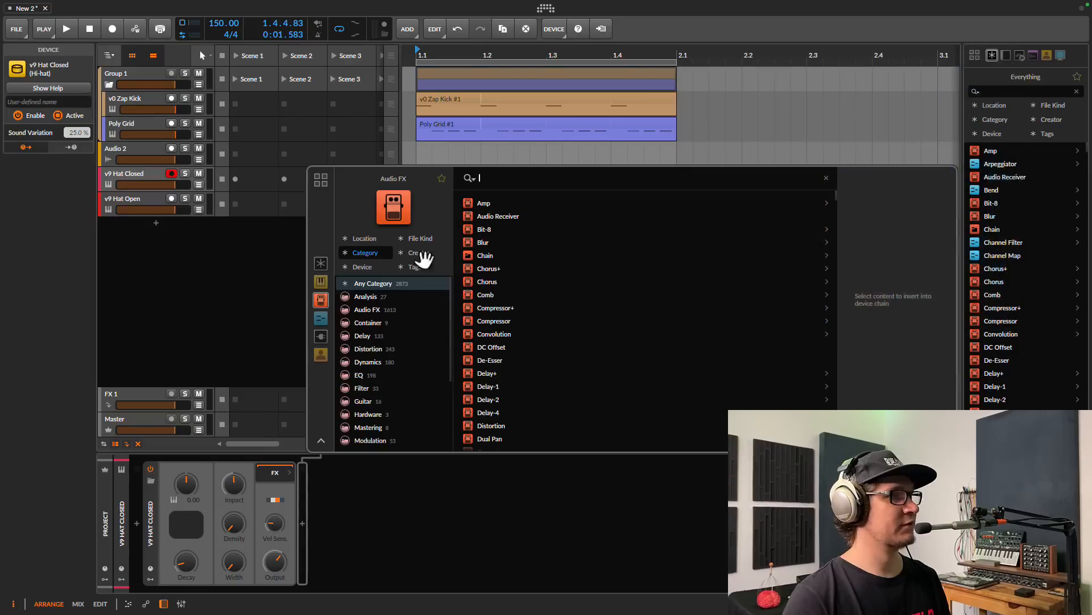
left_click(420, 254)
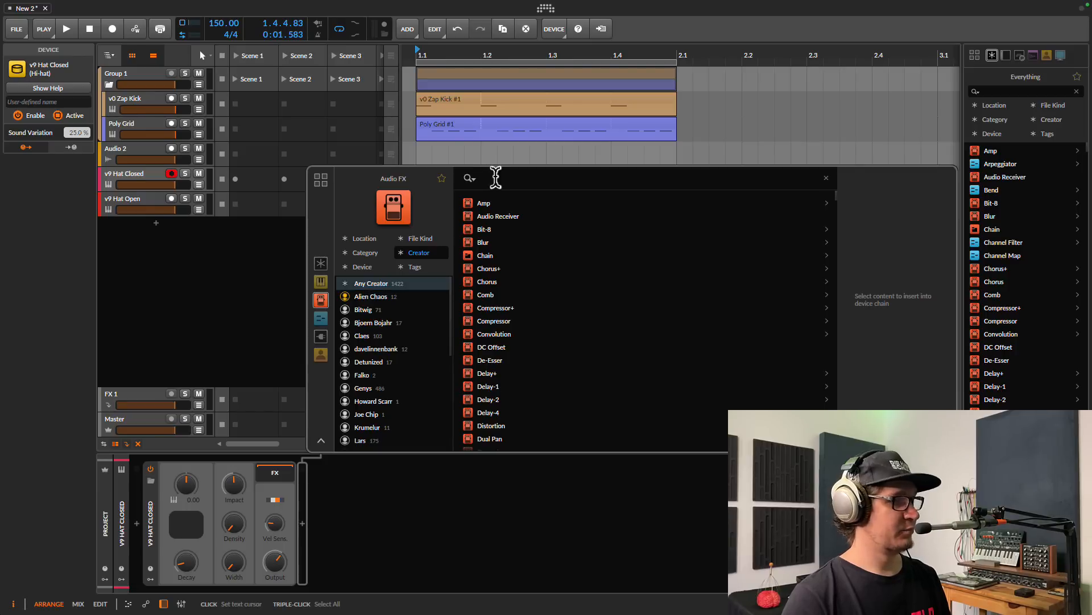
type("eq")
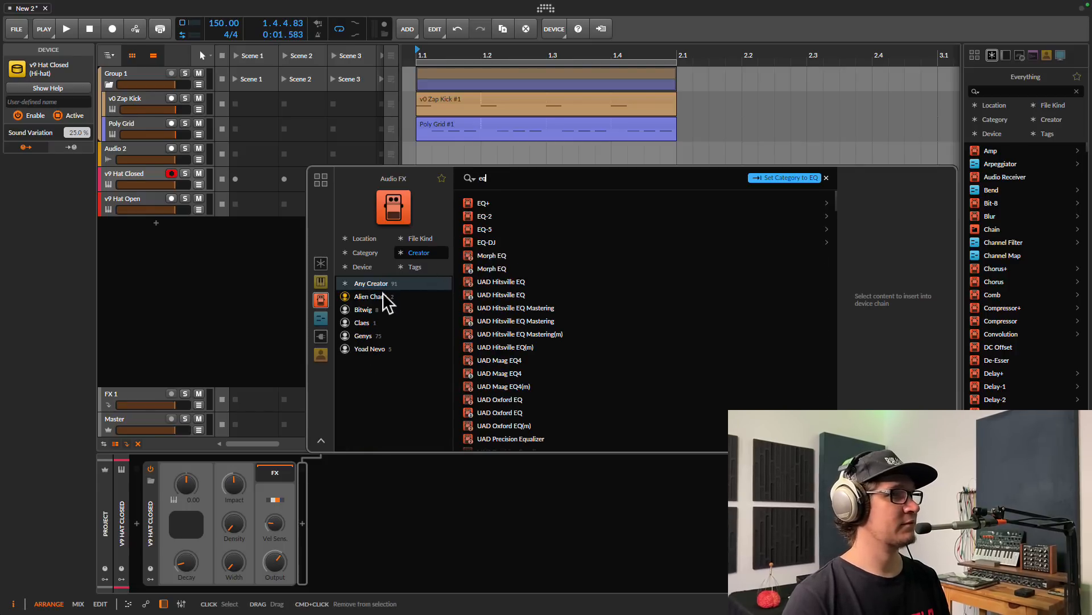
left_click(382, 294)
left_click(504, 203)
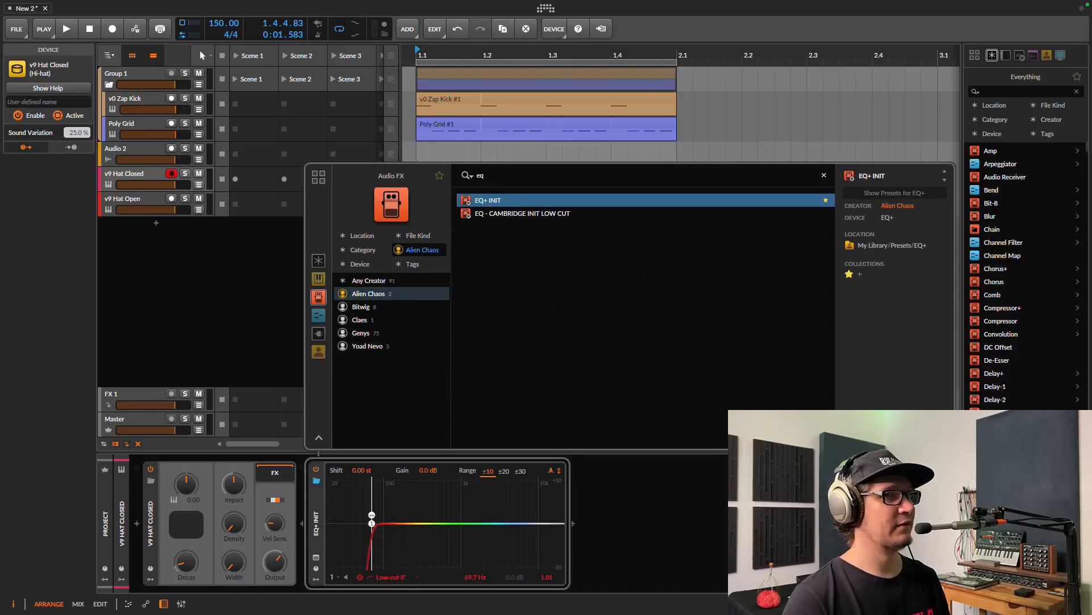
key("Return")
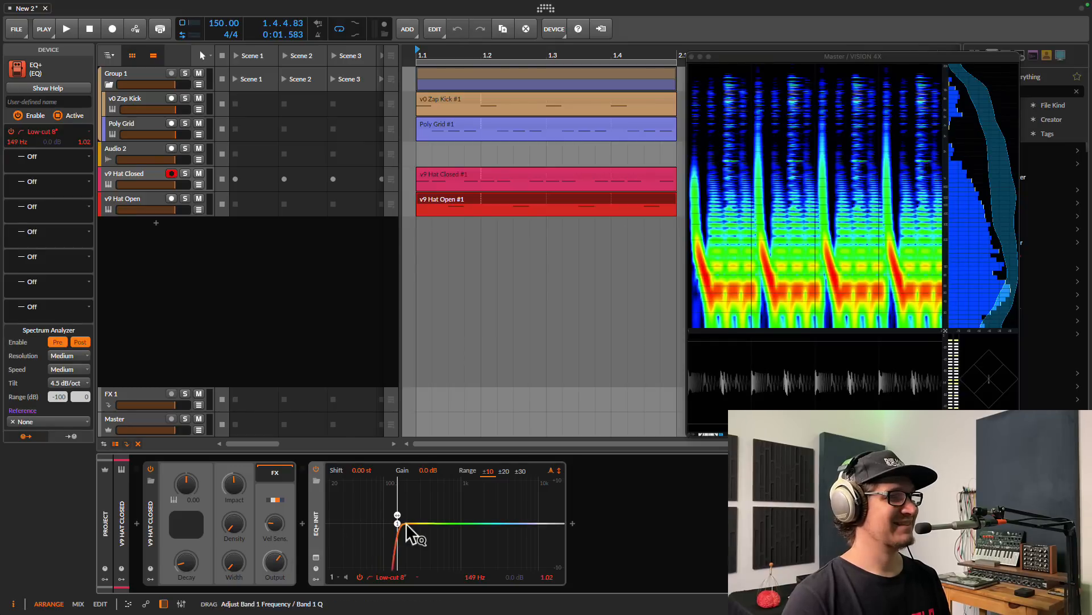
Raise the closed hat EQ's low-cut frequency to about 1.02 kHz while the loop plays
key("space")
left_click_drag(405, 526, 468, 527)
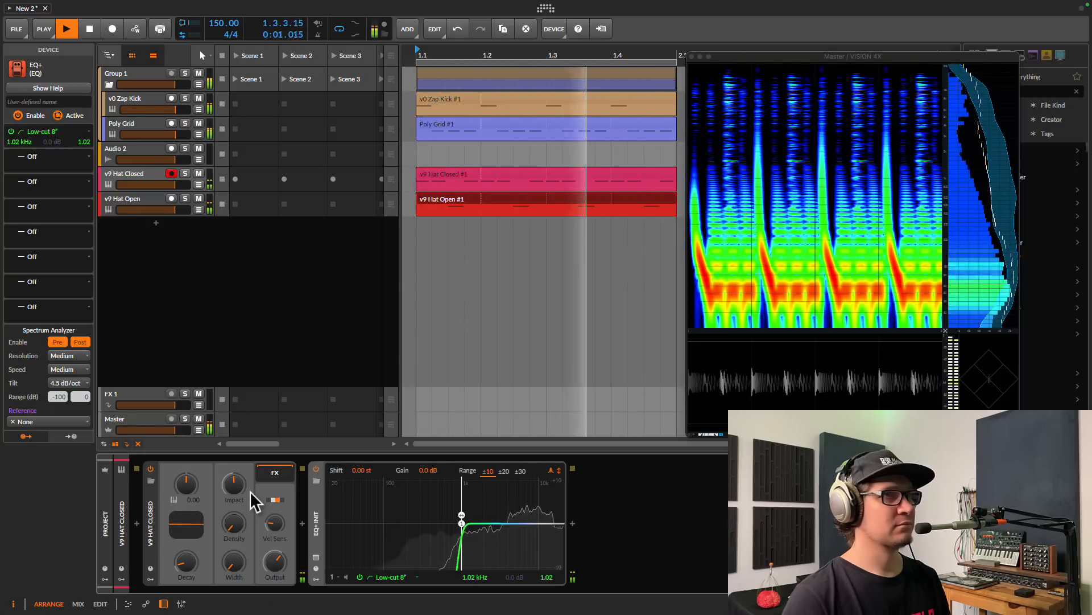
key("space")
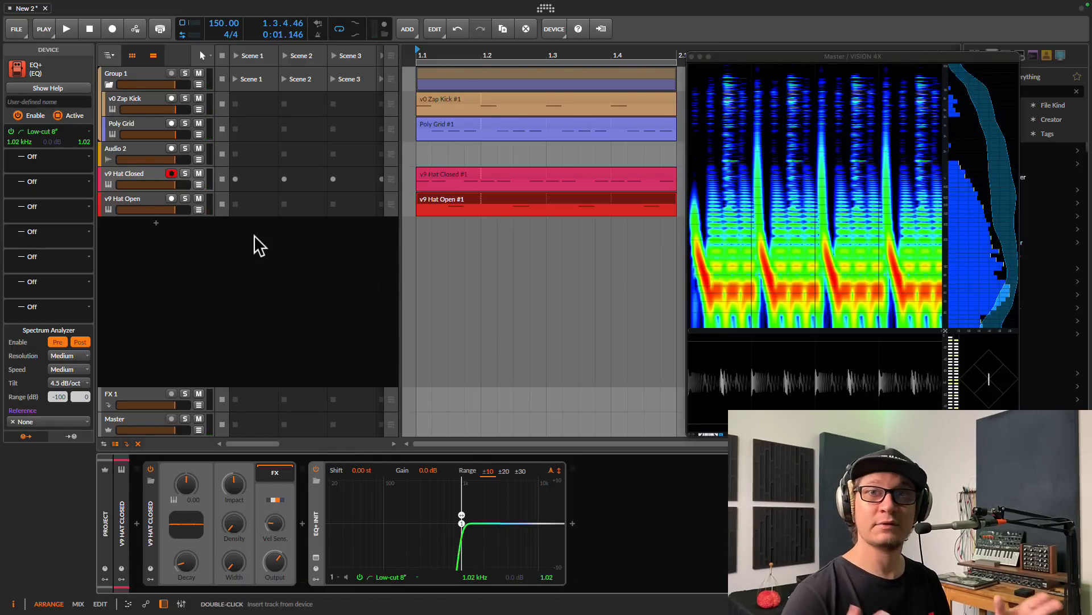
Add an instrument track below the open hat using the v9 Crash device
left_click(156, 223)
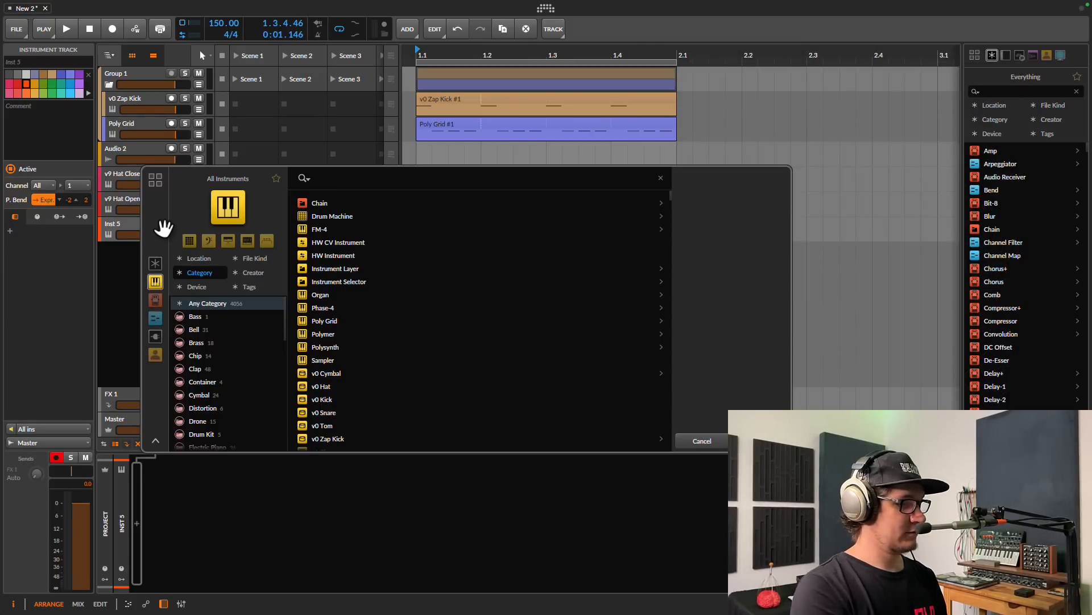
type("v9")
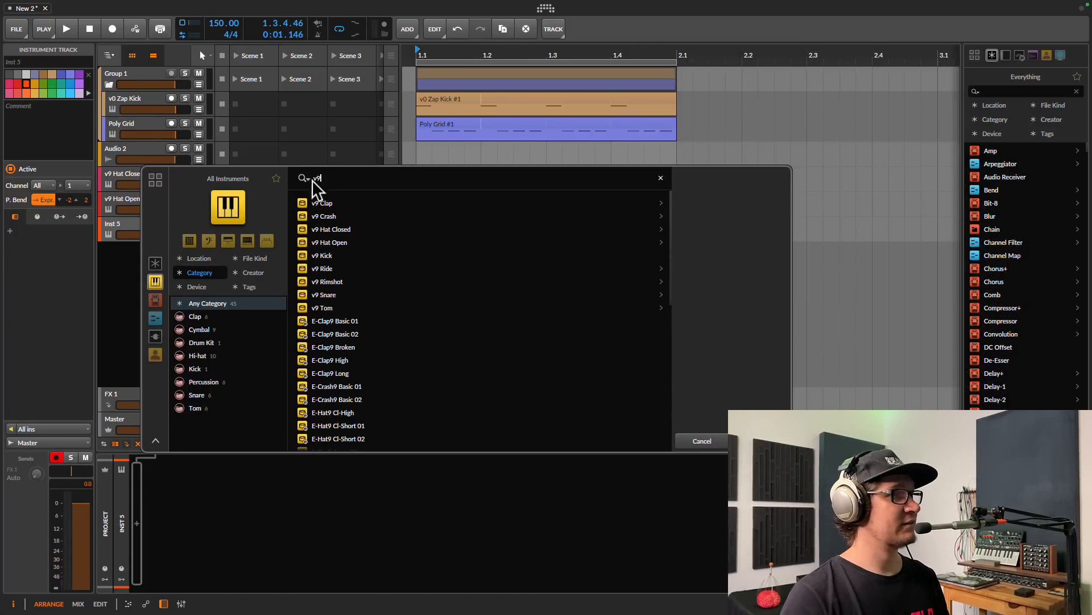
left_click(322, 213)
key("Return")
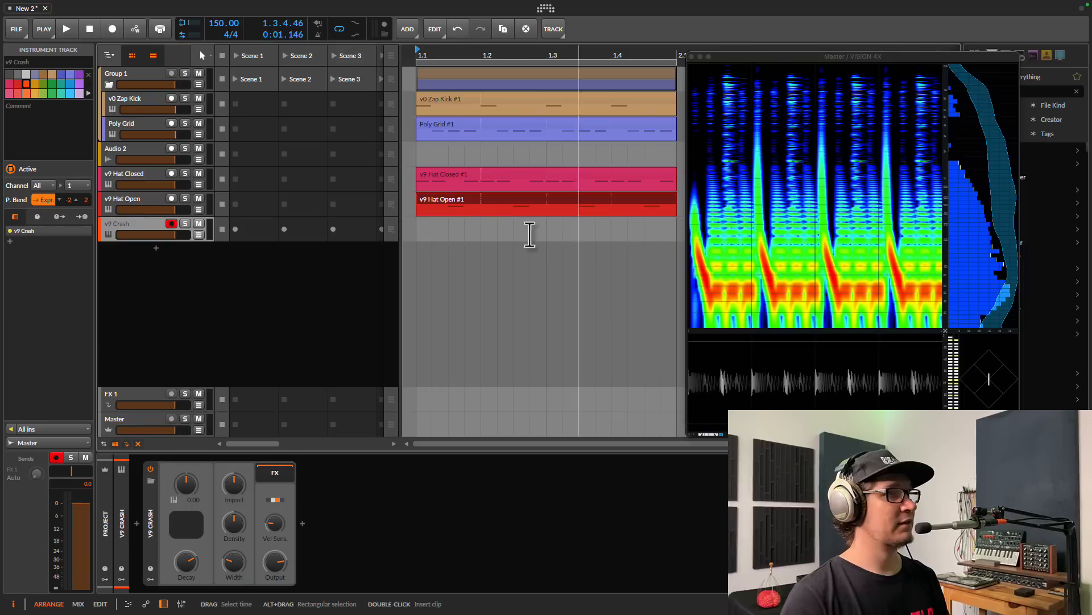
Create a clip on the v9 Crash track with a C3 note at 1.1.1 and play the loop
double_click(421, 230)
double_click(465, 232)
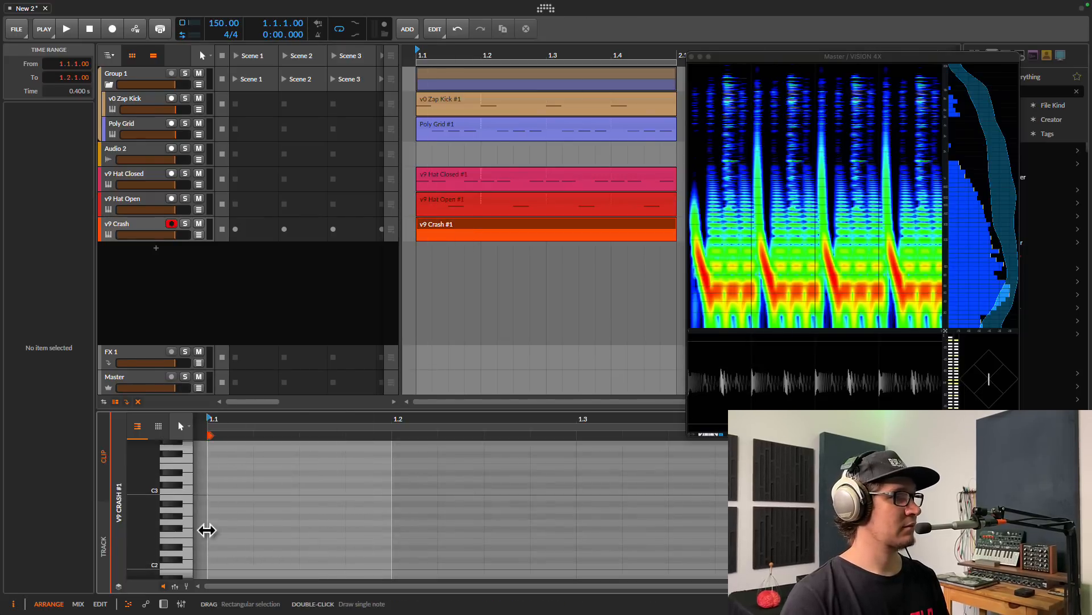
double_click(225, 493)
key("space")
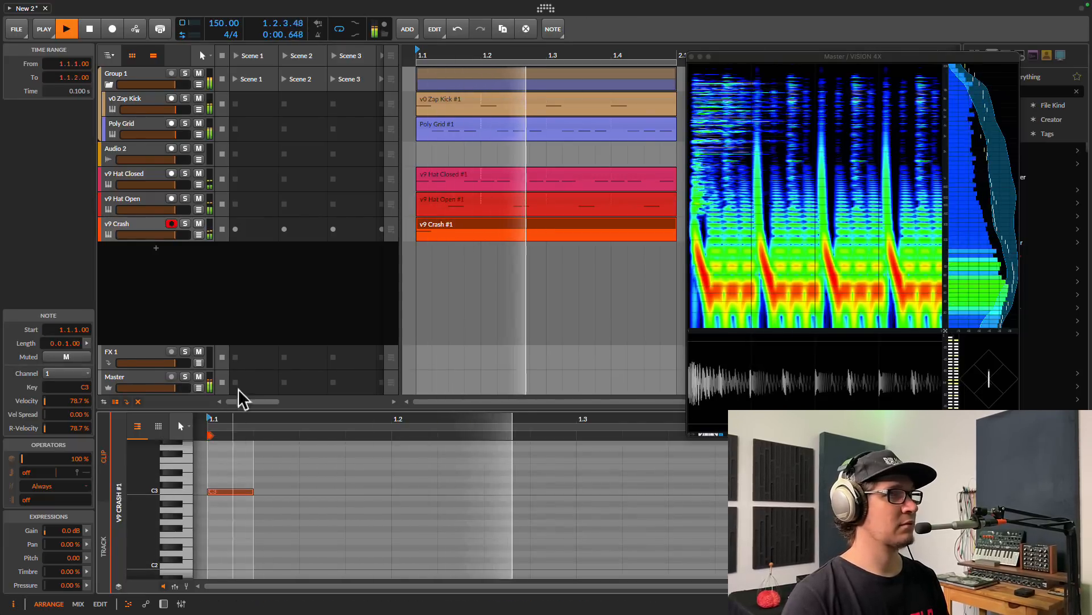
Lower the v9 Crash device's Output to about -9.1 dB during playback
left_click(138, 233)
key("d")
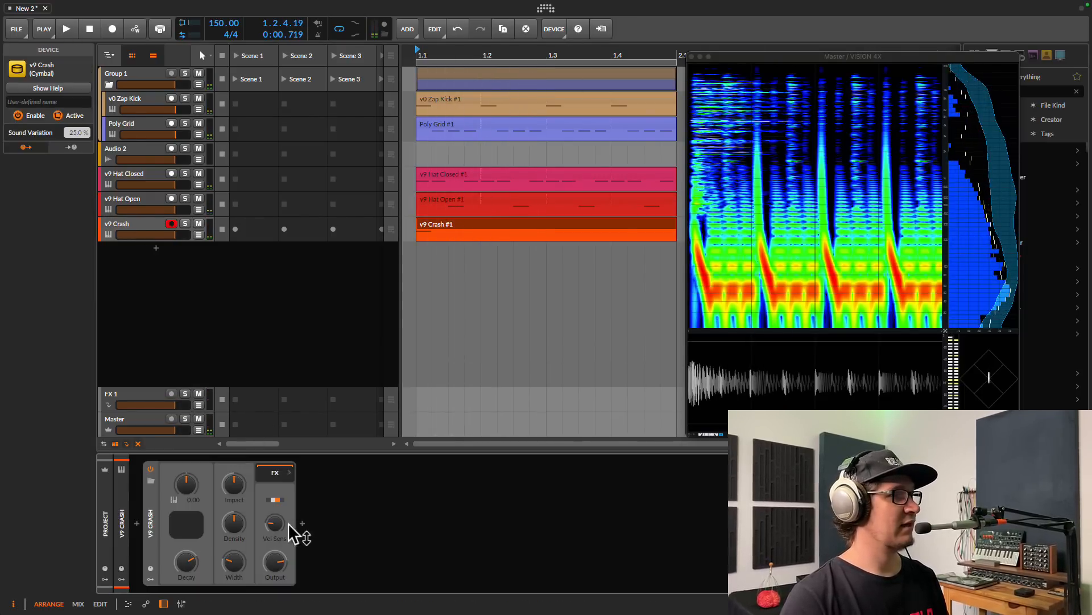
left_click_drag(270, 565, 271, 569)
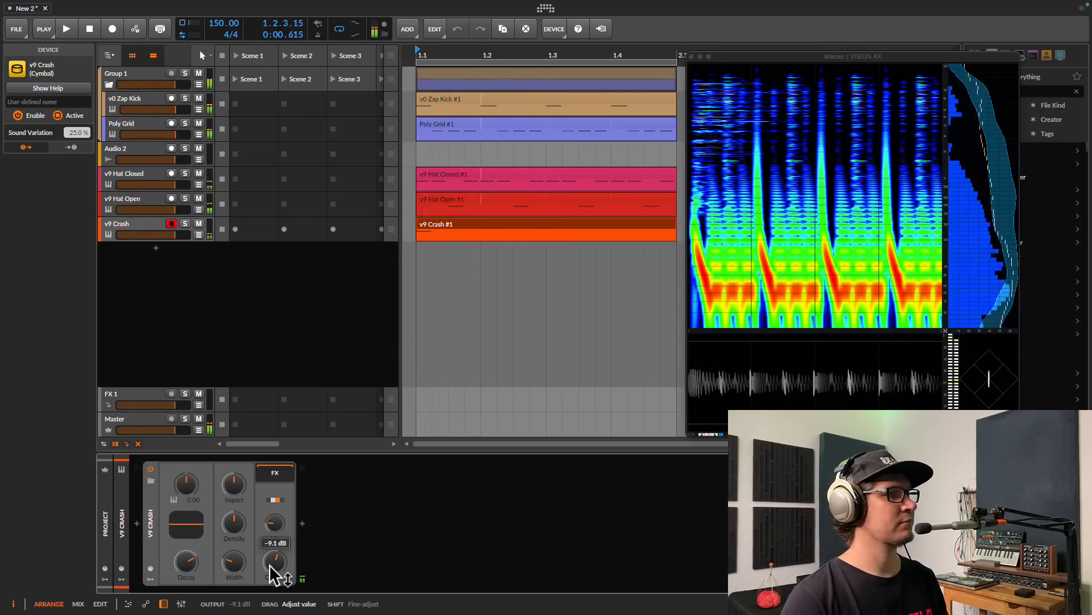
key("space")
Insert the EQ+ INIT preset after the v9 Crash device
left_click(302, 523)
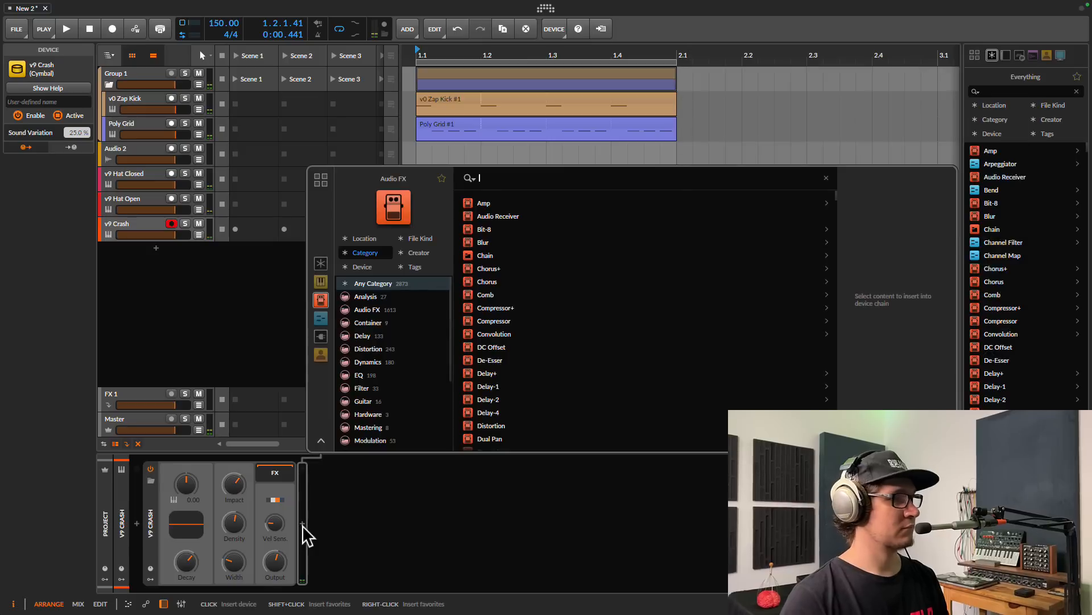
type("eq")
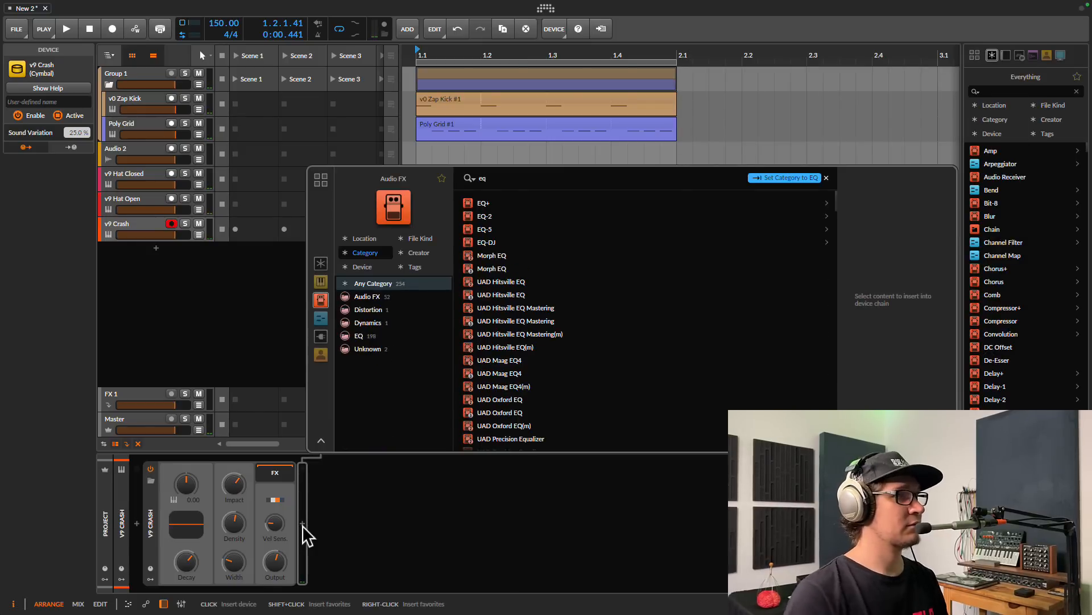
left_click(470, 205)
left_click(417, 250)
left_click(403, 293)
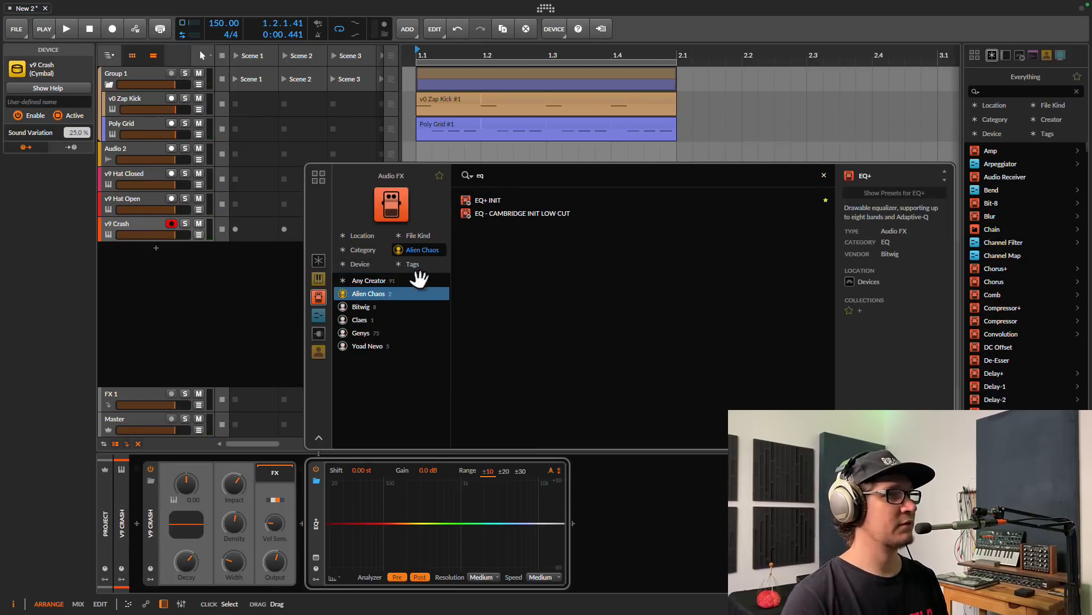
left_click(493, 201)
Add a low-cut band to the crash EQ and set its frequency to about 312 Hz while the loop plays
left_click(371, 540)
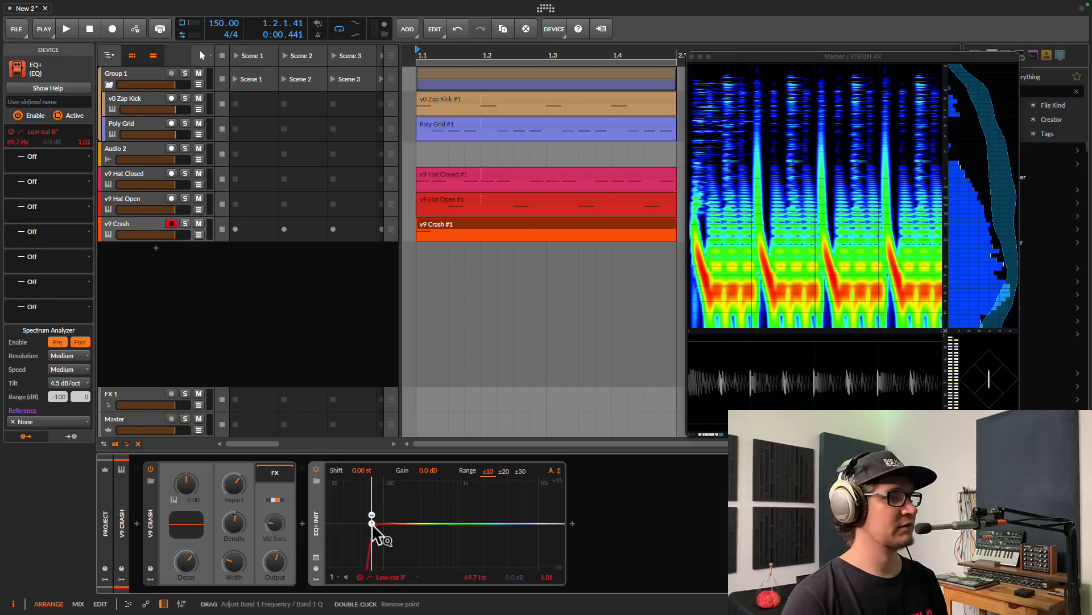
mouse_move(418, 521)
left_mouse_down()
mouse_move(451, 520)
mouse_move(401, 522)
mouse_move(420, 523)
left_mouse_up()
key("space")
key("space")
key("space")
key("space")
key("space")
key("space")
key("space")
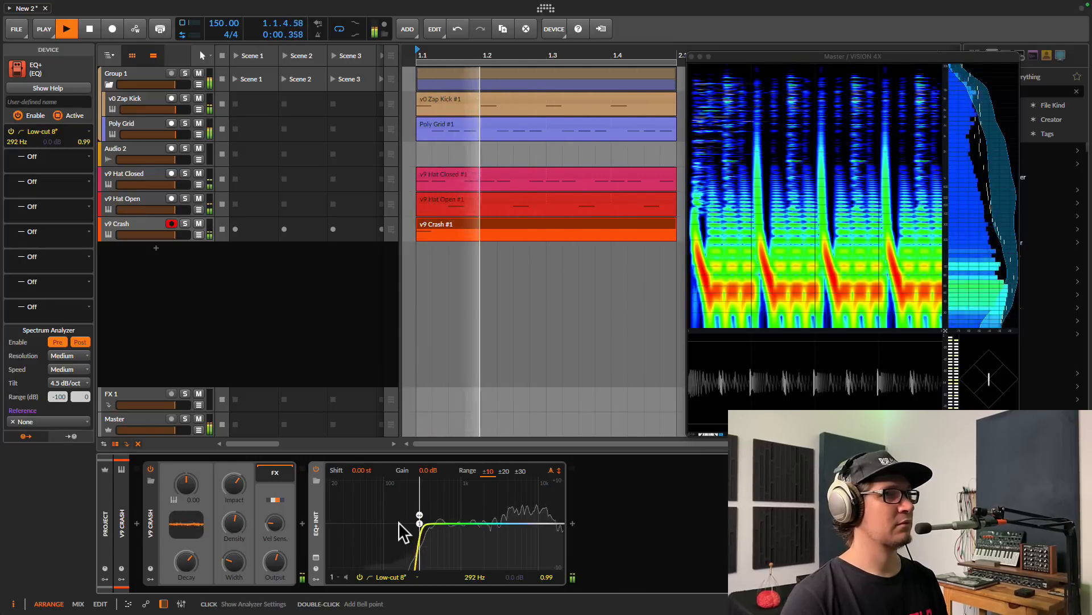
left_click_drag(420, 523, 422, 523)
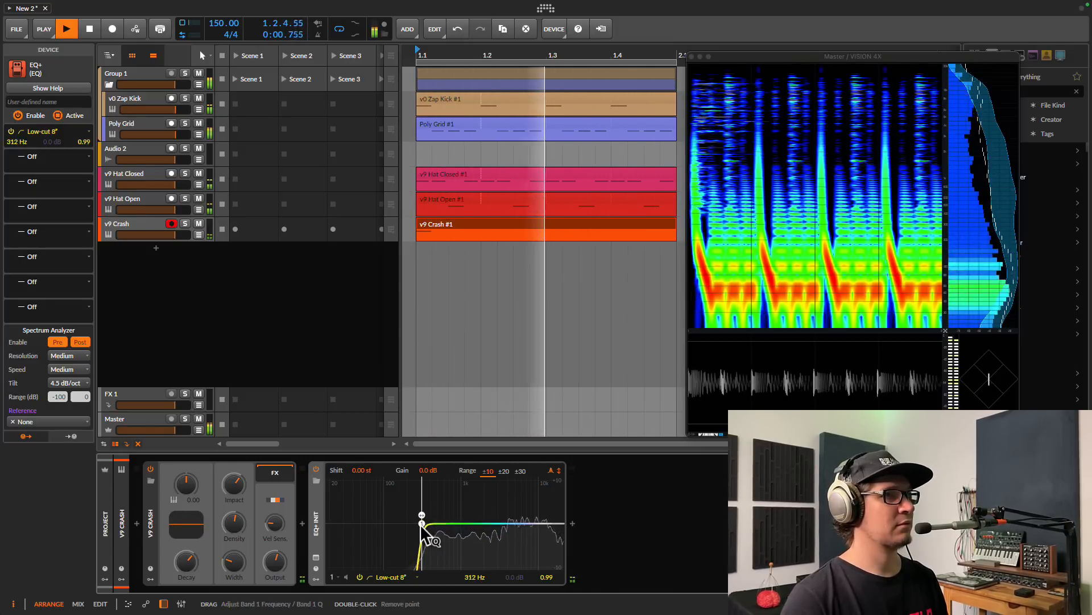
Replay the loop to check the filtered crash and close the VISION 4X analyzer window
key("space")
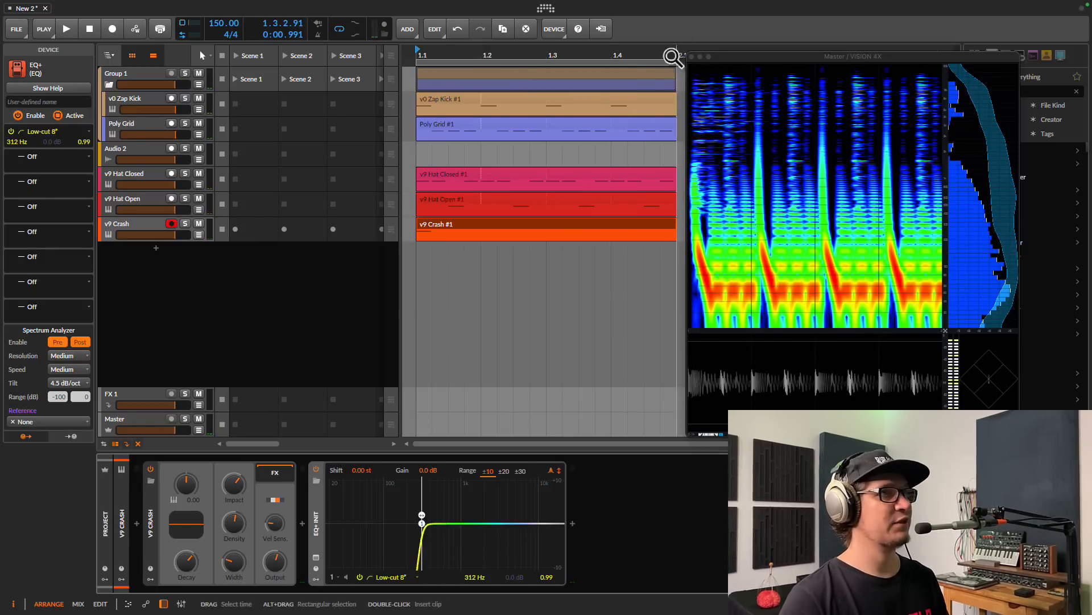
key("space")
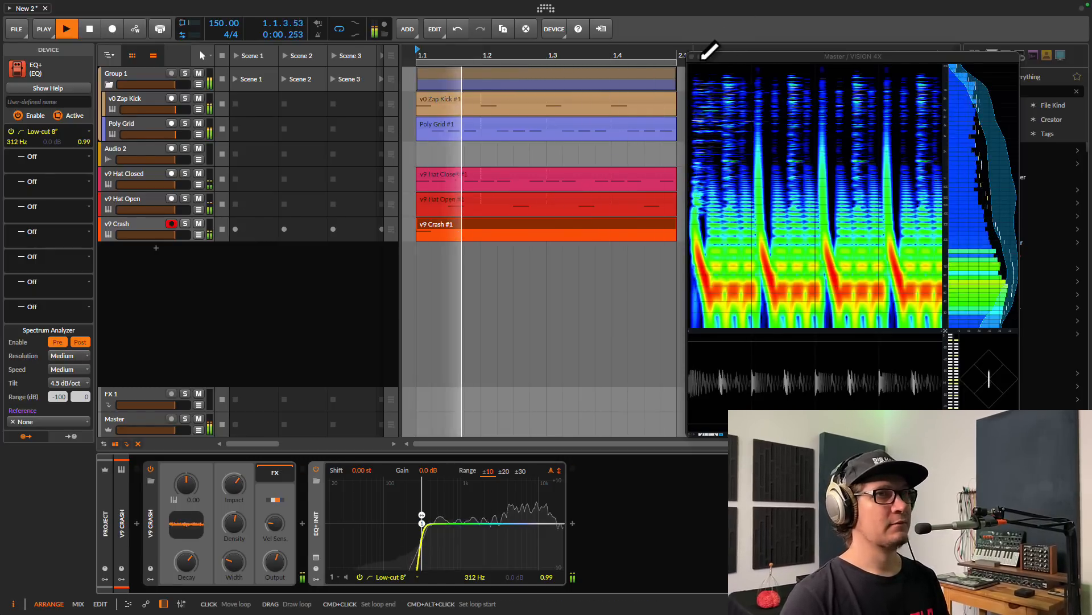
left_click(694, 57)
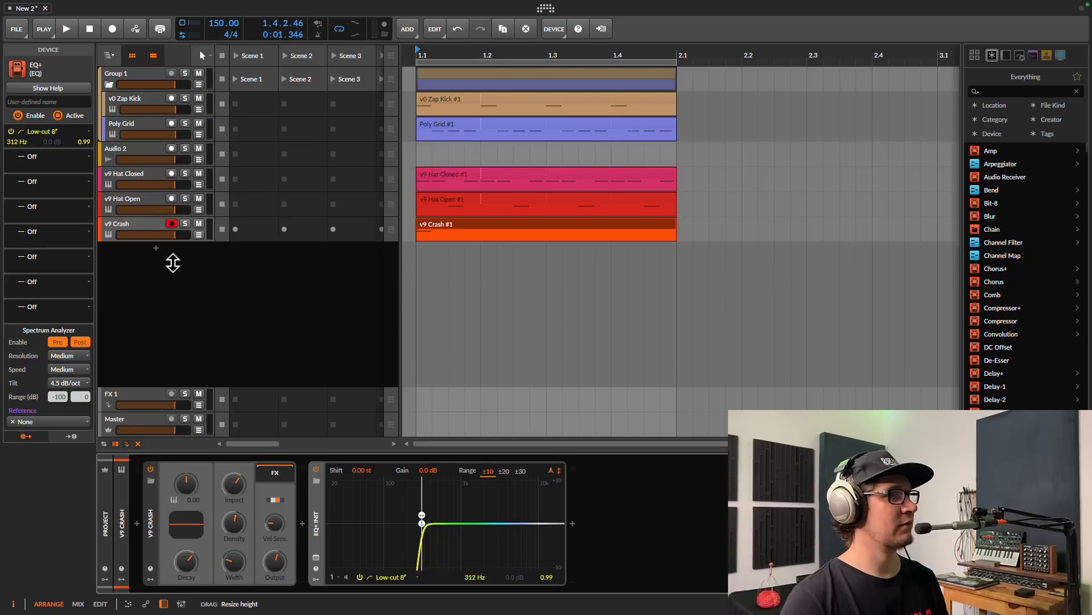
Bounce the v9 Crash clip from 1.1.1 to 1.2.1 to a new audio track as Pre-Fader, 24-bit with Dither, and enlarge both tracks
left_click_drag(173, 262, 173, 319)
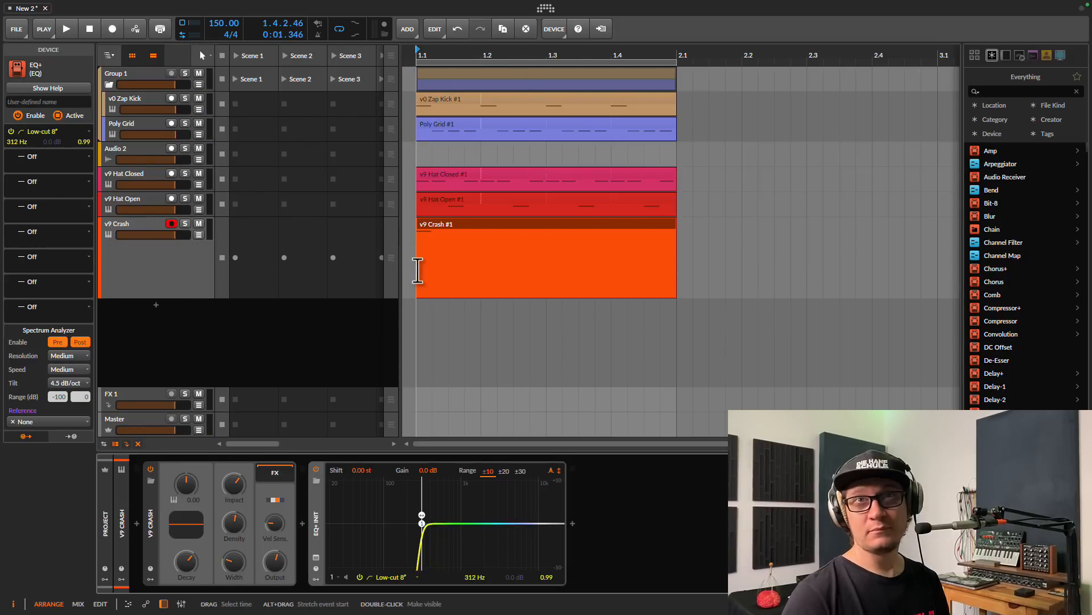
left_click_drag(416, 268, 482, 259)
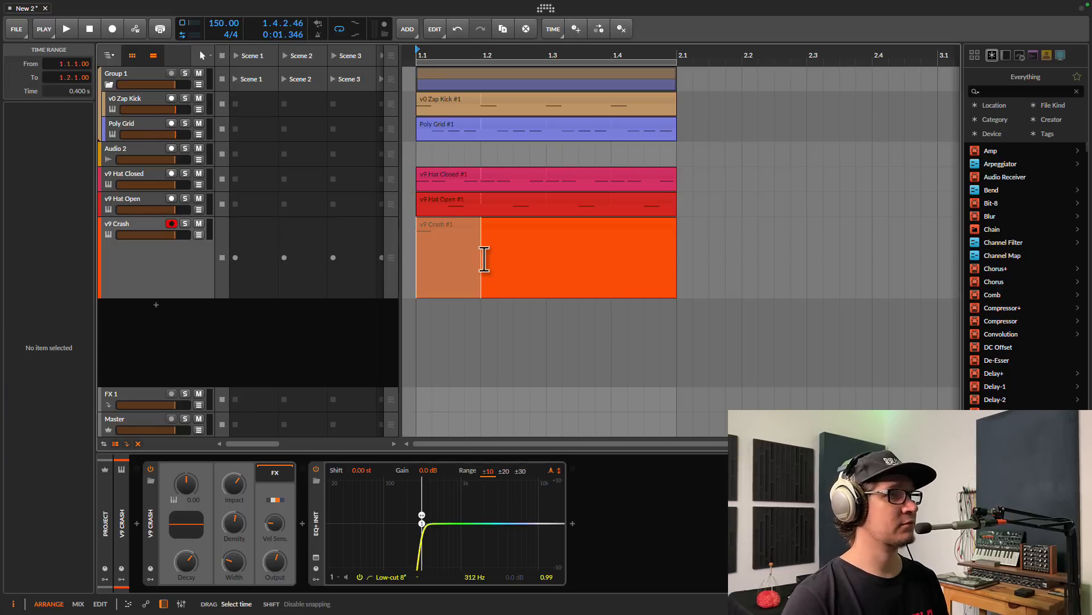
right_click(455, 236)
left_click(500, 371)
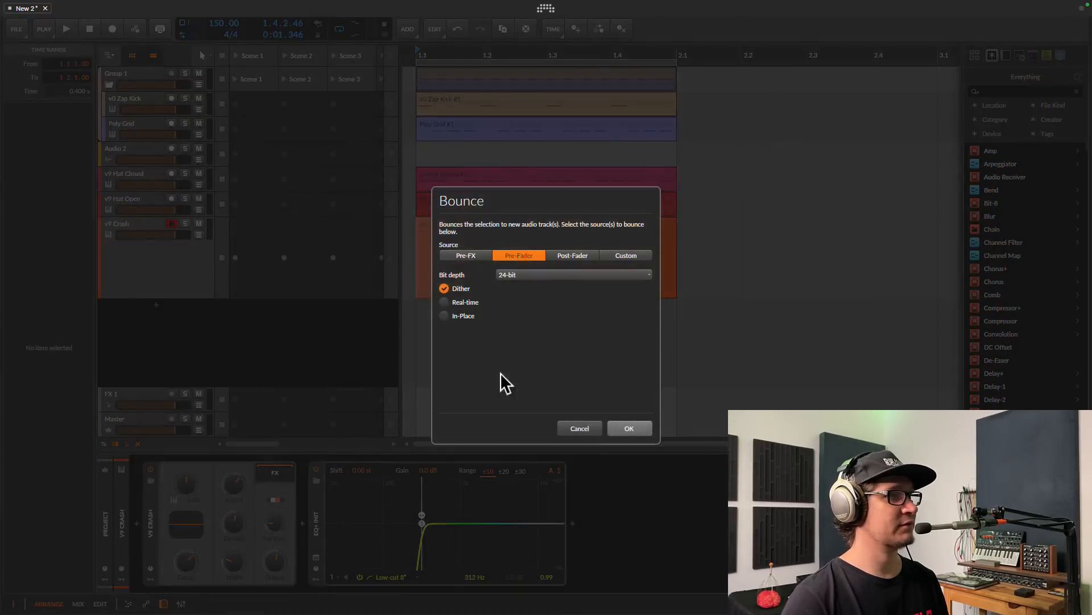
left_click(621, 434)
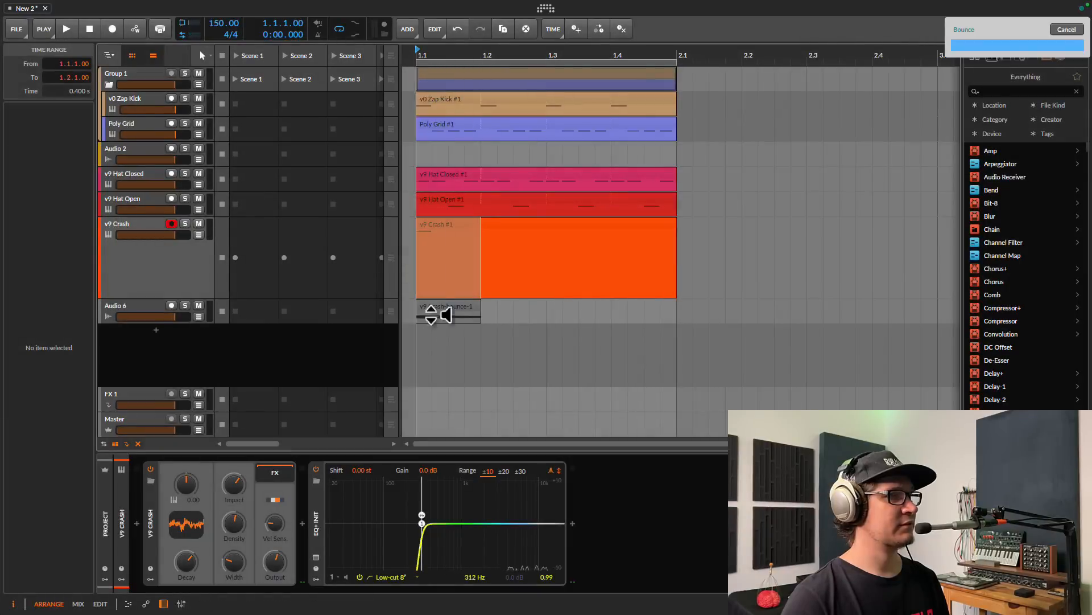
left_click(455, 307)
left_click_drag(190, 322, 189, 391)
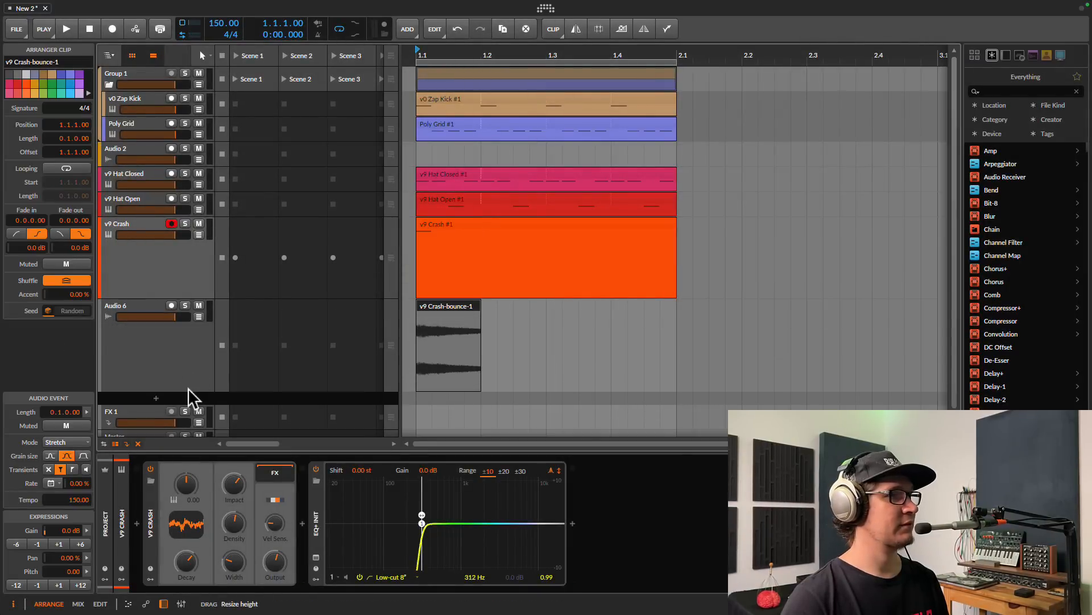
Bounce the v9 Hat Closed clip from 1.1.1 to 1.2.1 to a new audio track as Pre-Fader, 24-bit with Dither
left_click_drag(418, 180, 470, 180)
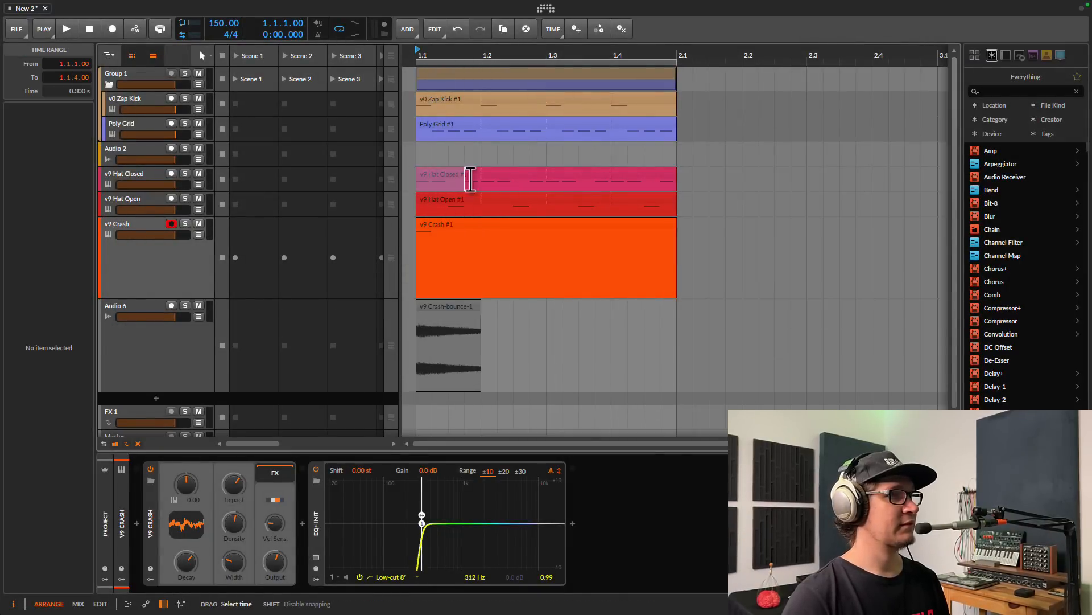
right_click(476, 183)
left_click(527, 313)
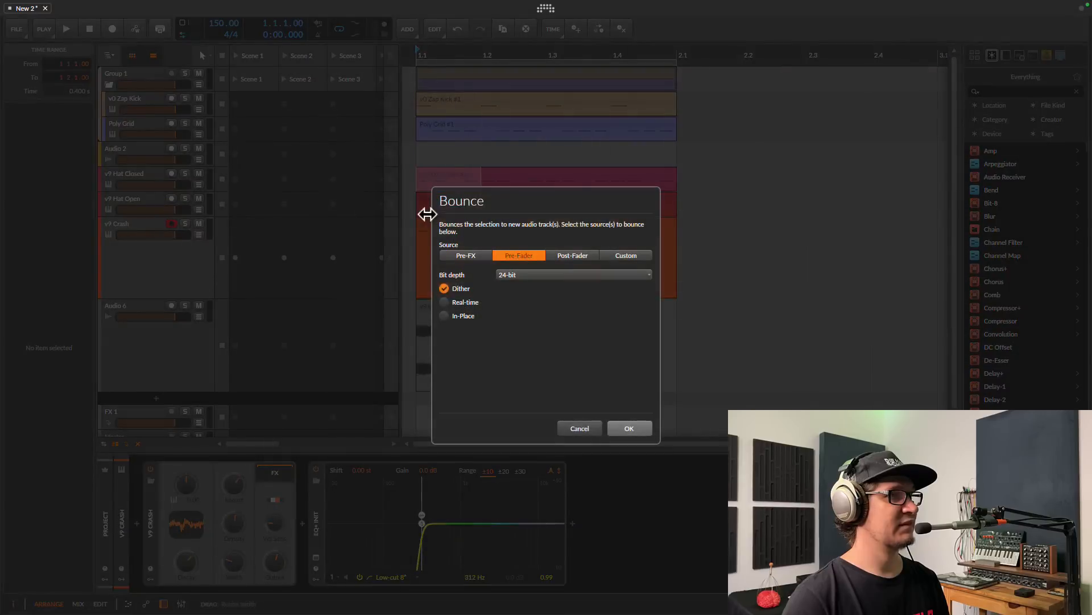
left_click(644, 428)
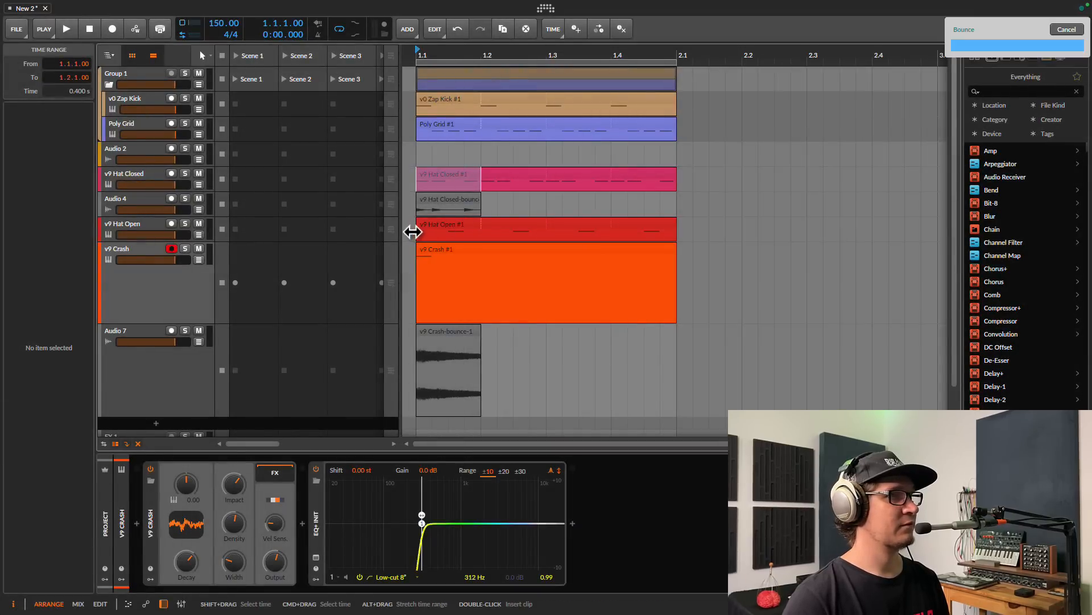
Bounce the v9 Hat Open clip from 1.1.1 to 1.2.1 to a new audio track as Pre-Fader, 24-bit with Dither
left_click_drag(420, 231, 469, 231)
right_click(477, 234)
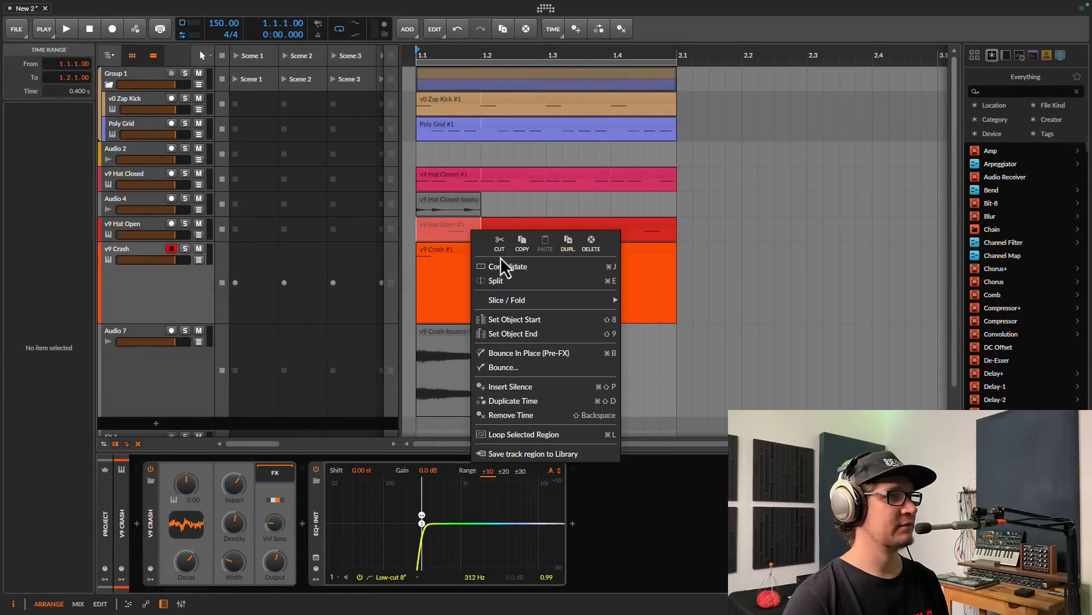
left_click(558, 368)
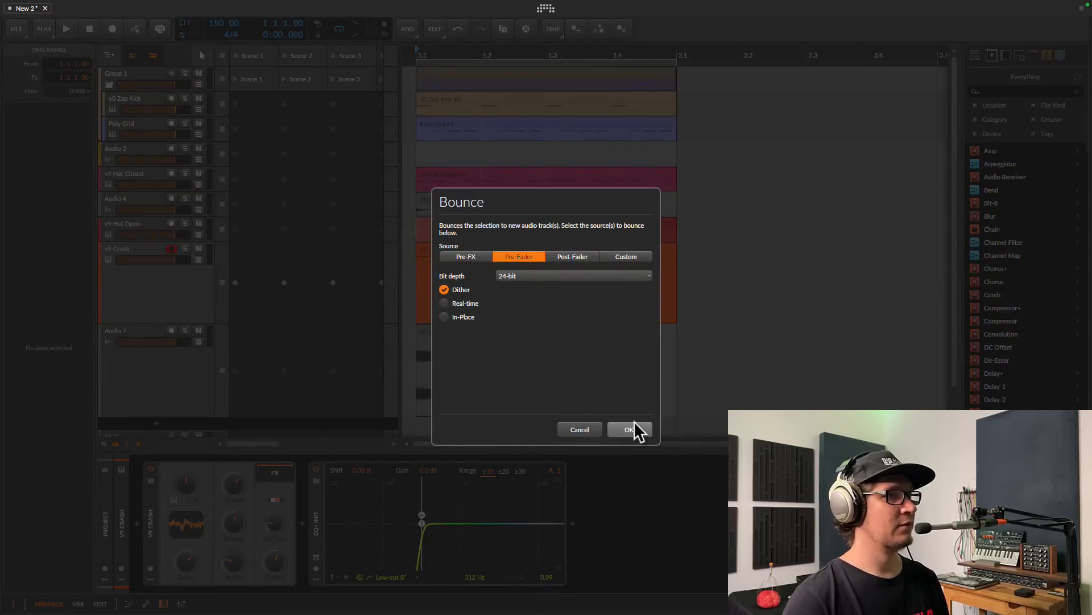
left_click(636, 429)
left_click(610, 300)
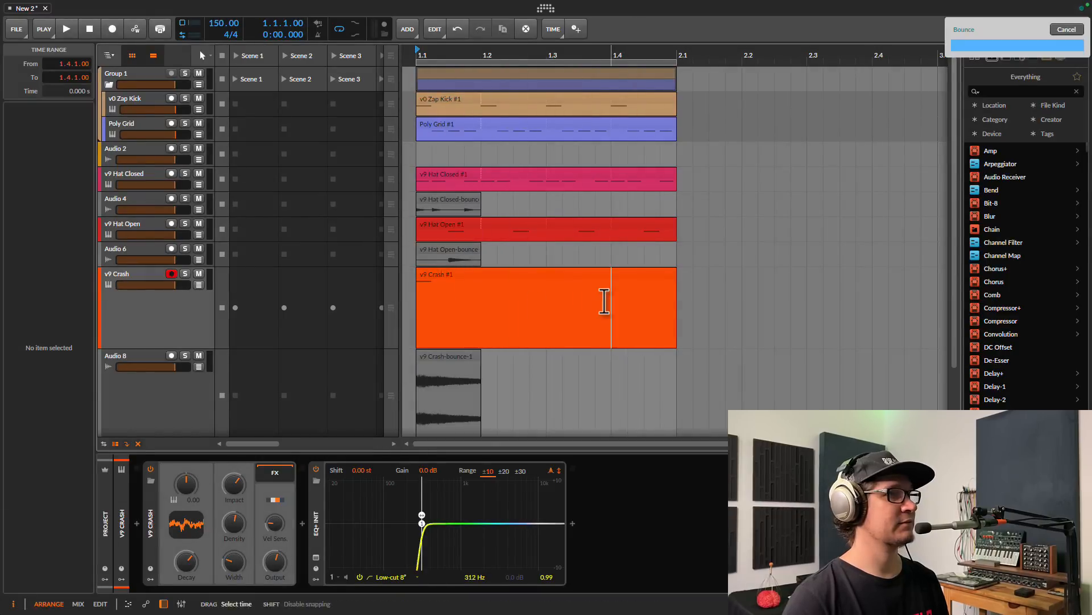
Delete the original v9 Crash, v9 Hat Open and v9 Hat Closed instrument tracks
left_click(131, 273)
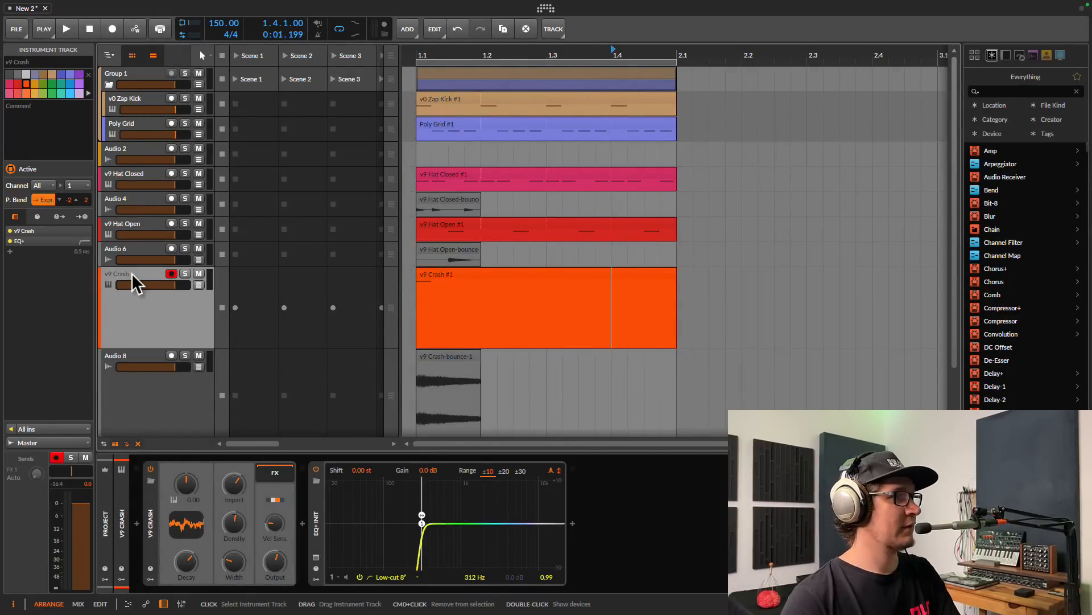
key("Delete")
left_click(142, 227)
key("Delete")
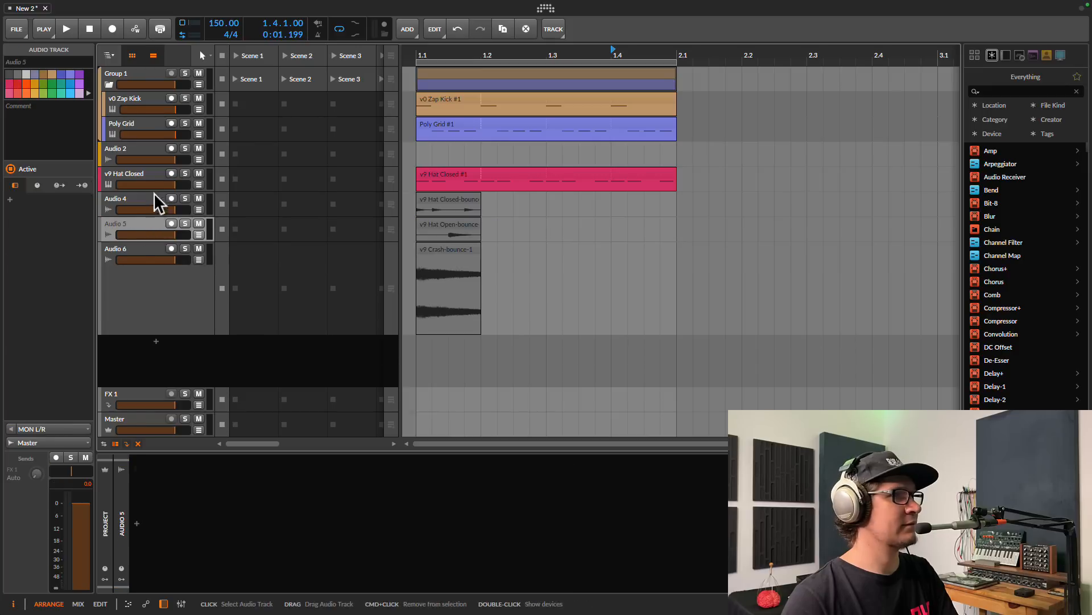
left_click(155, 175)
key("Delete")
Colour the bounced closed hat audio track dark purple
right_click(155, 175)
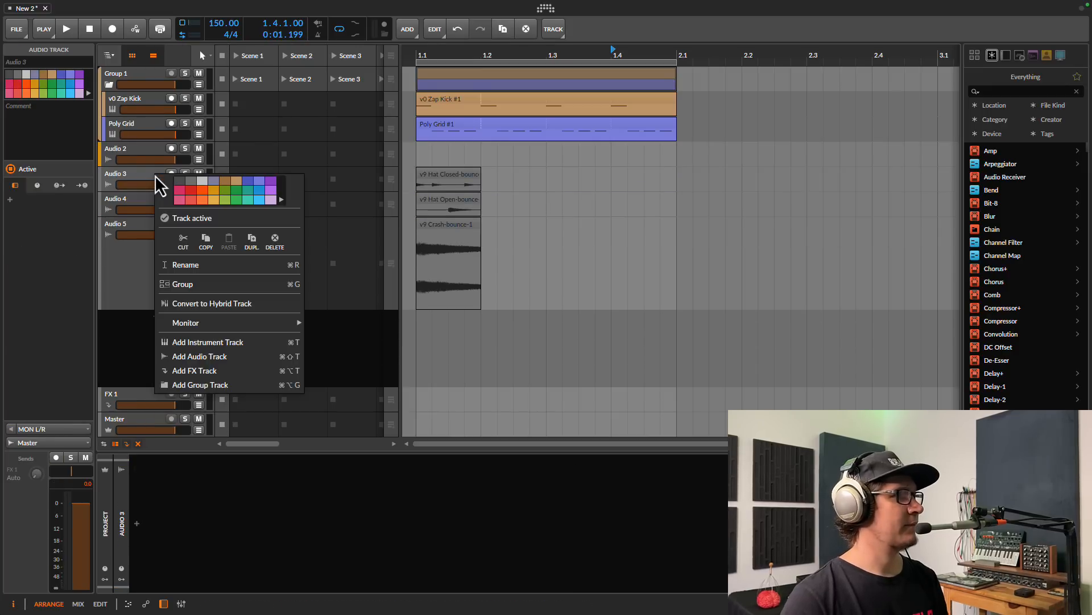
left_click(203, 199)
right_click(128, 198)
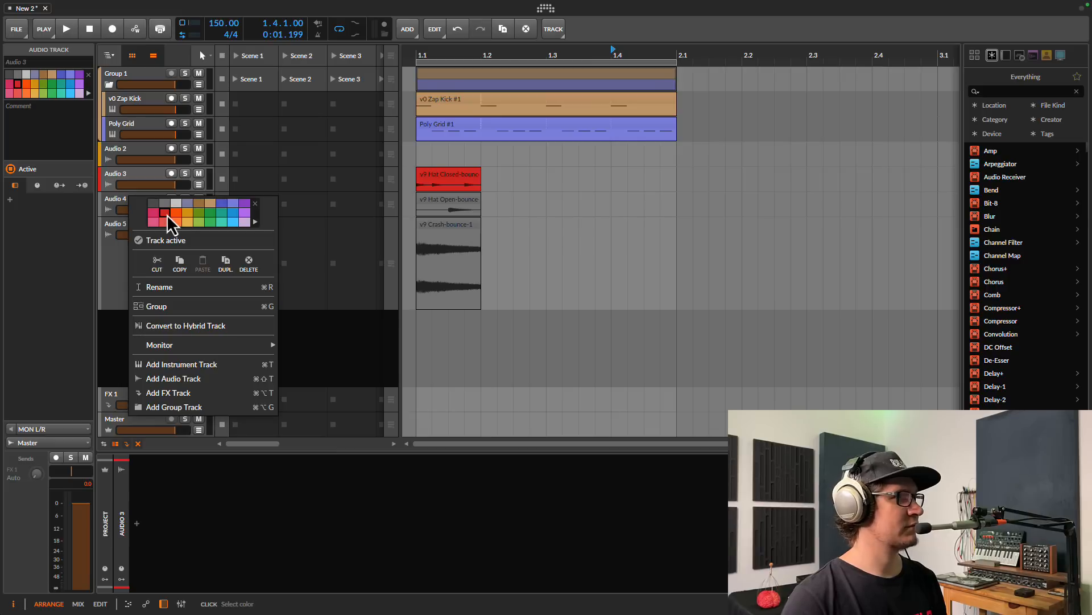
left_click(245, 203)
left_click(132, 205)
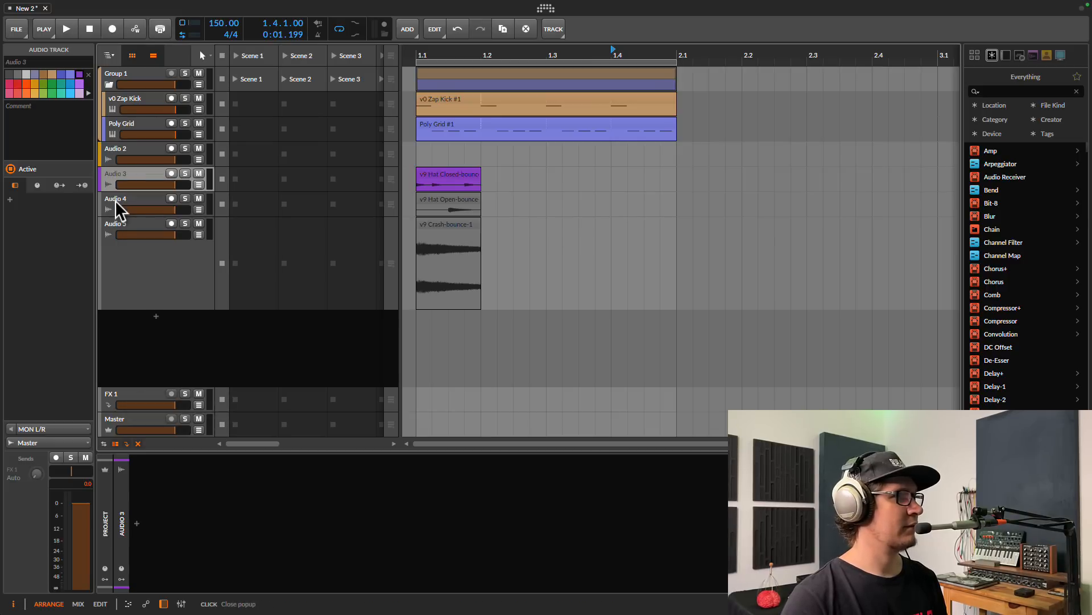
Colour the bounced open hat track light purple and the bounced crash track pale lilac
right_click(133, 207)
left_click(230, 216)
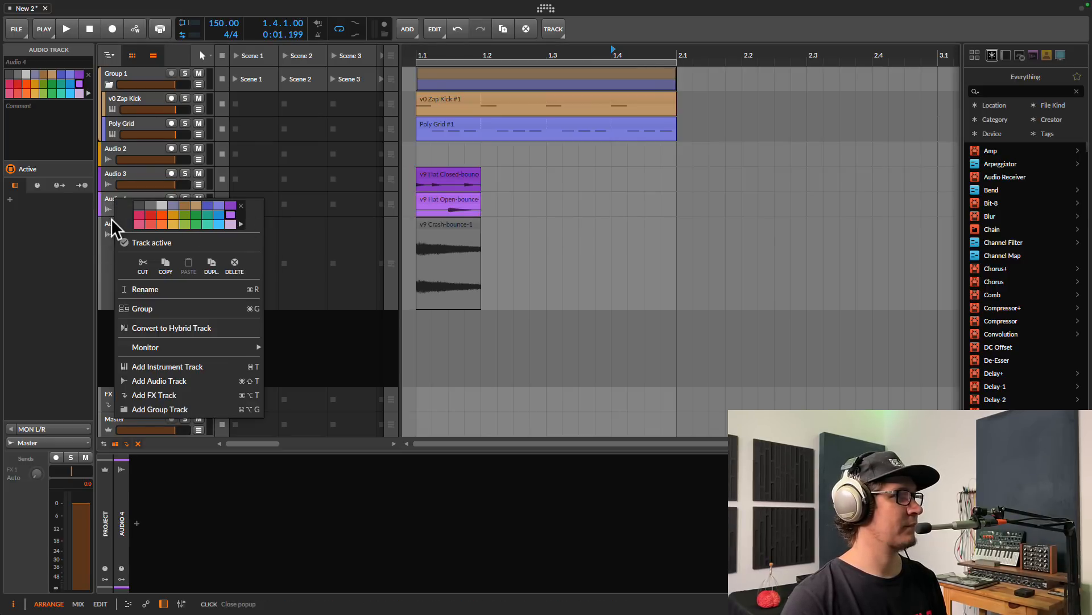
left_click(114, 228)
right_click(113, 228)
left_click(224, 253)
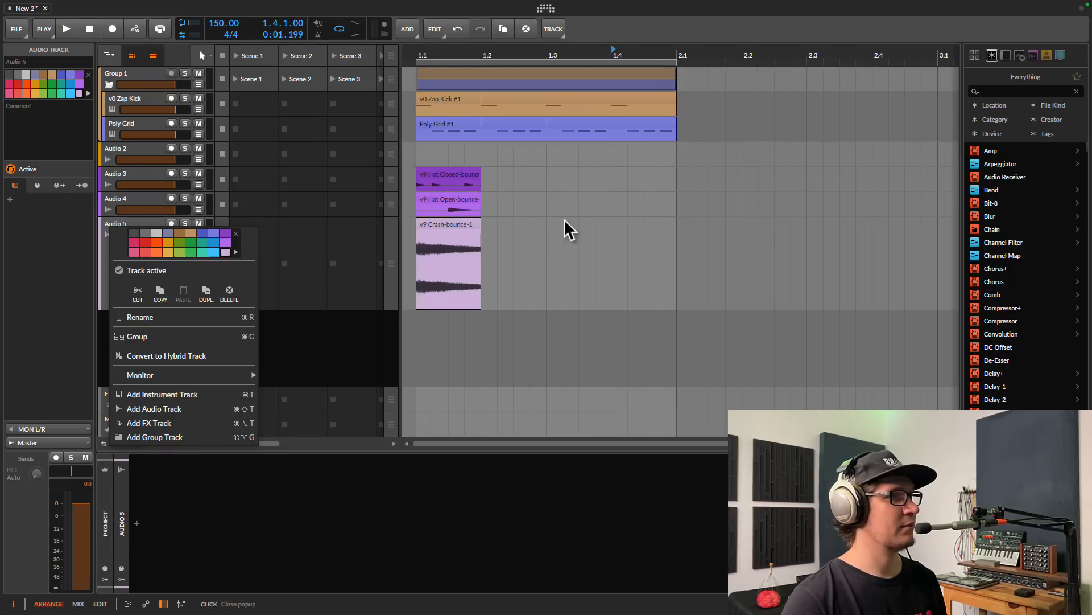
left_click(565, 219)
Shorten the v9 Crash-bounce-1 clip to a length of 0.0.2.00
left_click(476, 230)
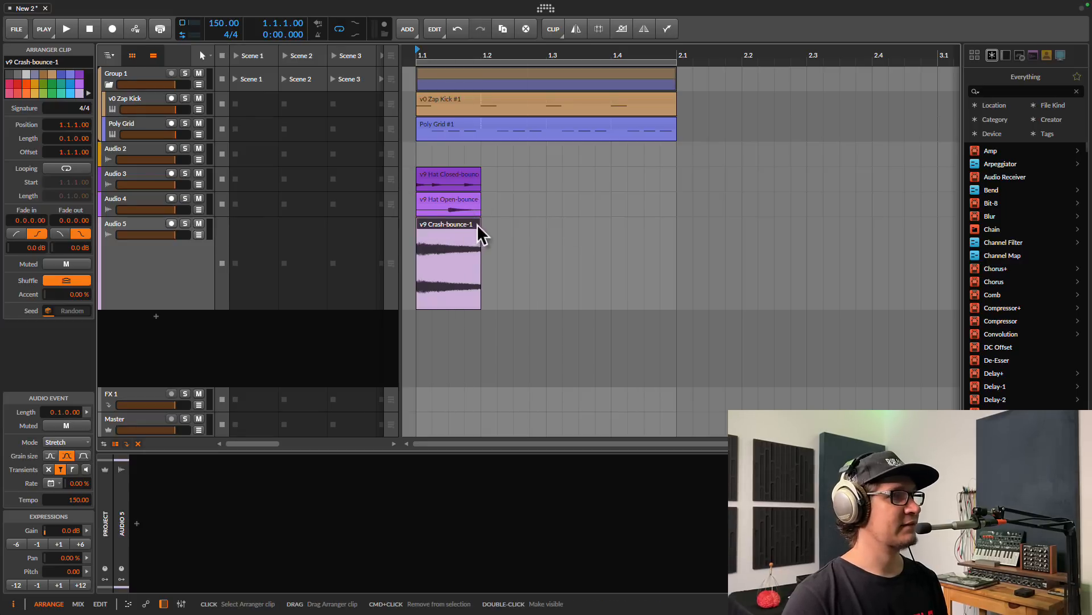
left_click_drag(477, 225, 449, 223)
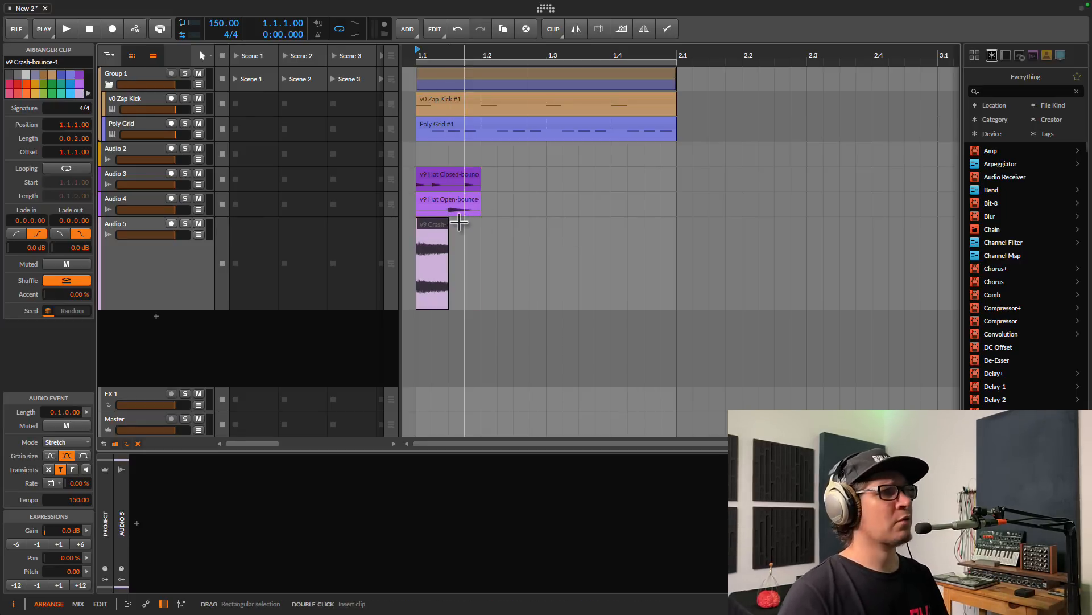
Open the bounced closed hat clip in the editor, enlarge its track, and solo the track during playback
left_click(449, 177)
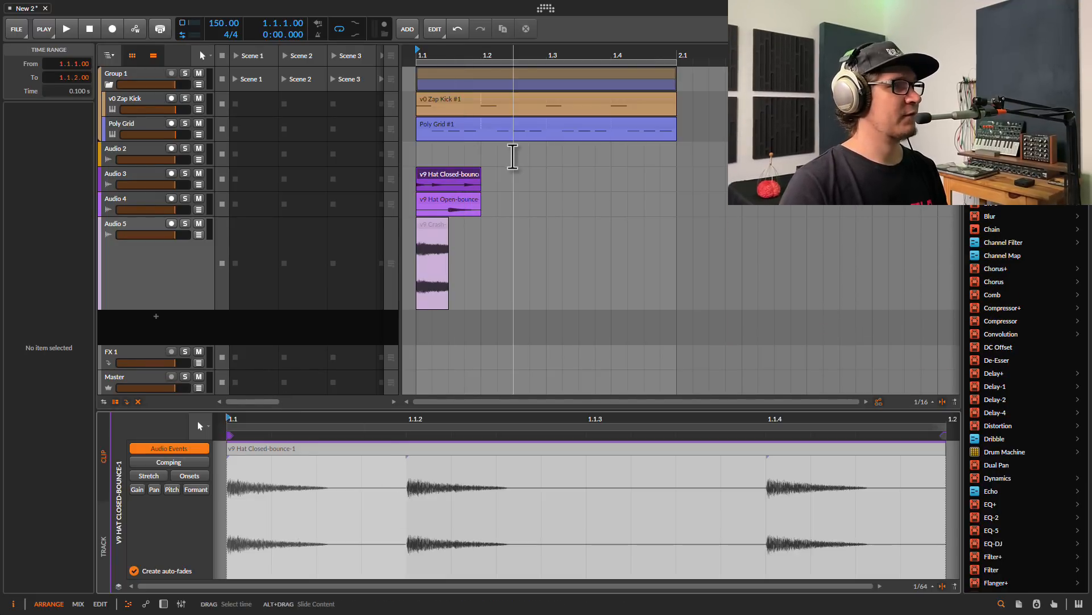
left_click_drag(159, 188, 156, 264)
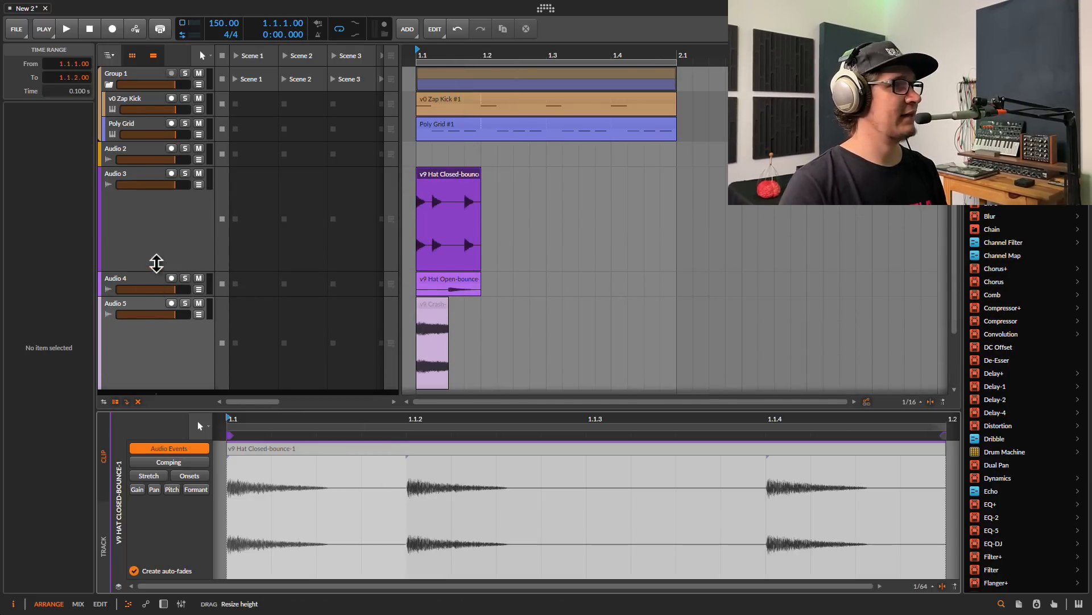
left_click(445, 176)
key("space")
left_click(185, 174)
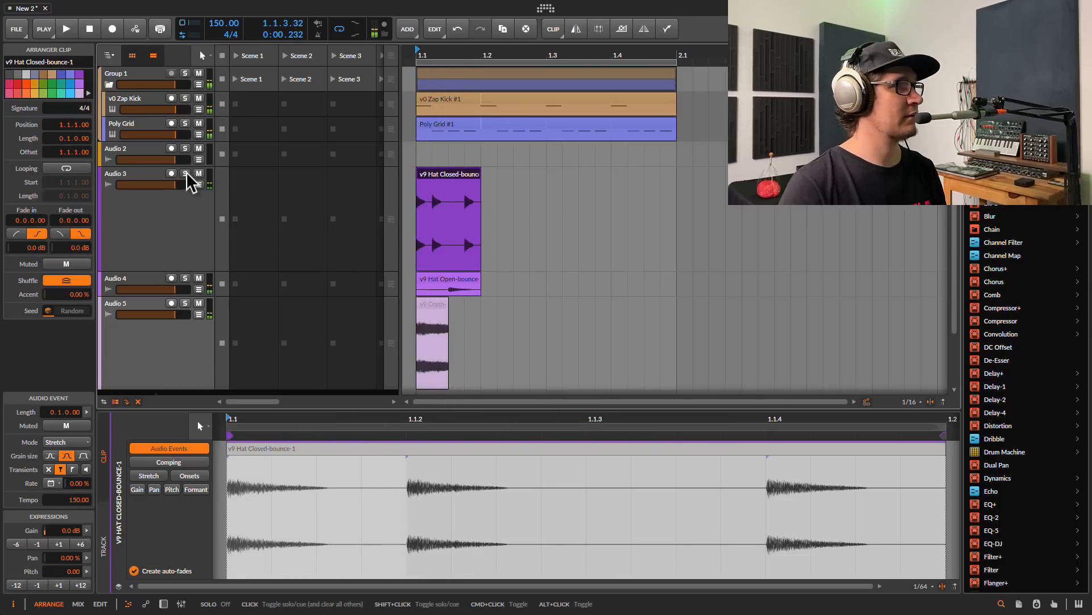
key("space")
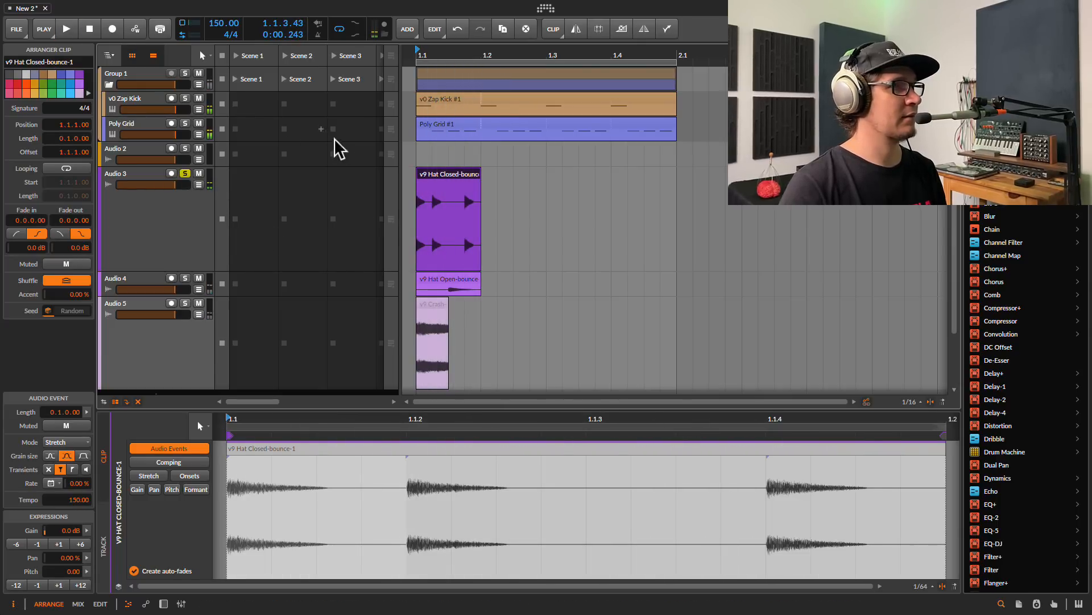
Split the closed hat clip into sixteenth-note slices at 1.1.1, 1.1.2 and 1.1.4, remove the silent part at 1.1.3, and play it
left_click_drag(420, 176, 469, 176)
key("super+d")
key("super+d")
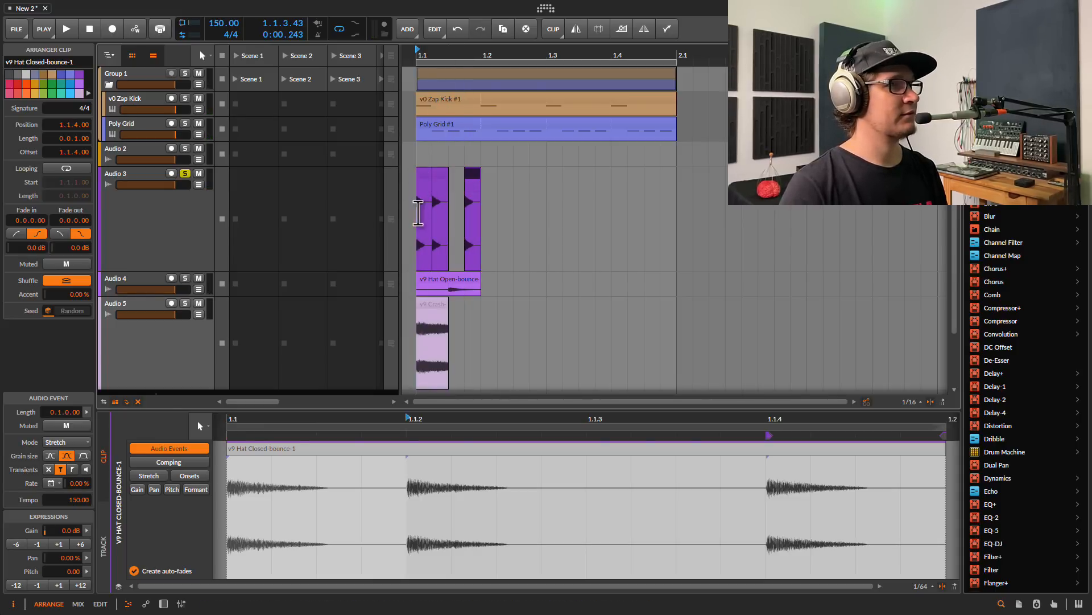
left_click(418, 212)
key("space")
key("space")
Consolidate the closed hat slices from 1.1.1 to 1.2.1 into a single clip and select its audio events in the editor
left_click_drag(418, 213, 471, 222)
left_click(437, 219)
left_click(429, 227)
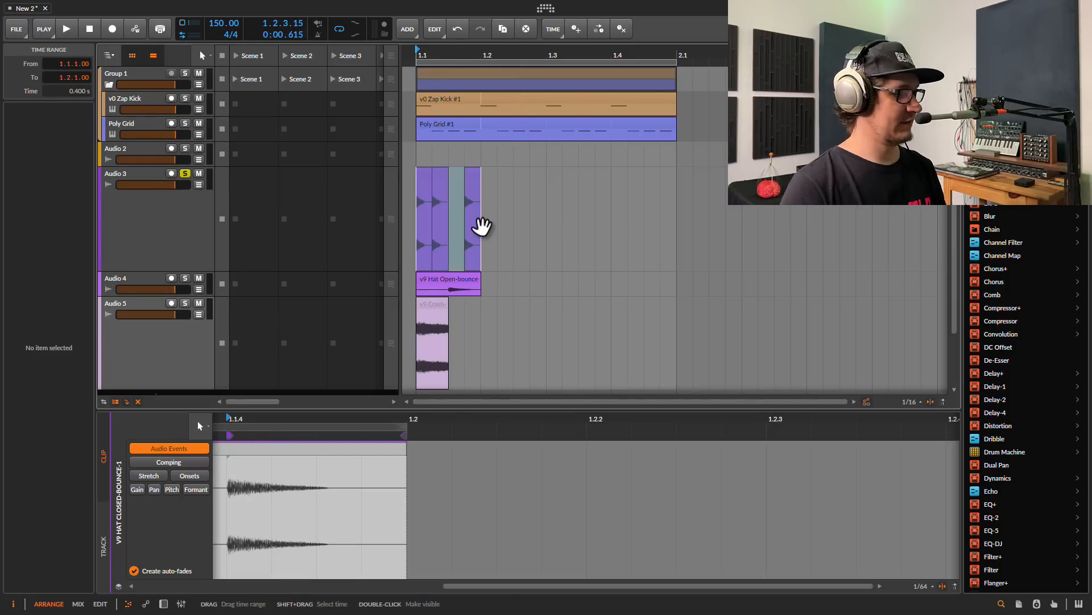
left_click(476, 221)
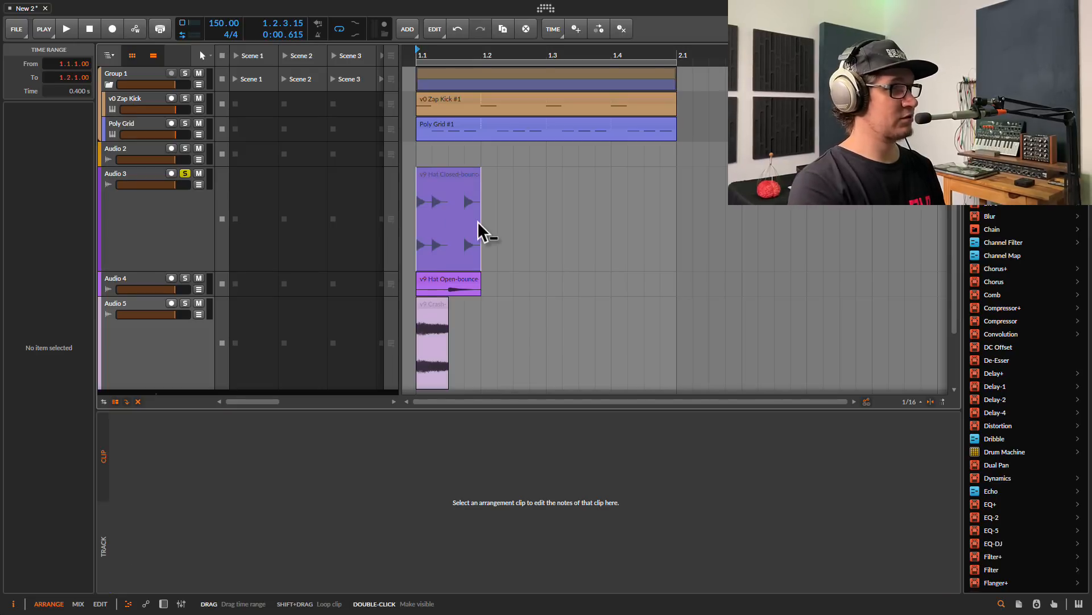
left_click(464, 180)
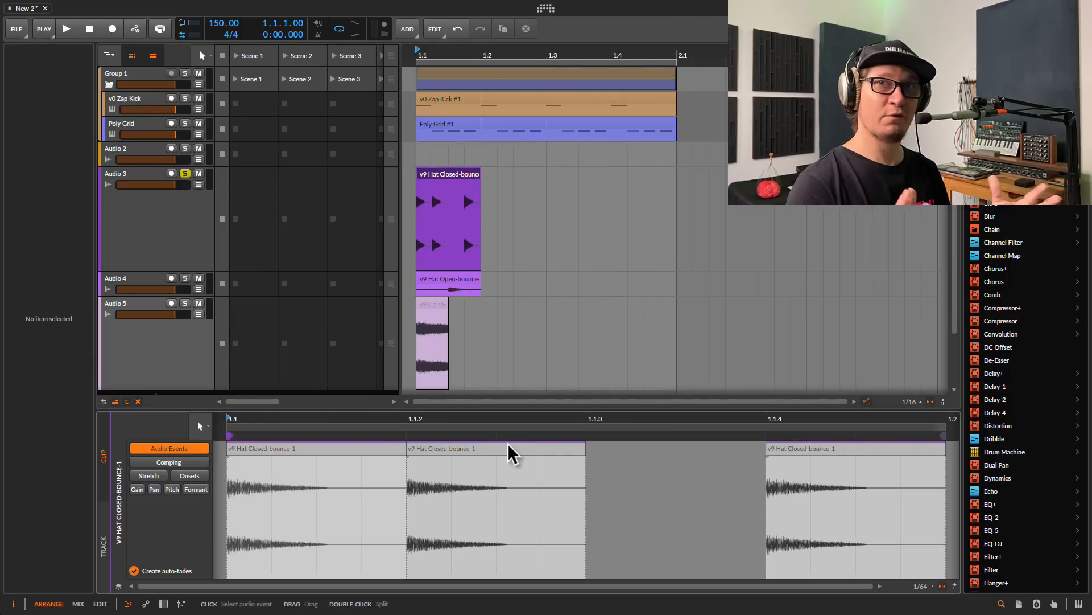
left_click(387, 456)
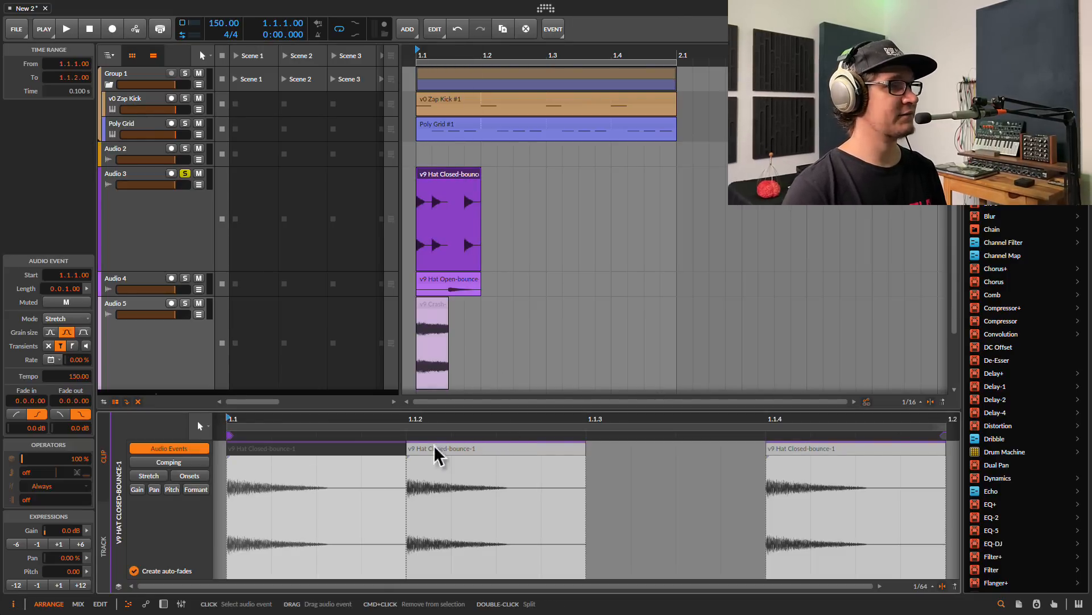
left_click(451, 448)
left_click(820, 448)
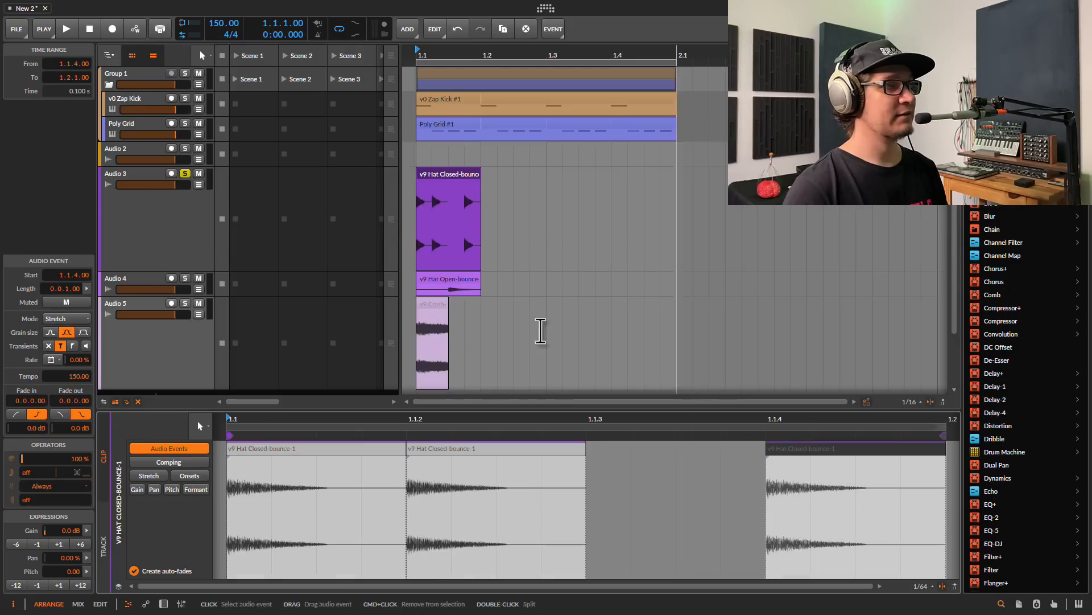
Extend the consolidated closed hat clip to one bar and turn on looping of its first beat
left_click(439, 174)
left_click_drag(480, 170, 677, 170)
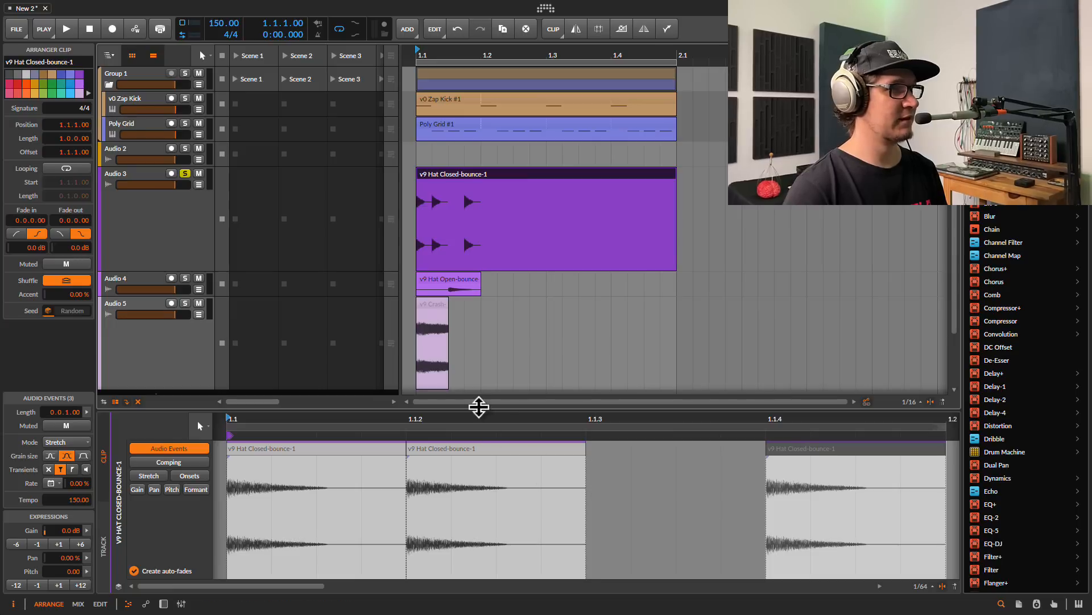
double_click(311, 427)
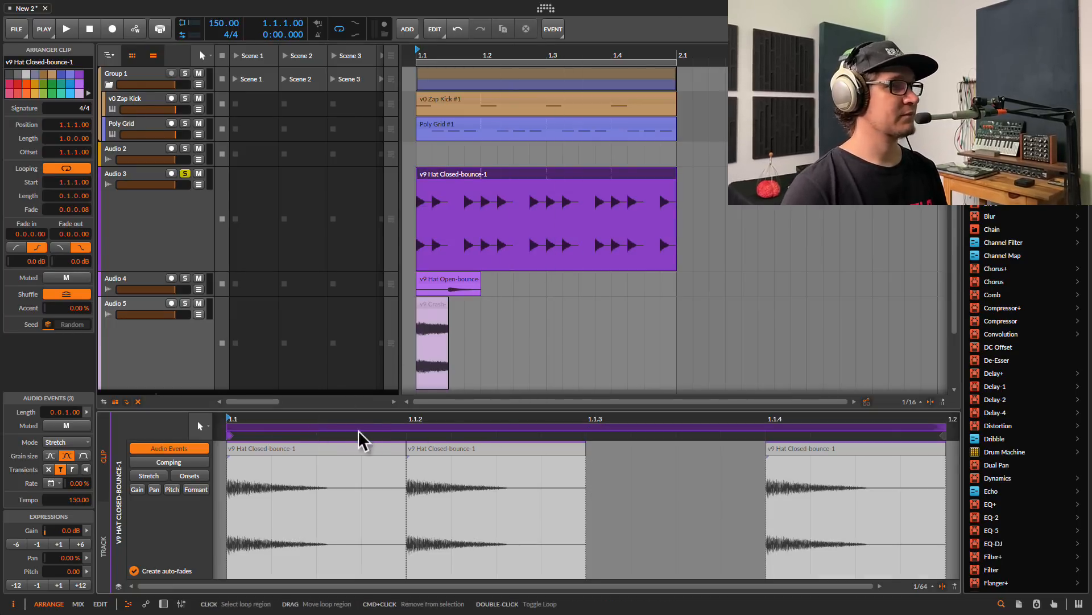
Shorten the three closed hat audio events together to a length of 0.0.0.49 and play the loop
left_click_drag(402, 447, 855, 455)
key("space")
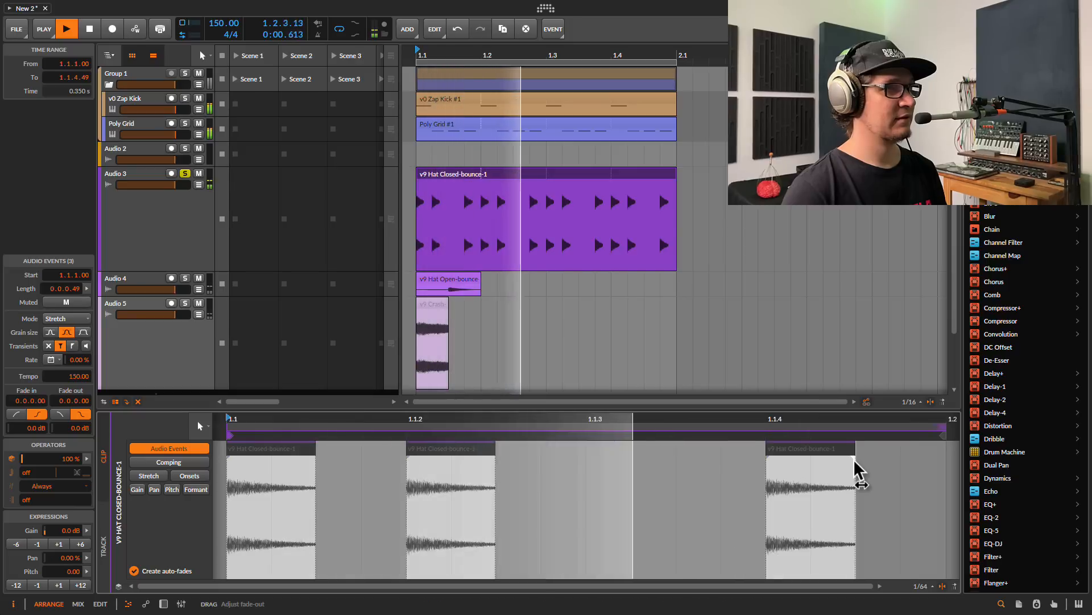
key("space")
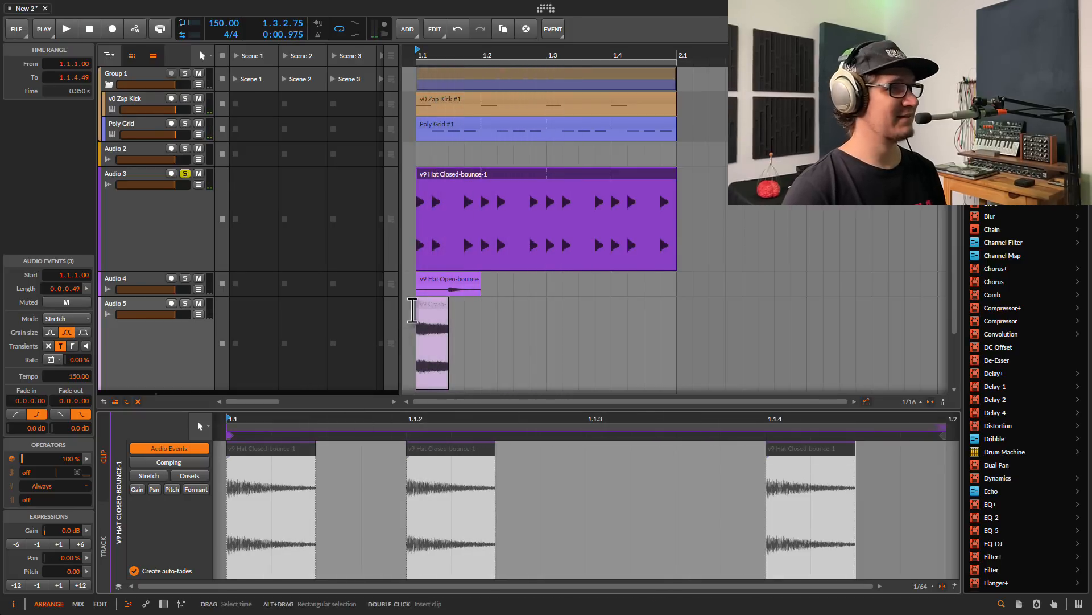
Extend the v9 Hat Open-bounce-1 clip to one bar and turn on looping of its first beat
left_click(472, 287)
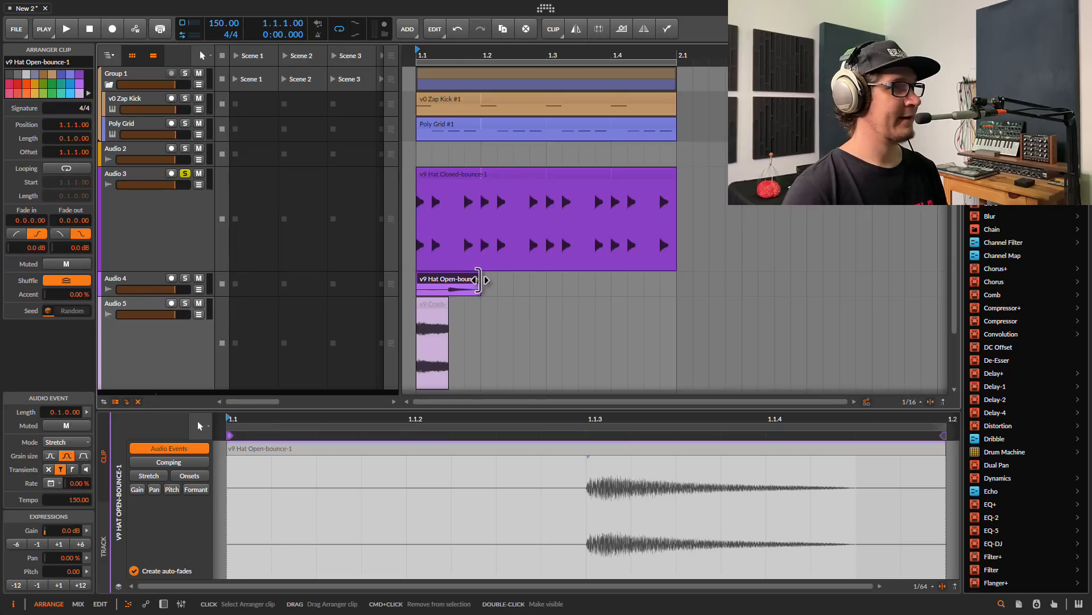
left_click_drag(475, 280, 663, 283)
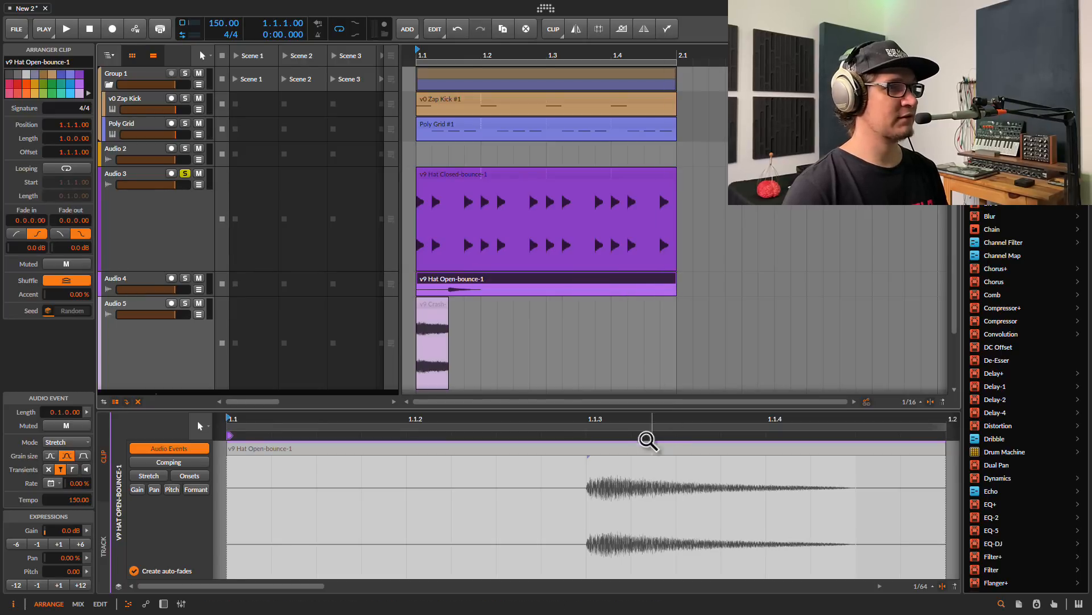
left_click(647, 427)
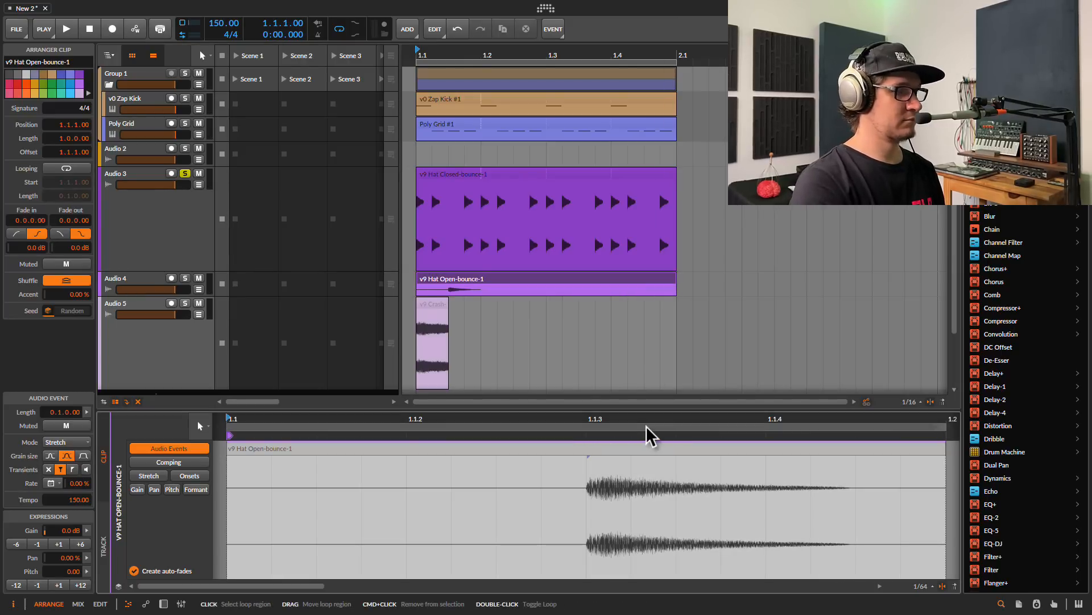
double_click(647, 428)
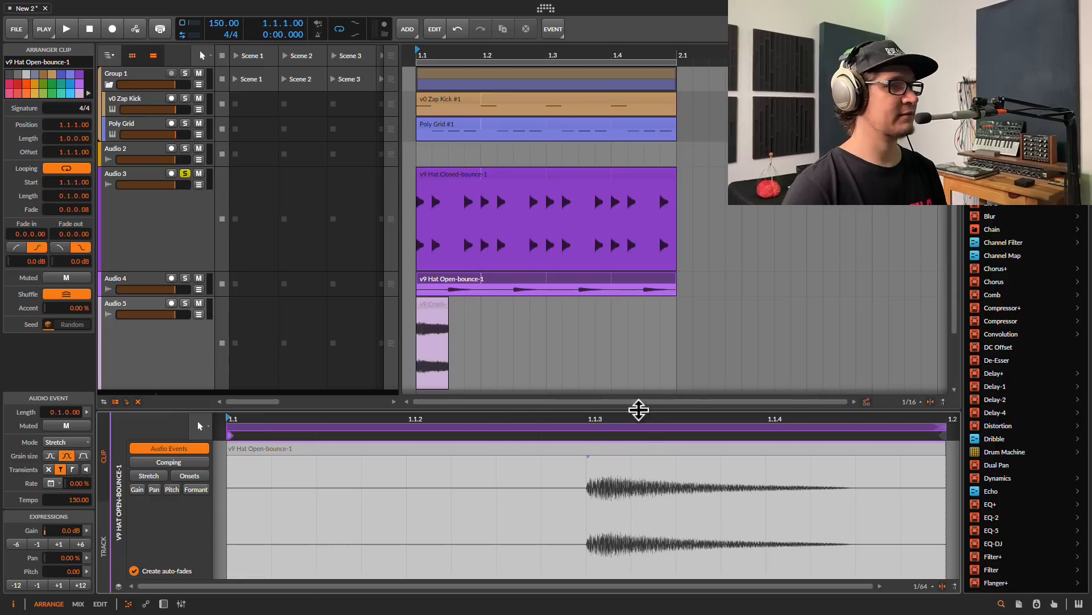
Trim the open hat audio event to run from 1.1.3.00 to 1.1.3.75, cutting the silence before the hit
left_click(937, 454)
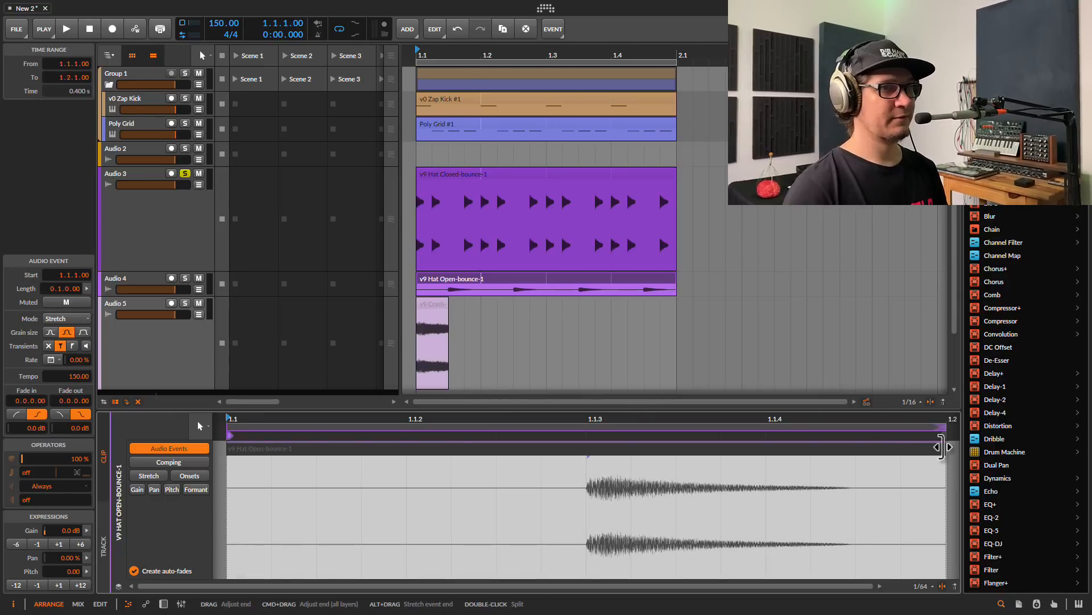
left_click_drag(941, 446, 721, 448)
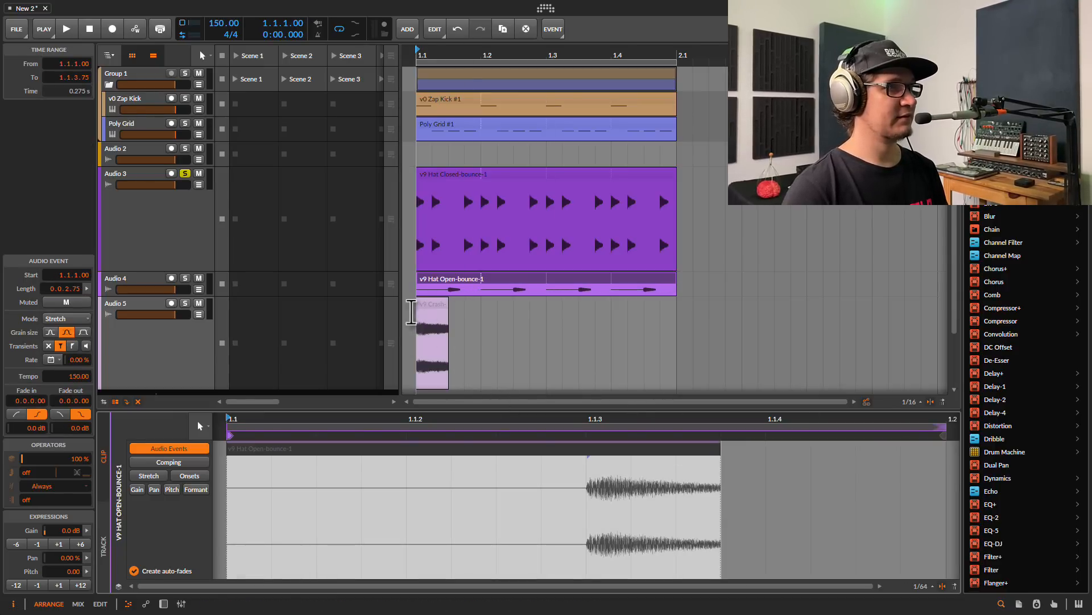
left_click_drag(228, 447, 587, 448)
key("space")
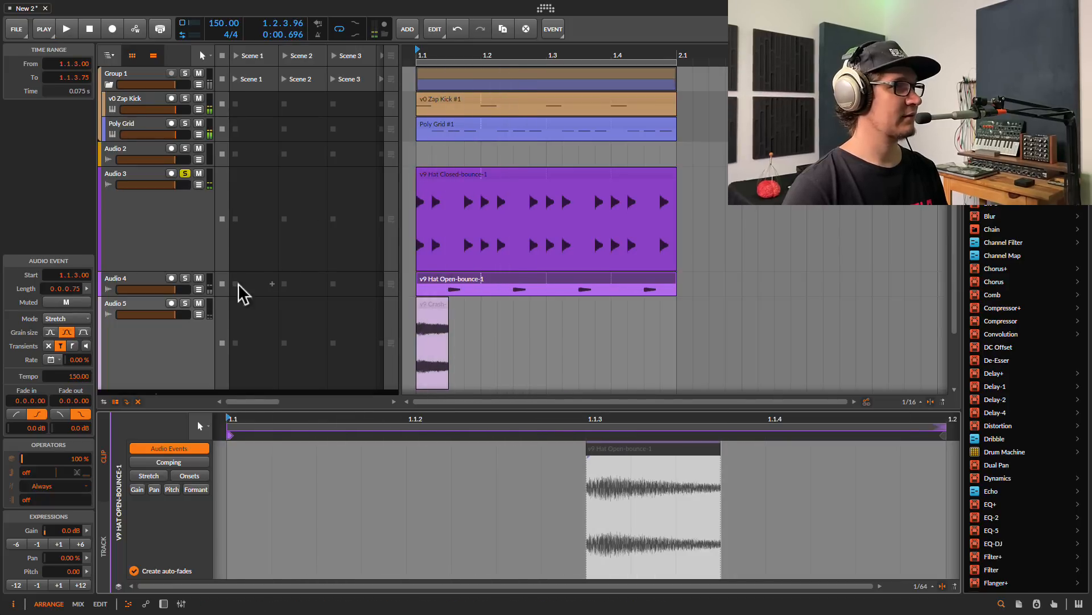
Lengthen the open hat audio event to 0.0.1.00 while playing it soloed with the closed hat, and clear the solos
left_click(185, 278)
key("space")
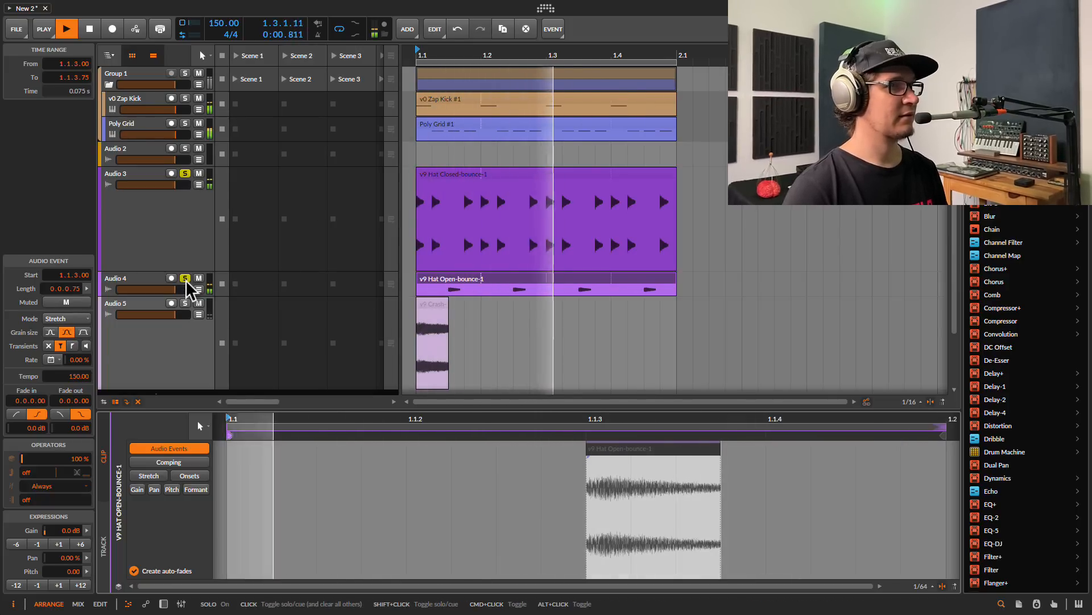
left_click_drag(721, 450, 761, 452)
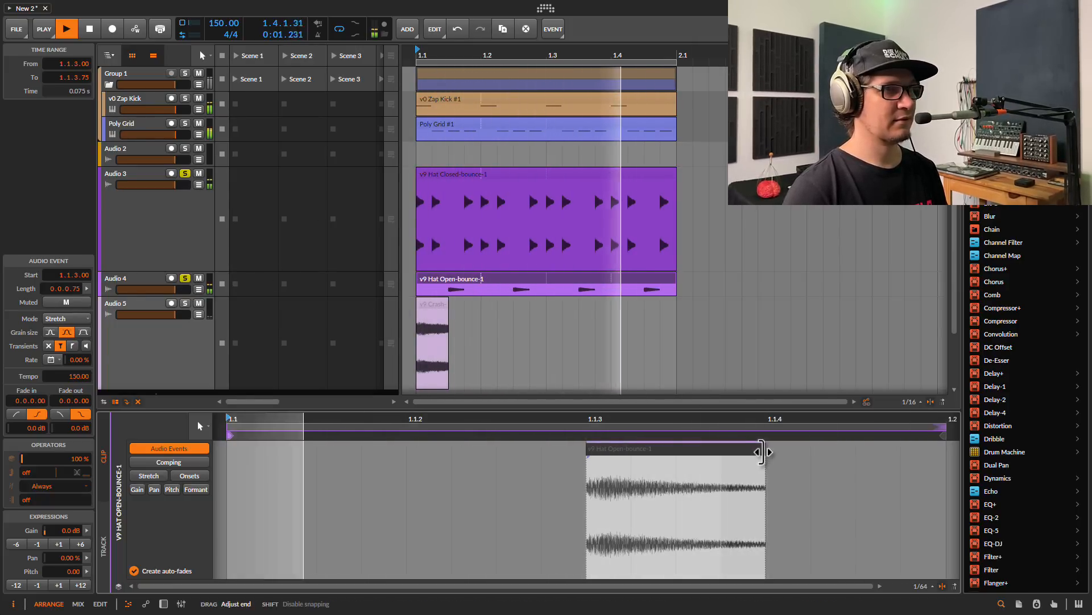
key("space")
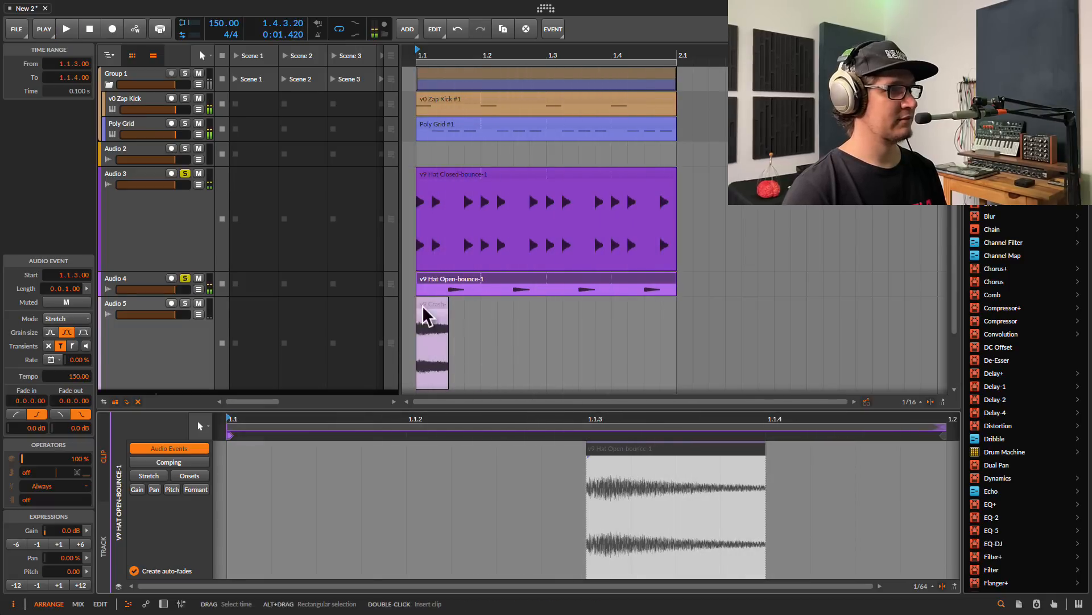
left_click(186, 278)
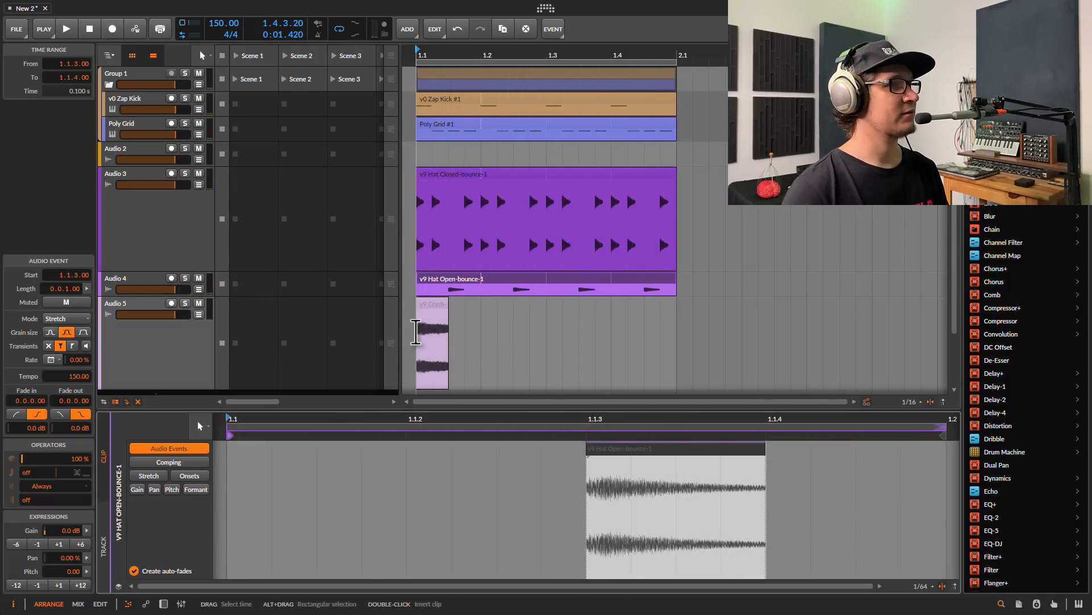
Select the v9 Crash-bounce-1 clip and play the loop with all tracks audible
left_click(441, 314)
key("space")
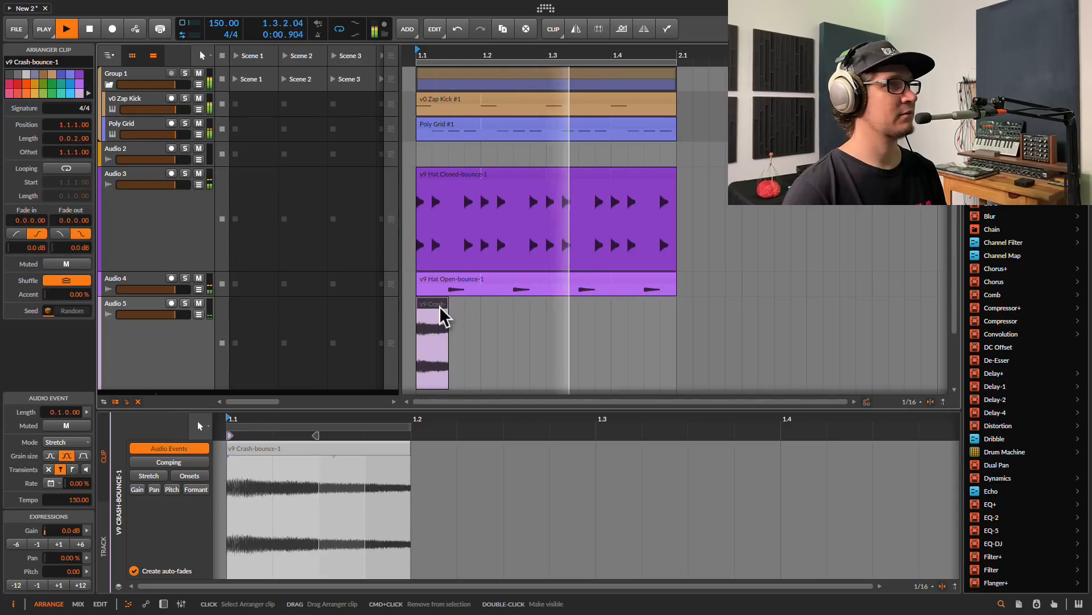
key("space")
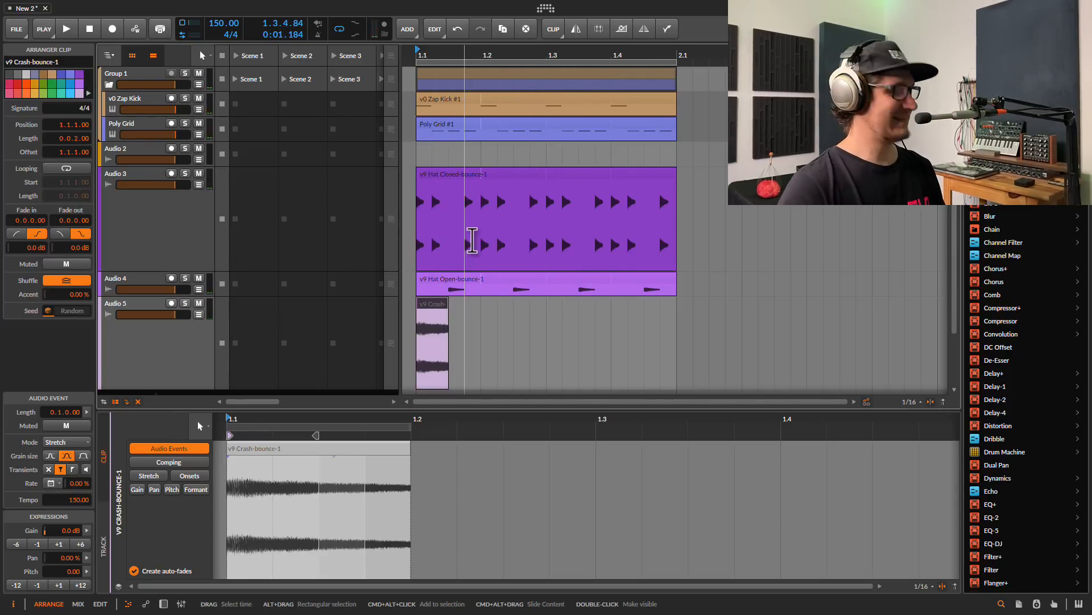
Hide the clip launcher to give the arranger timeline the full width
scroll(473, 240, "down", 5)
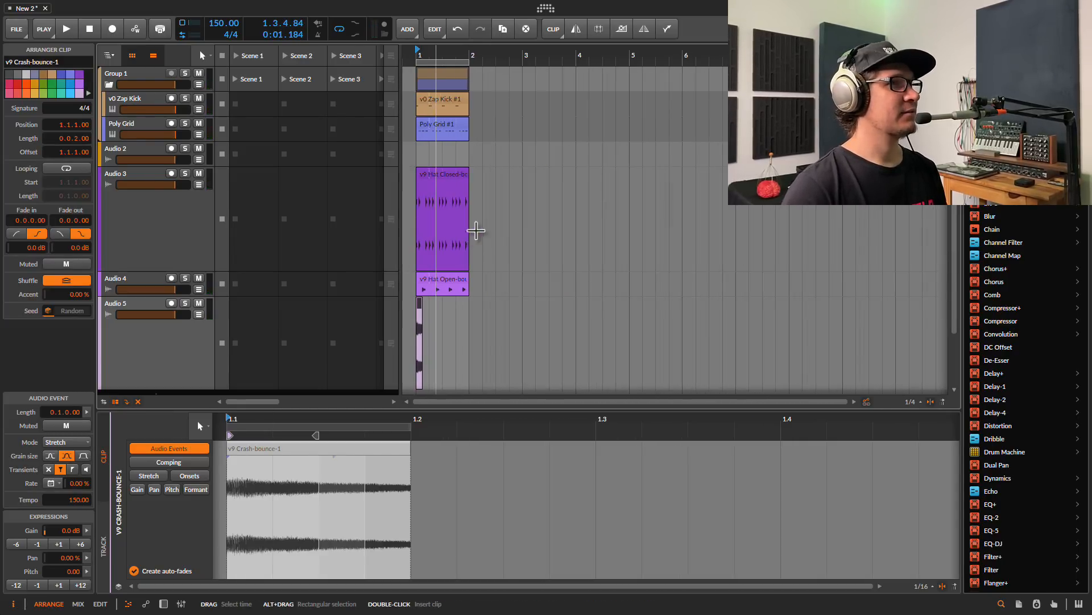
left_click(463, 78)
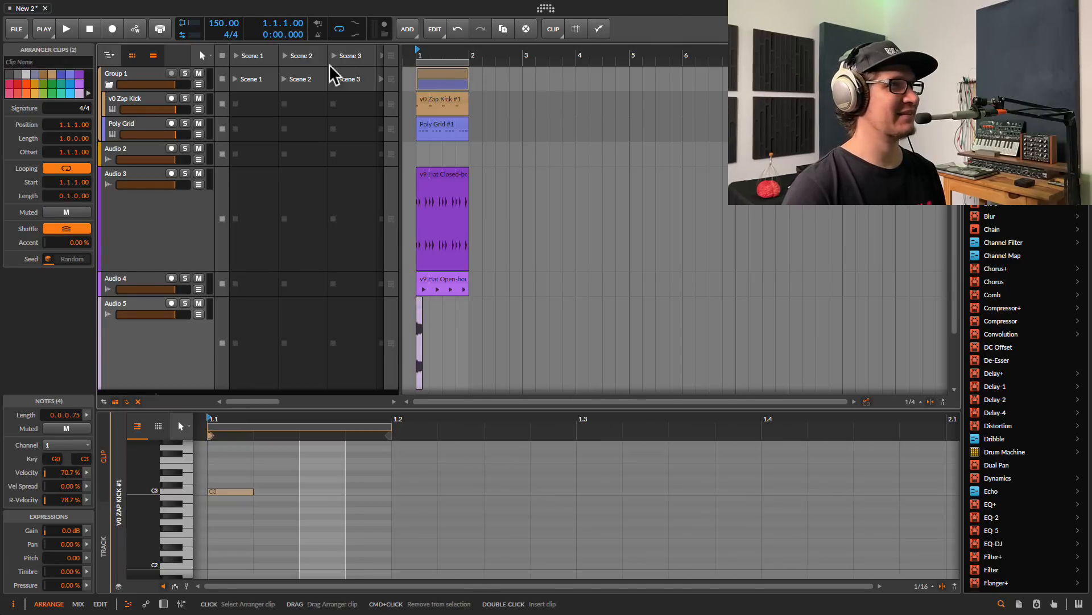
left_click(159, 55)
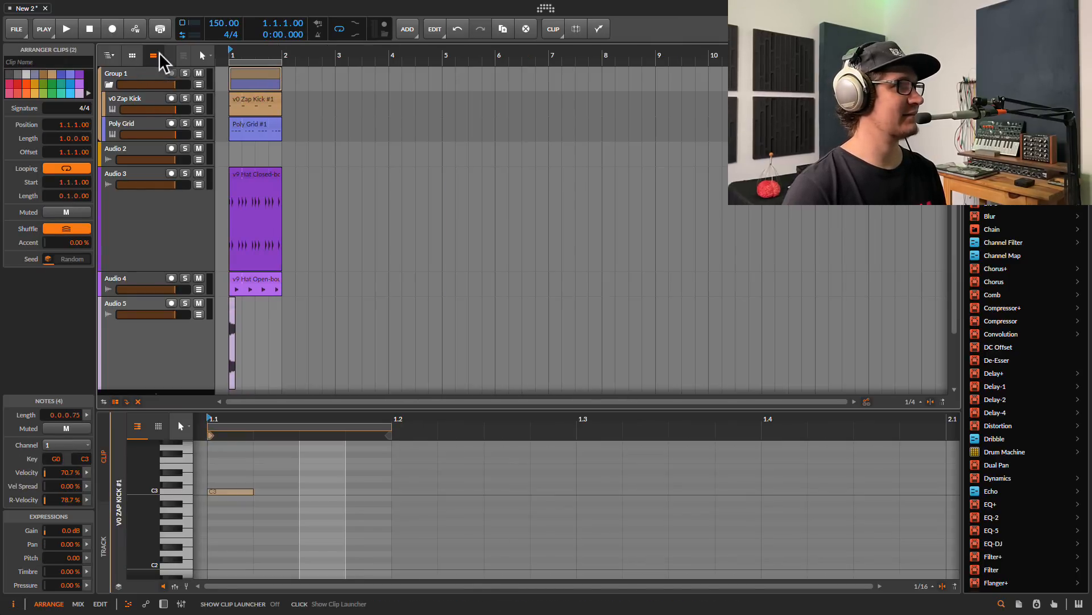
left_click(132, 56)
left_click(132, 57)
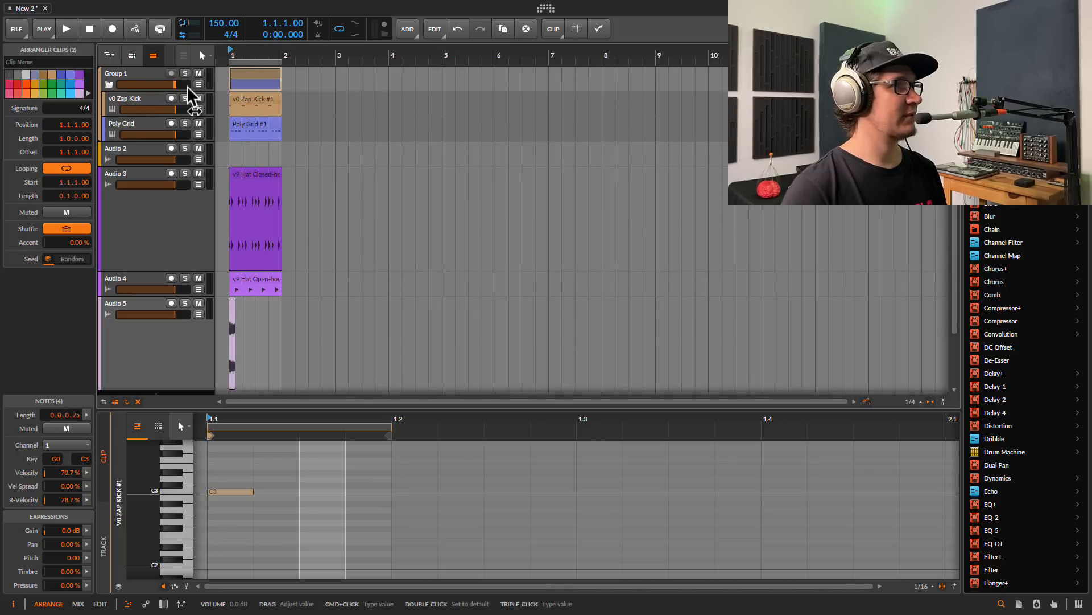
Extend the v0 Zap Kick #1 and Poly Grid #1 clips together to a length of eight bars
left_click(275, 79)
left_click(273, 81)
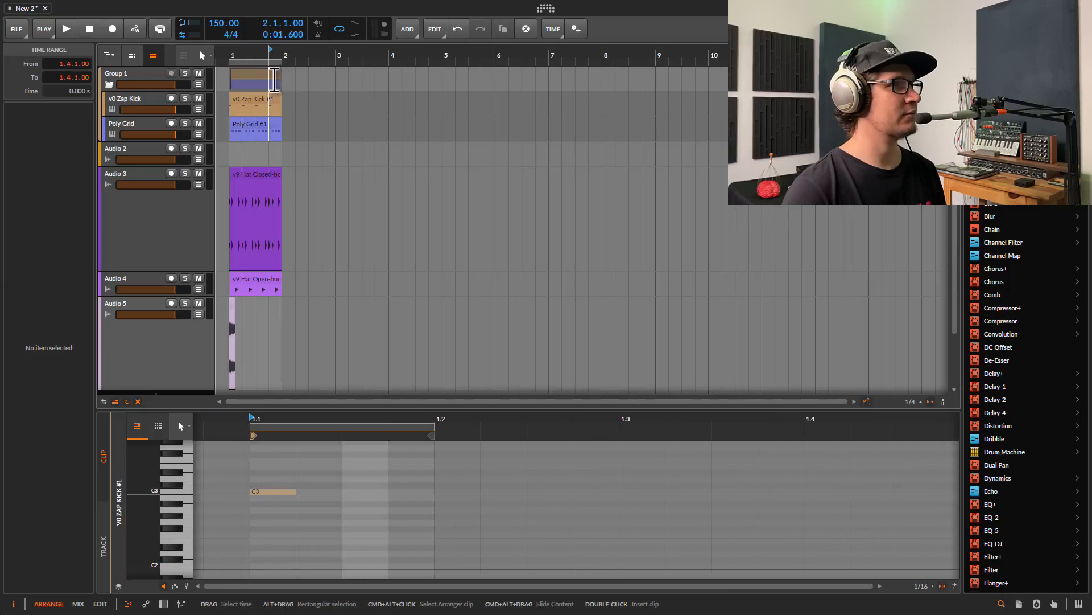
left_click(274, 76)
left_click(272, 108)
left_click(267, 105)
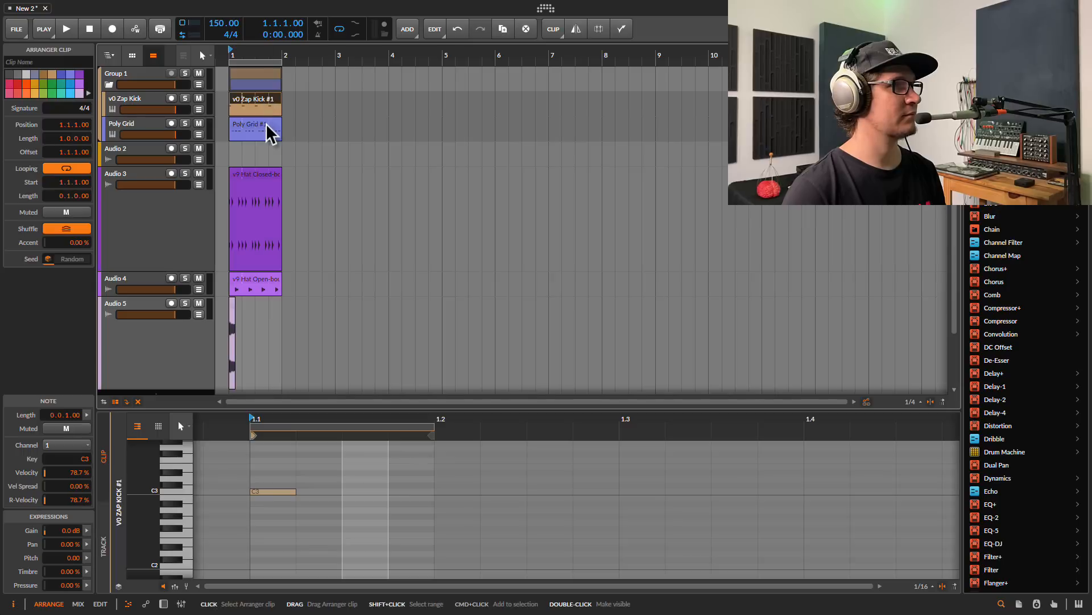
left_click(269, 122, "shift")
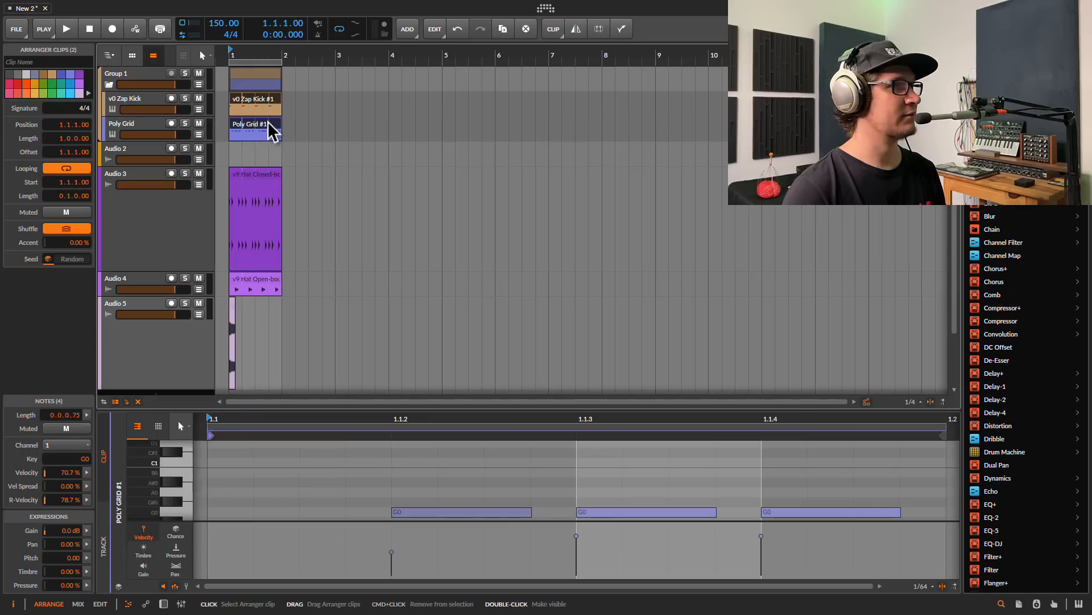
left_click_drag(278, 123, 651, 114)
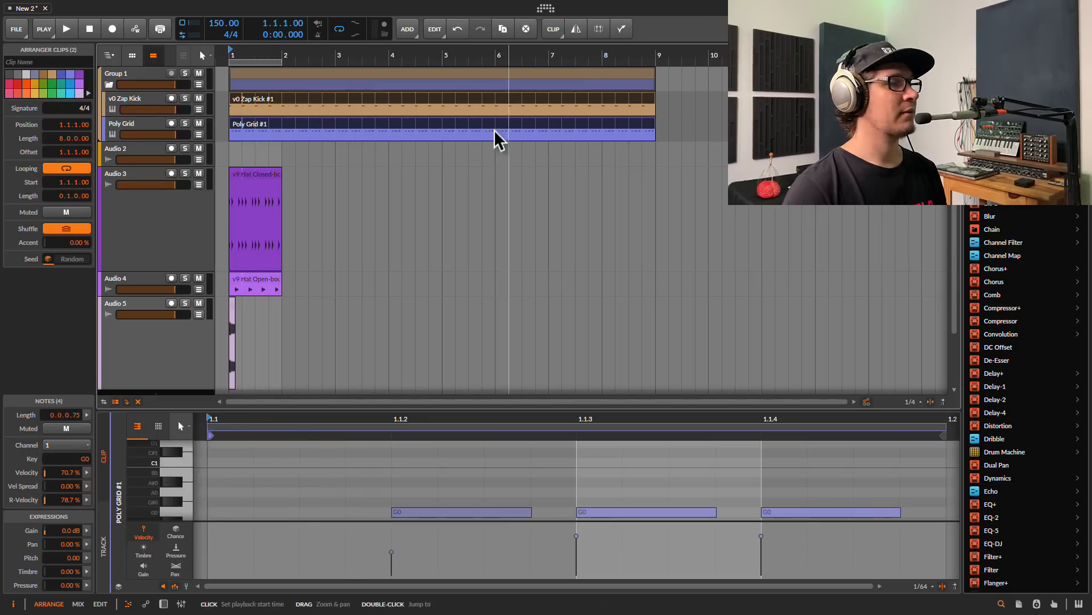
Extend the looped closed hat and open hat clips to eight bars each, matching the kick and Poly Grid clips
scroll(496, 136, "down", 3)
left_click(242, 181)
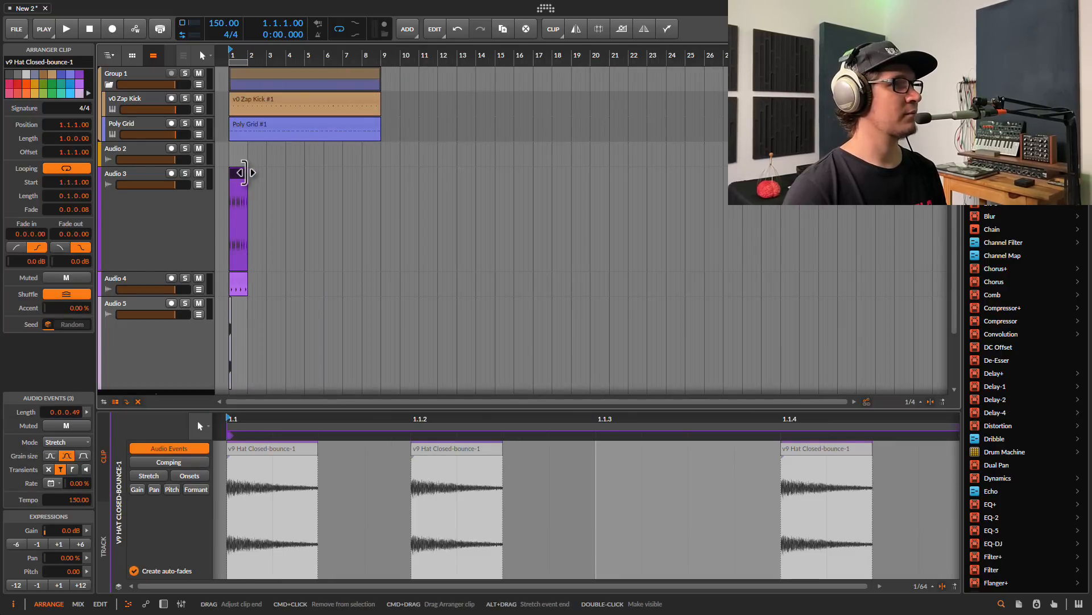
left_click_drag(245, 172, 380, 165)
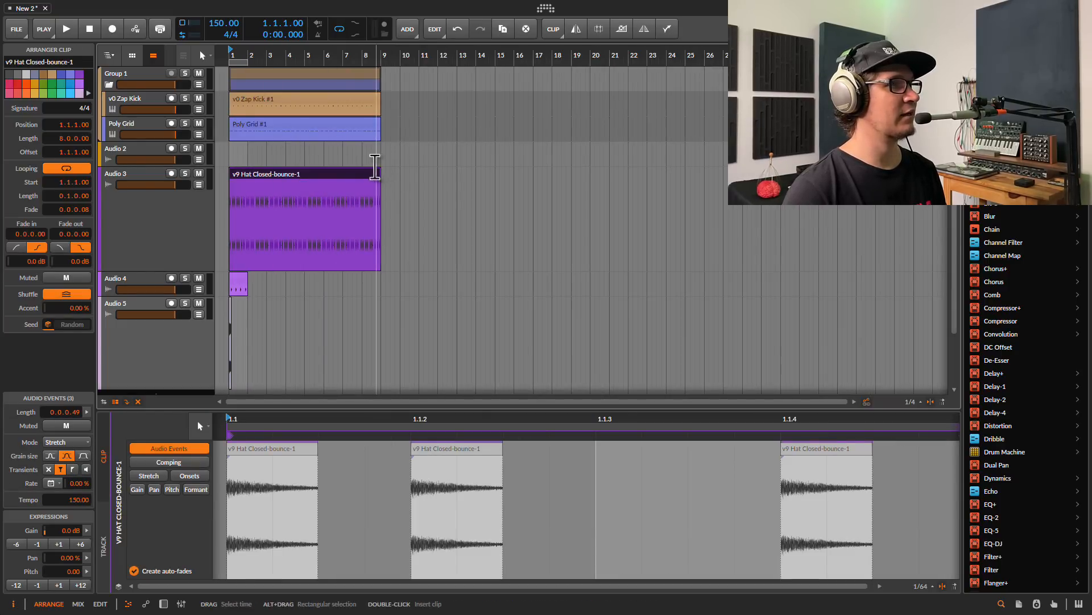
left_click(239, 284)
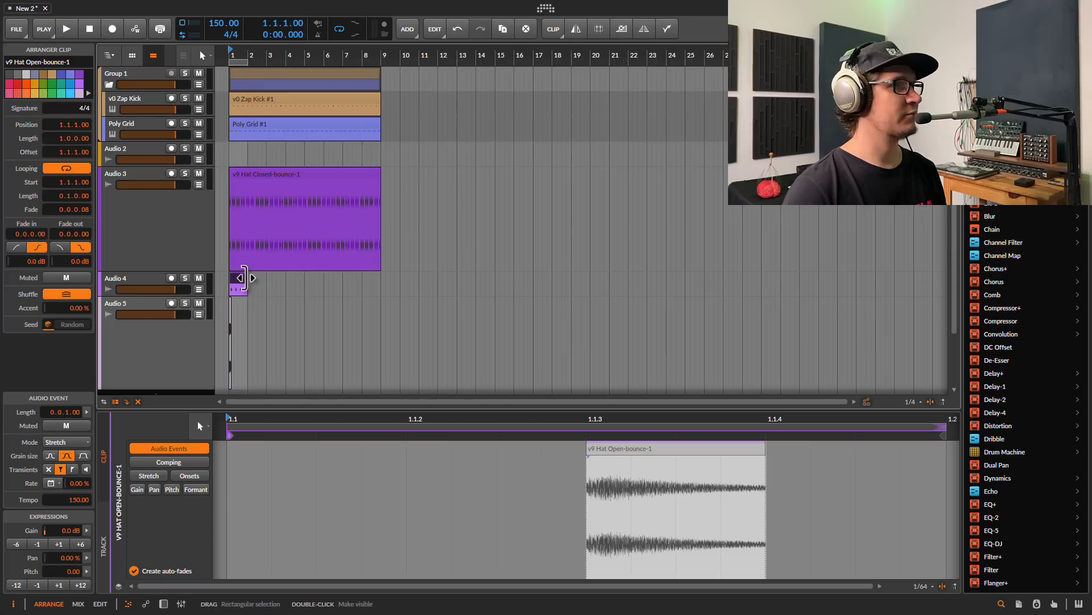
left_click_drag(245, 277, 380, 277)
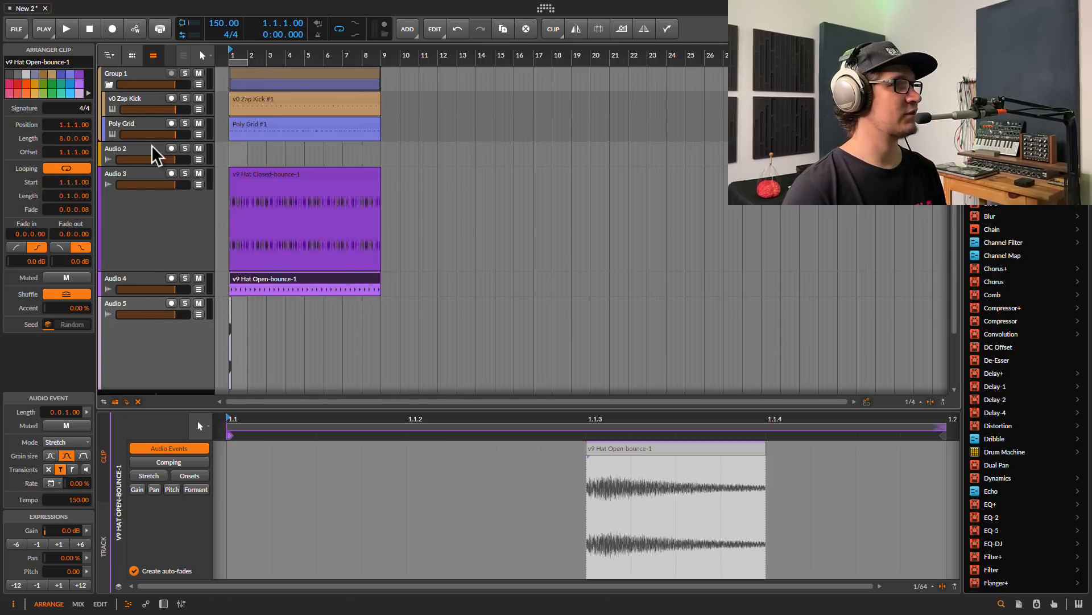
Reduce the closed hat and crash tracks to compact height and fit the eight-bar arrangement in the timeline
left_click_drag(142, 273, 139, 190)
left_click_drag(500, 52, 501, 52)
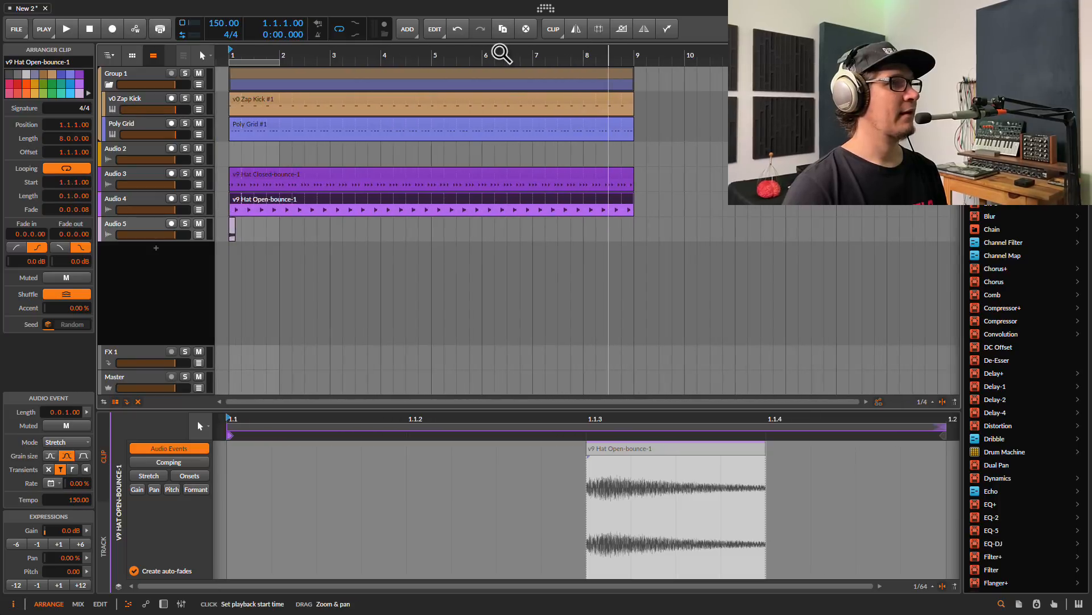
Shorten the Poly Grid, closed hat and open hat clips to a length of 7.3.0.00, leaving the kick clip at full length
scroll(623, 122, "up", 5)
left_click(626, 123)
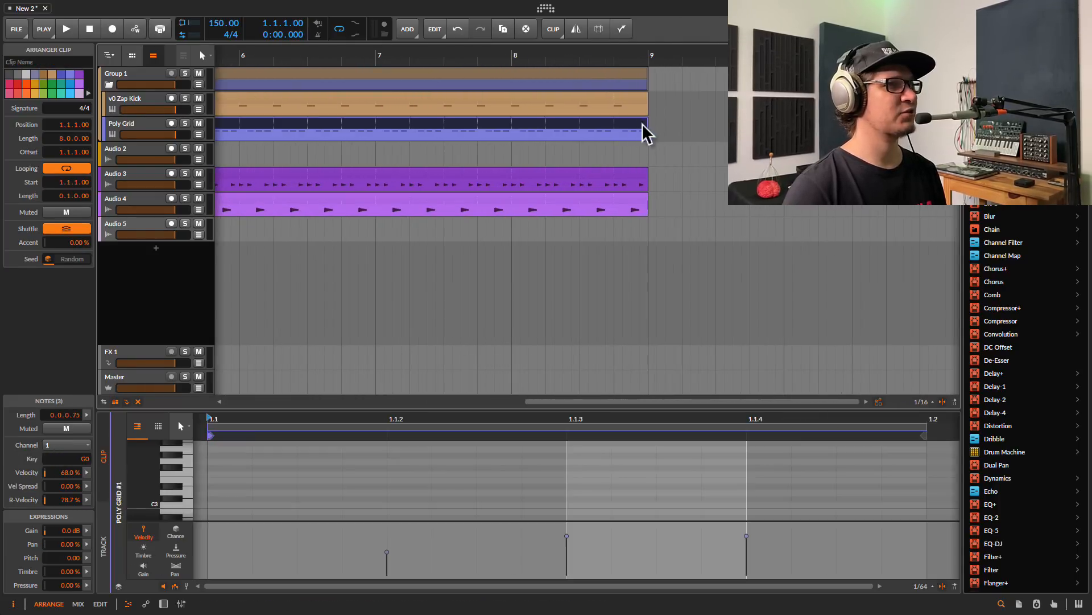
left_click(645, 176)
left_click_drag(645, 171, 615, 196)
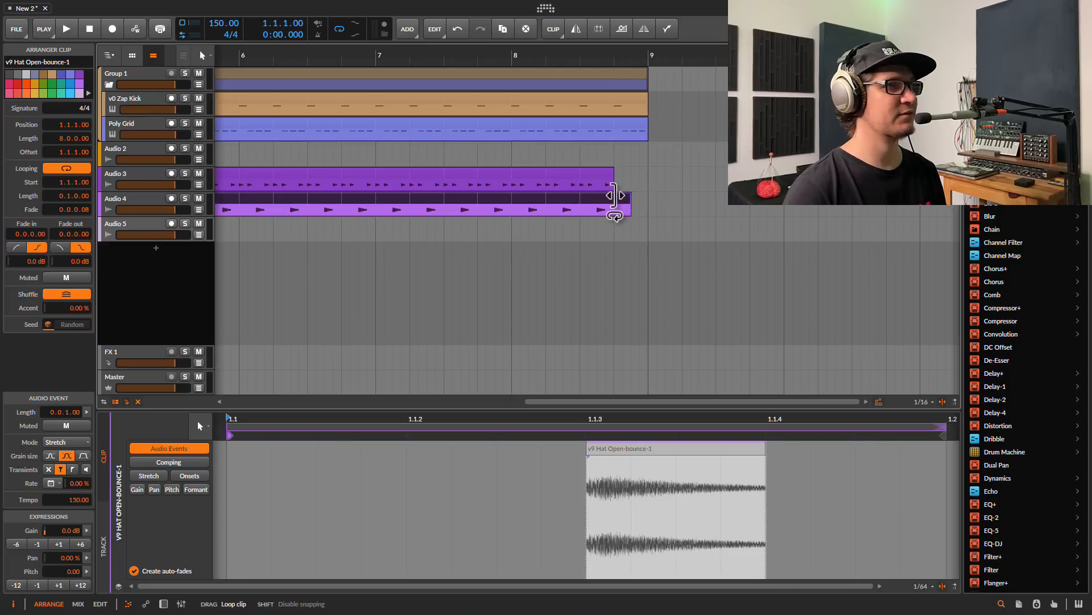
left_click_drag(647, 121, 615, 121)
scroll(553, 151, "down", 5)
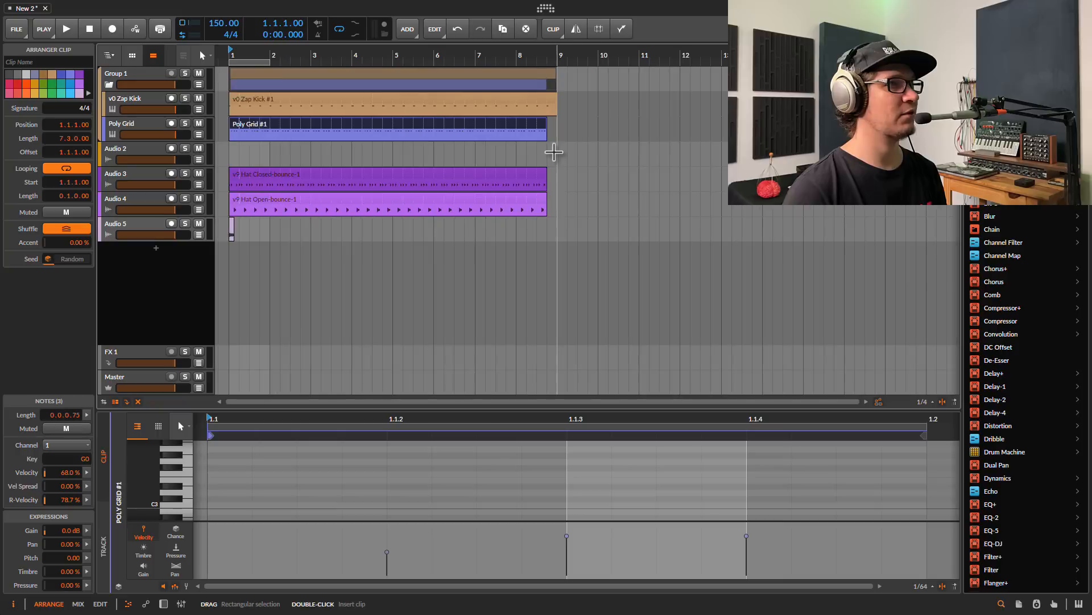
Bring up the VISION 4X analyser on the project's device chain and play the arrangement from bar 1
left_click(232, 150)
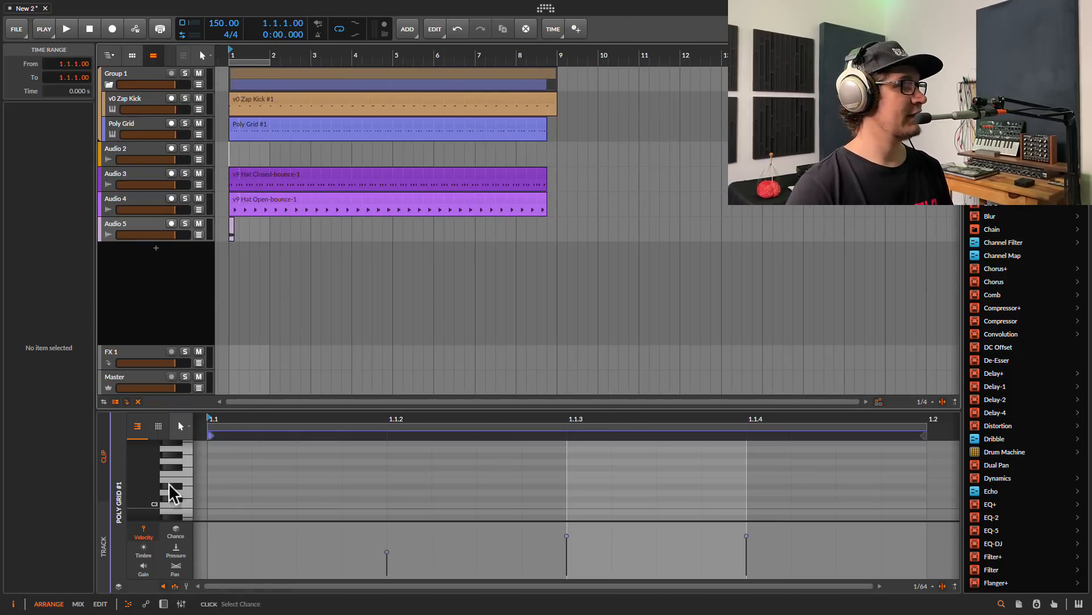
left_click(232, 149)
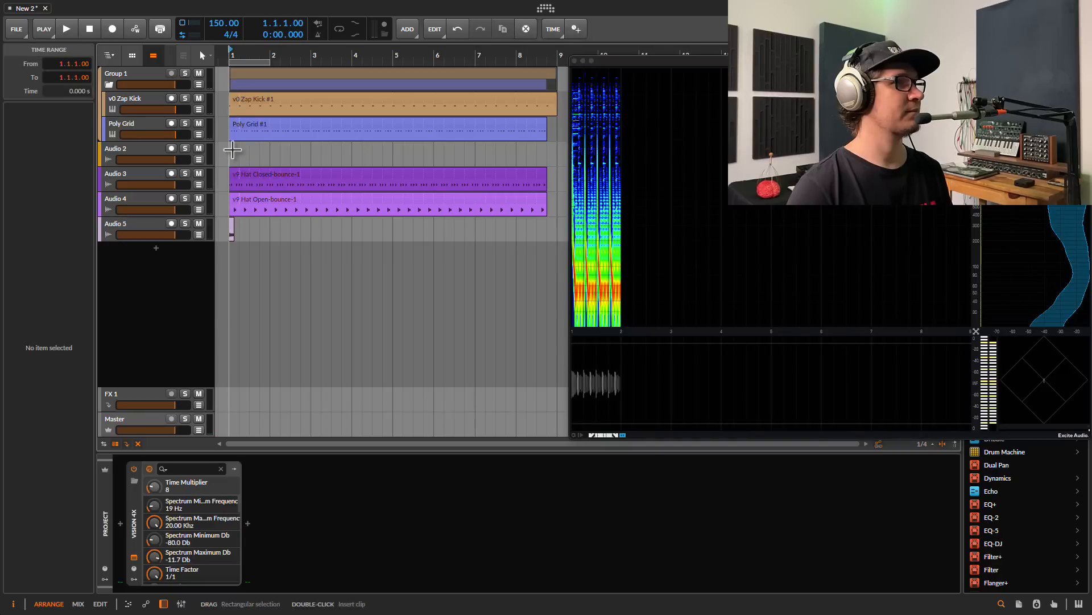
key("space")
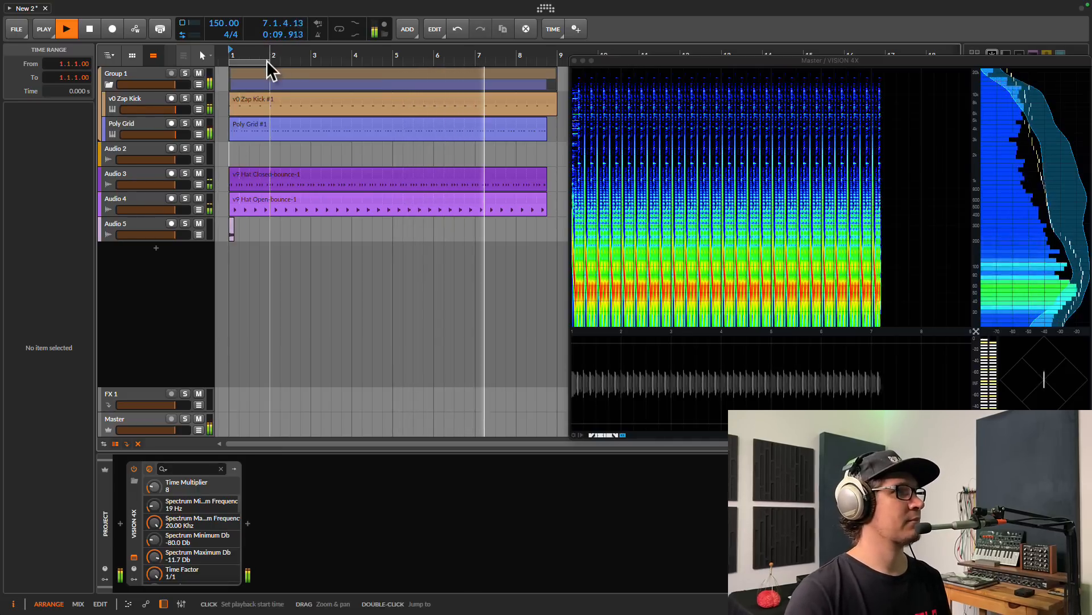
Extend the arranger loop region to cover all eight bars, from bar 1 to bar 9
left_click_drag(268, 62, 552, 62)
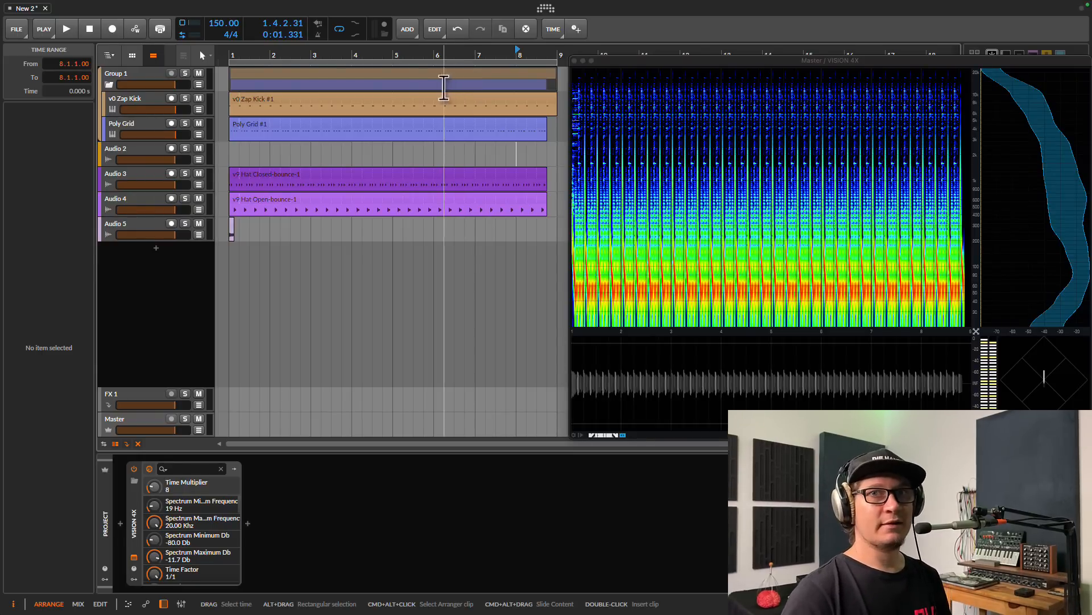
left_click_drag(383, 55, 383, 56)
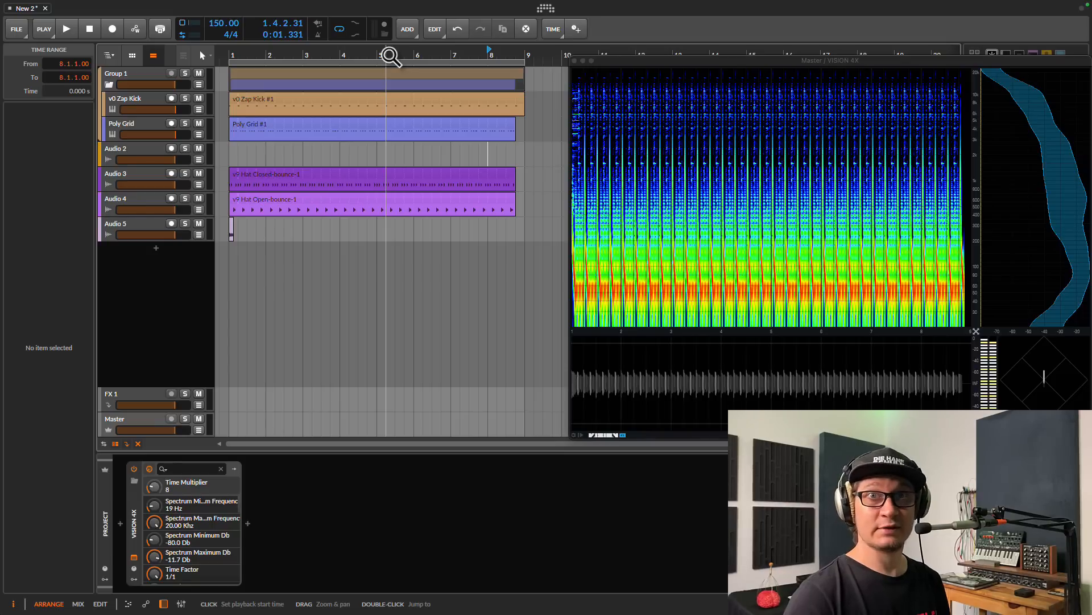